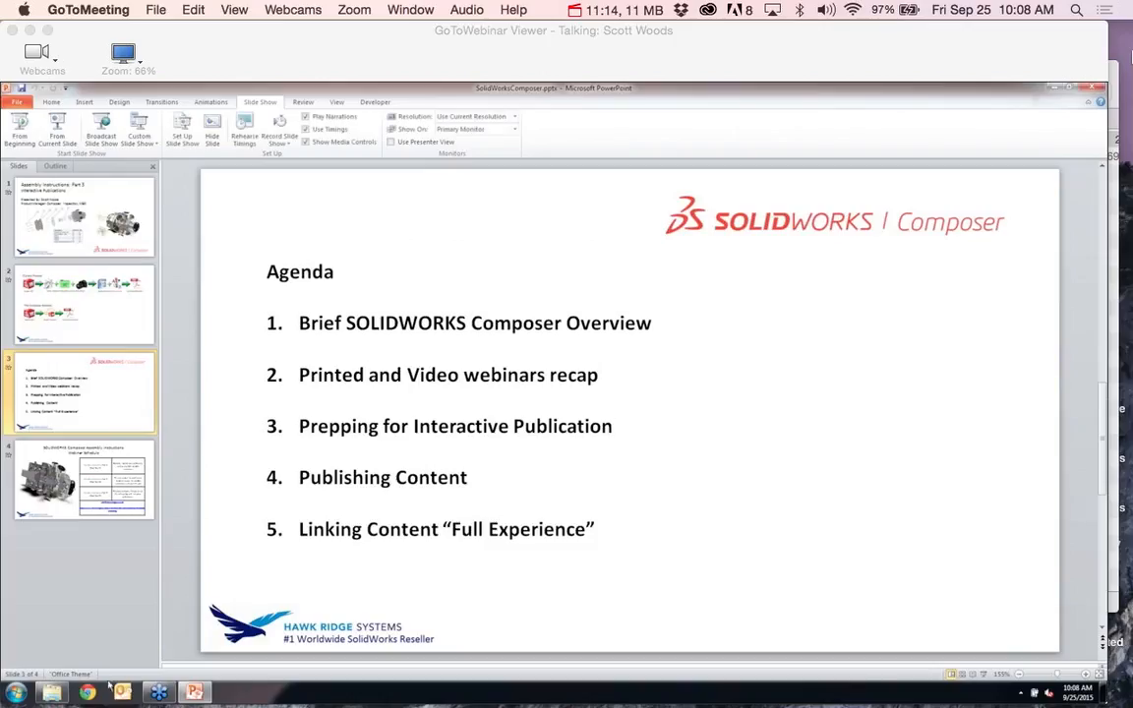
Open Working.smg from the Part 3 folder in SOLIDWORKS Composer and expand Assemblage1 in the assembly tree
left_click(62, 695)
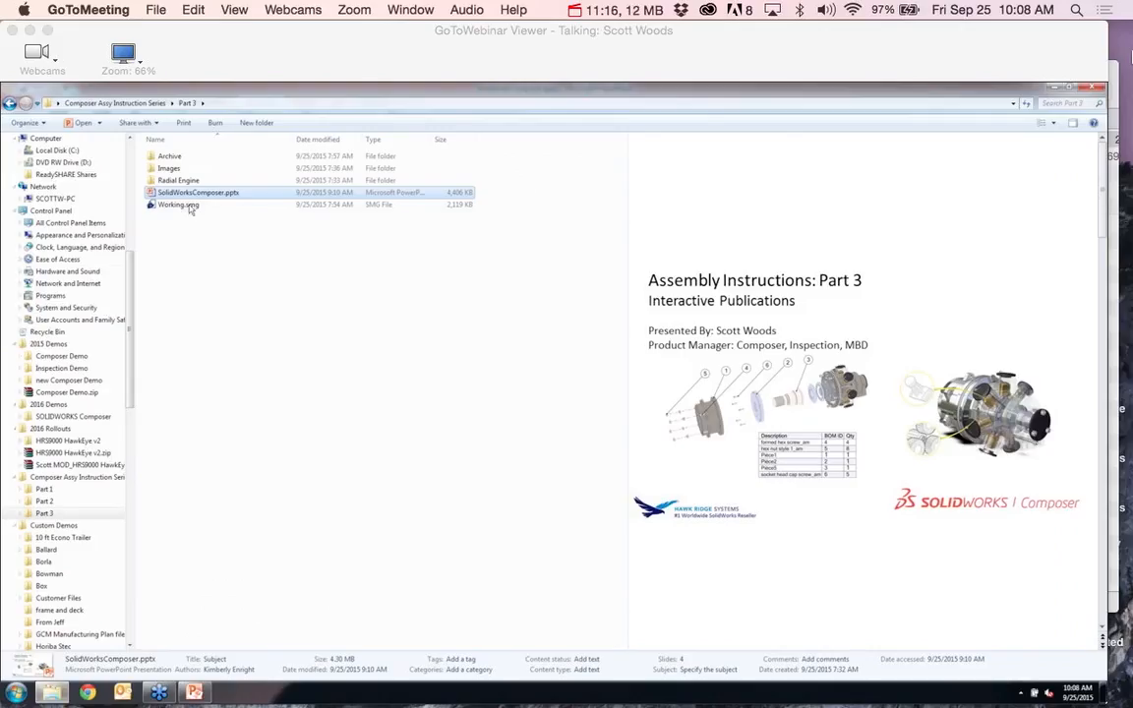
left_click(188, 204)
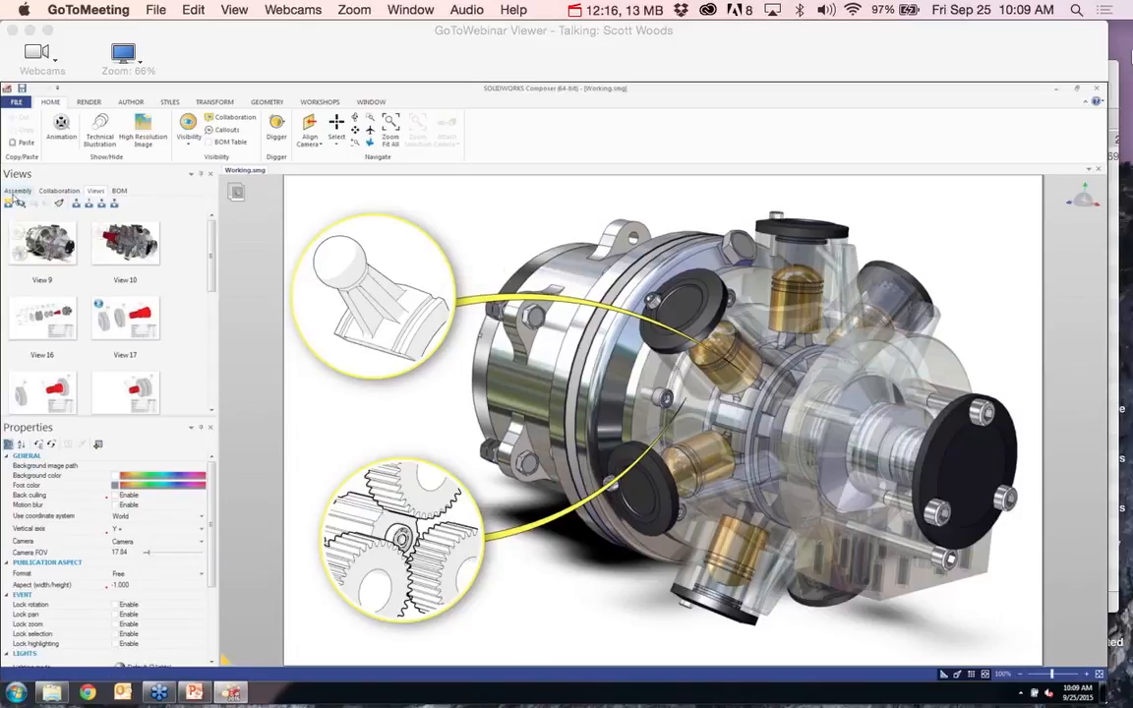
left_click(17, 191)
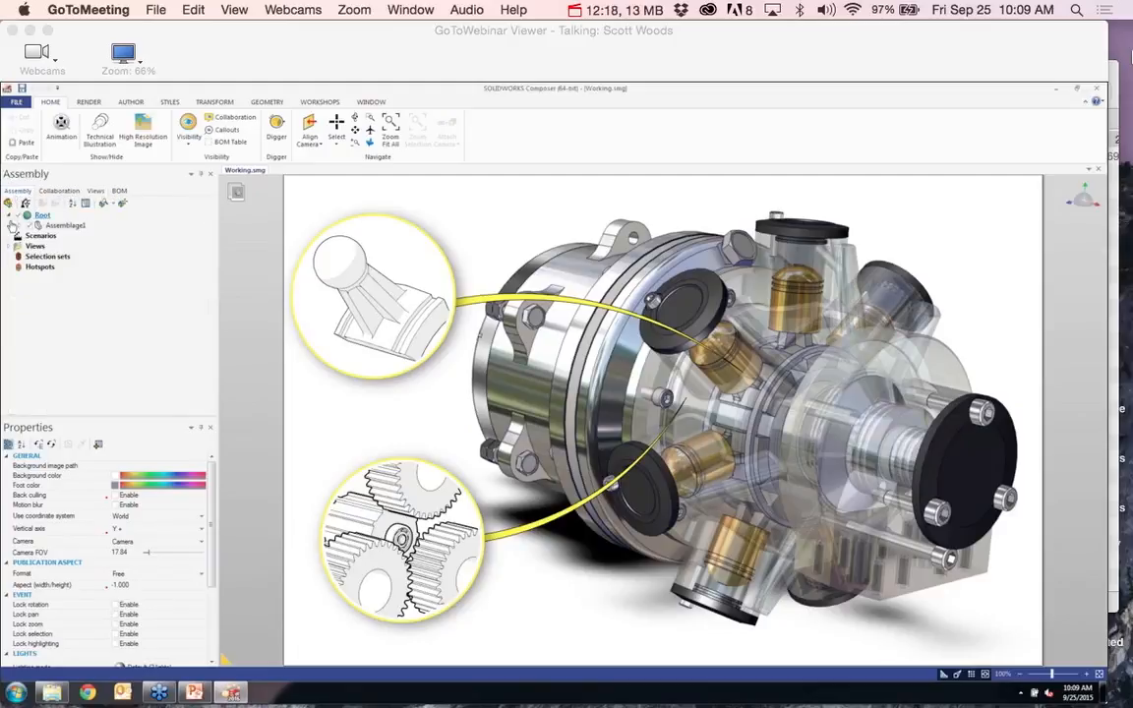
left_click(19, 225)
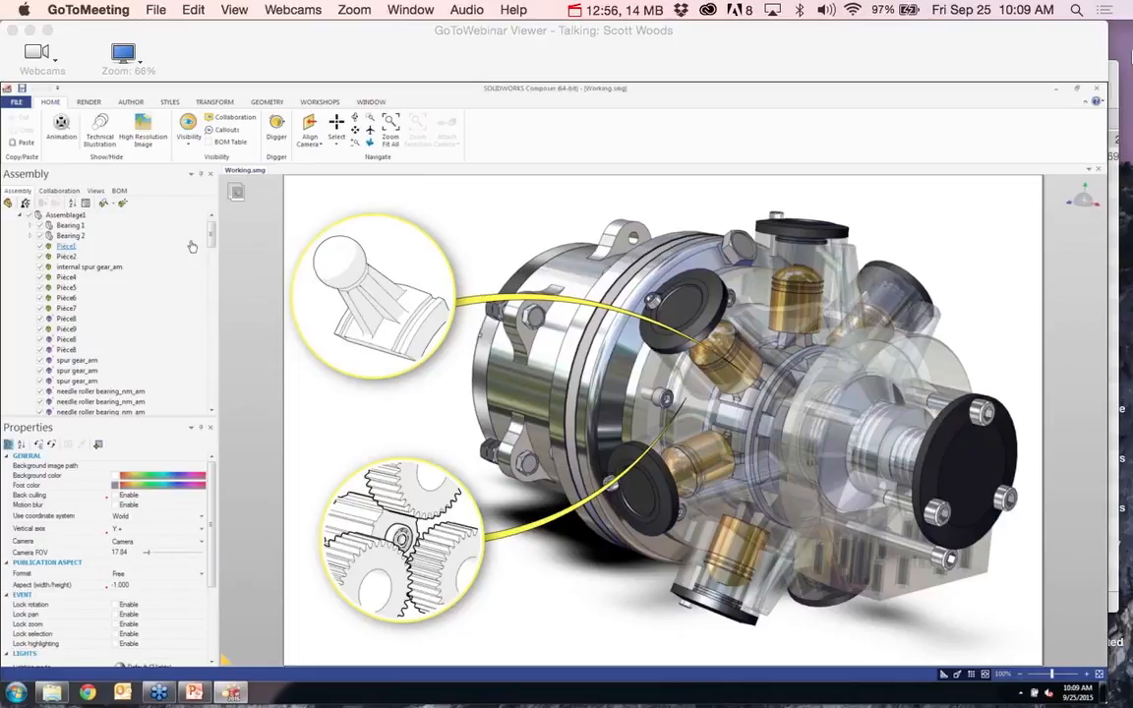
left_click(90, 103)
left_click(129, 102)
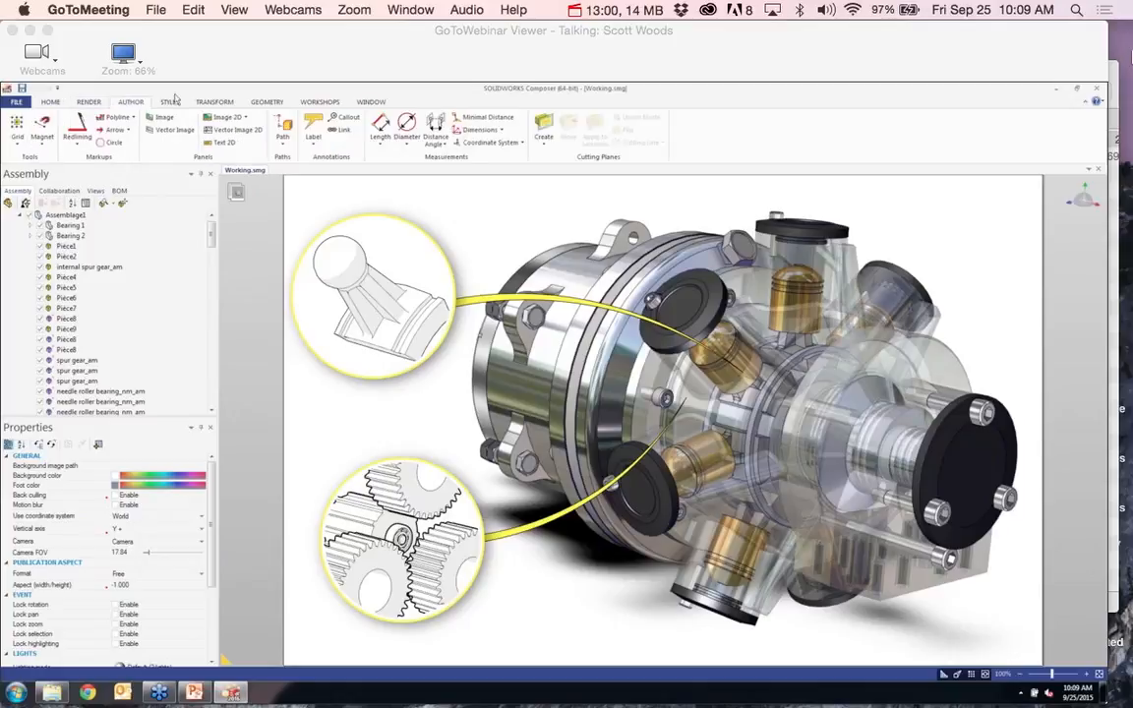
left_click(170, 102)
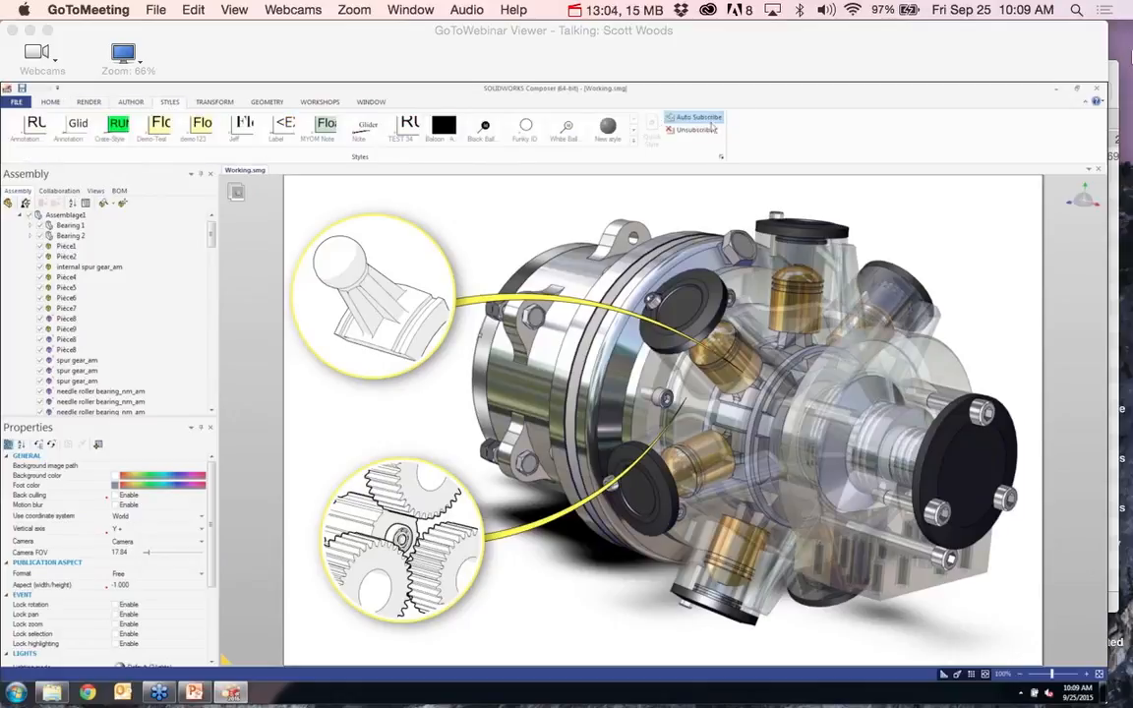
left_click(200, 99)
Display View 17 and View 31 of the model, and bring up the tree of collaboration objects
left_click(96, 191)
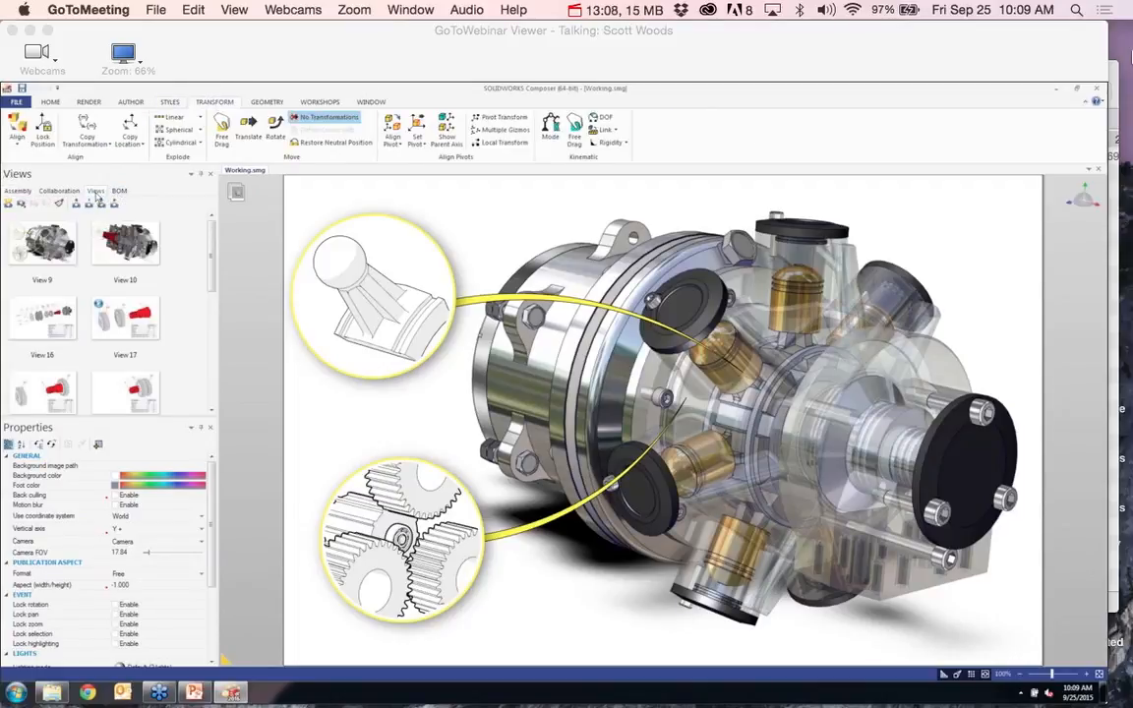
scroll(208, 258, "down", 1)
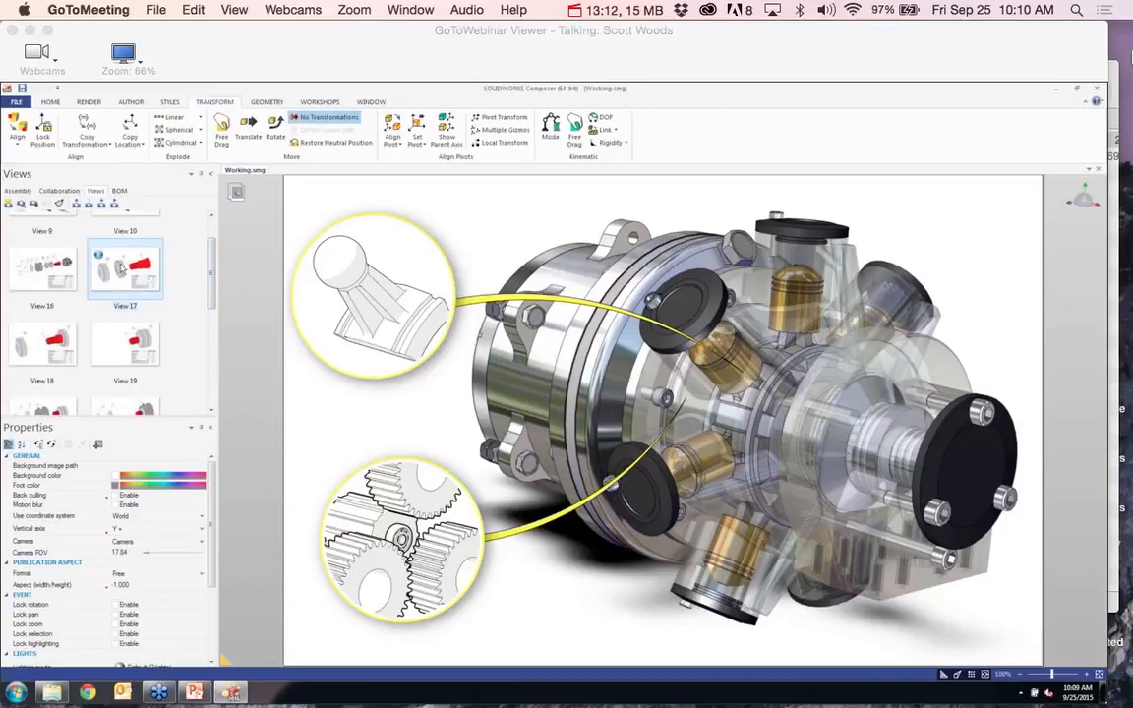
left_click(125, 268)
scroll(218, 325, "down", 1)
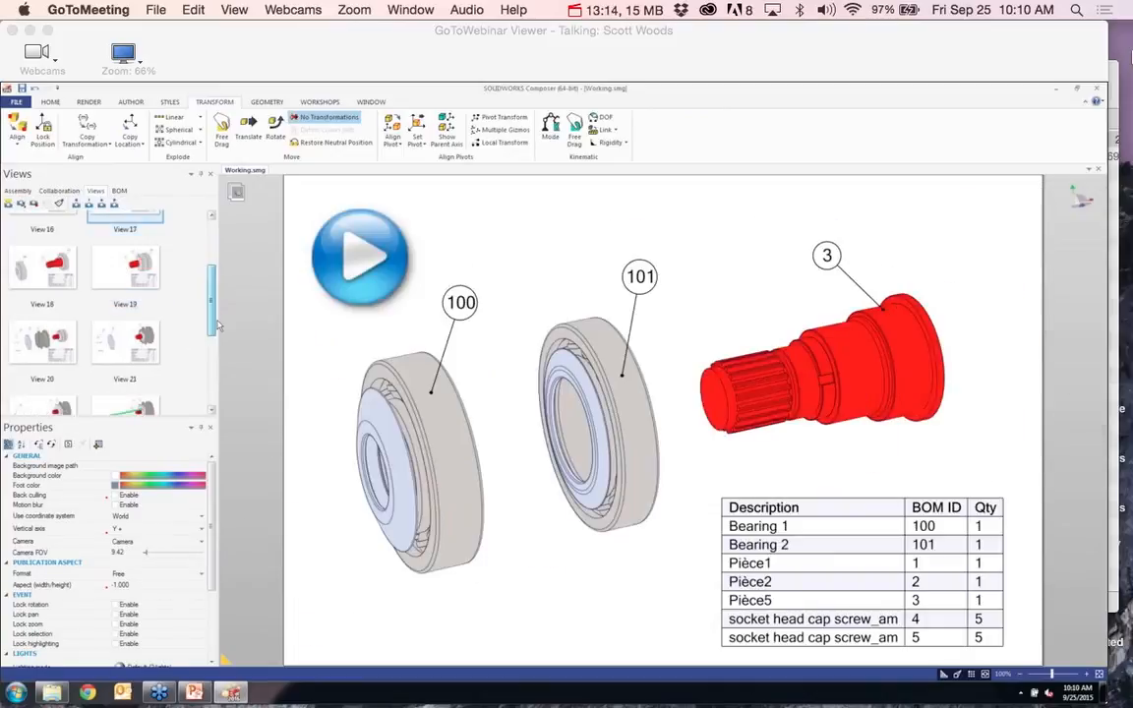
scroll(212, 325, "down", 3)
left_click(125, 369)
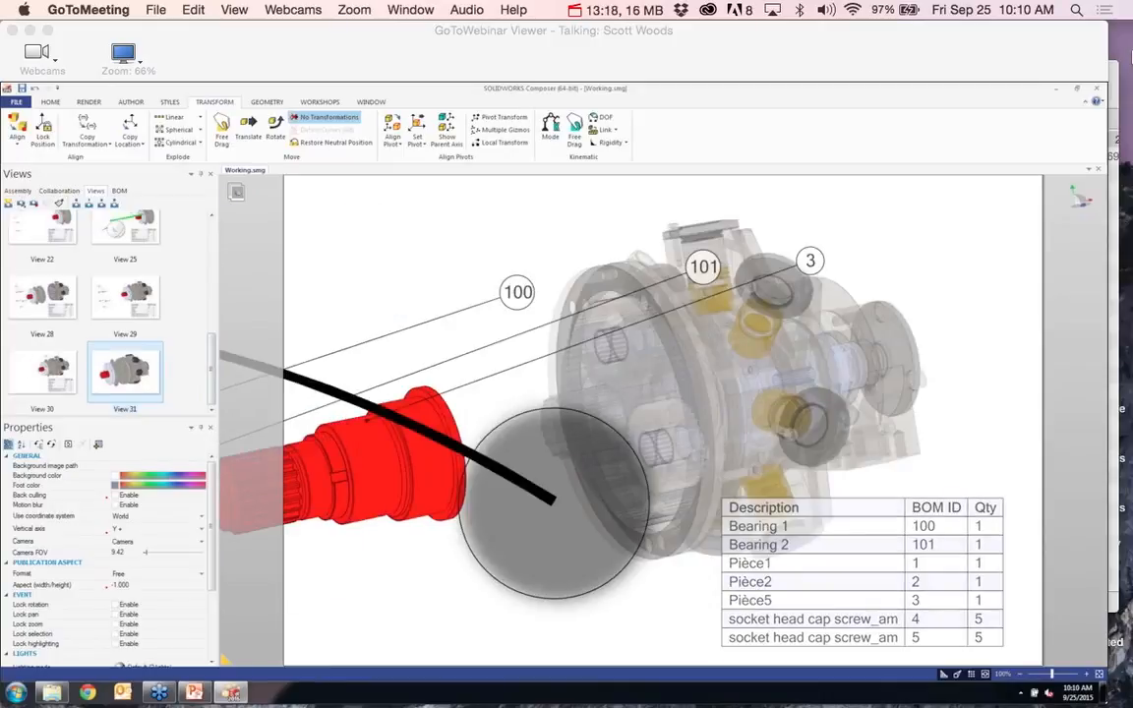
left_click(59, 190)
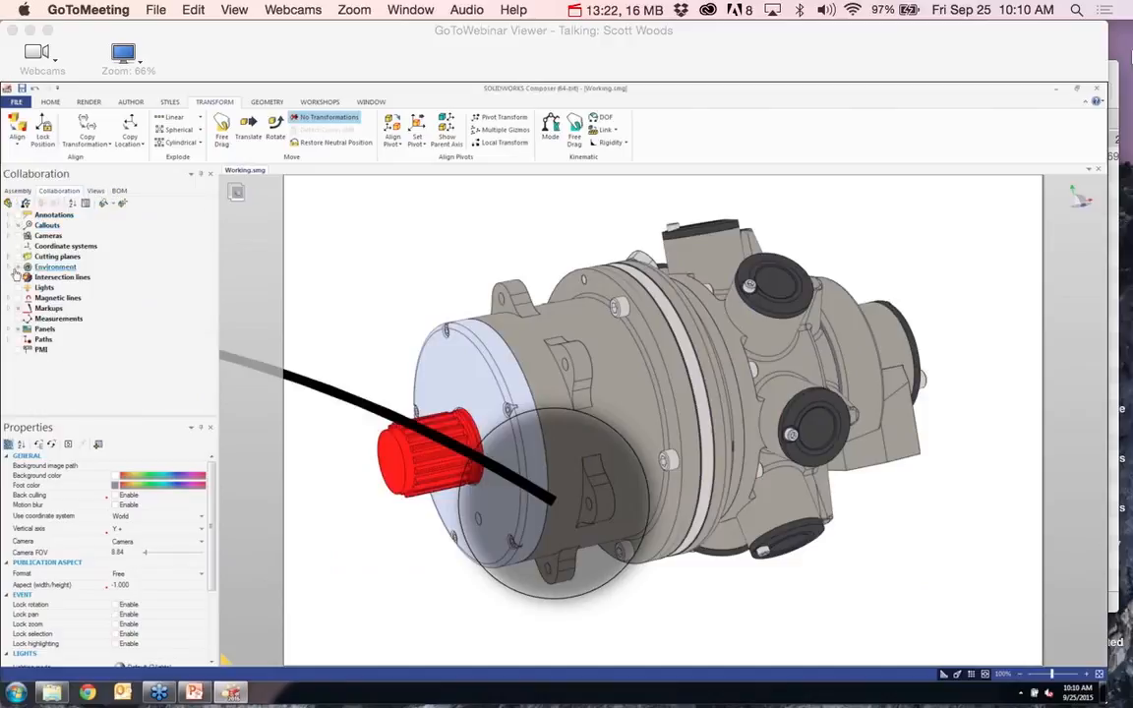
left_click(21, 340)
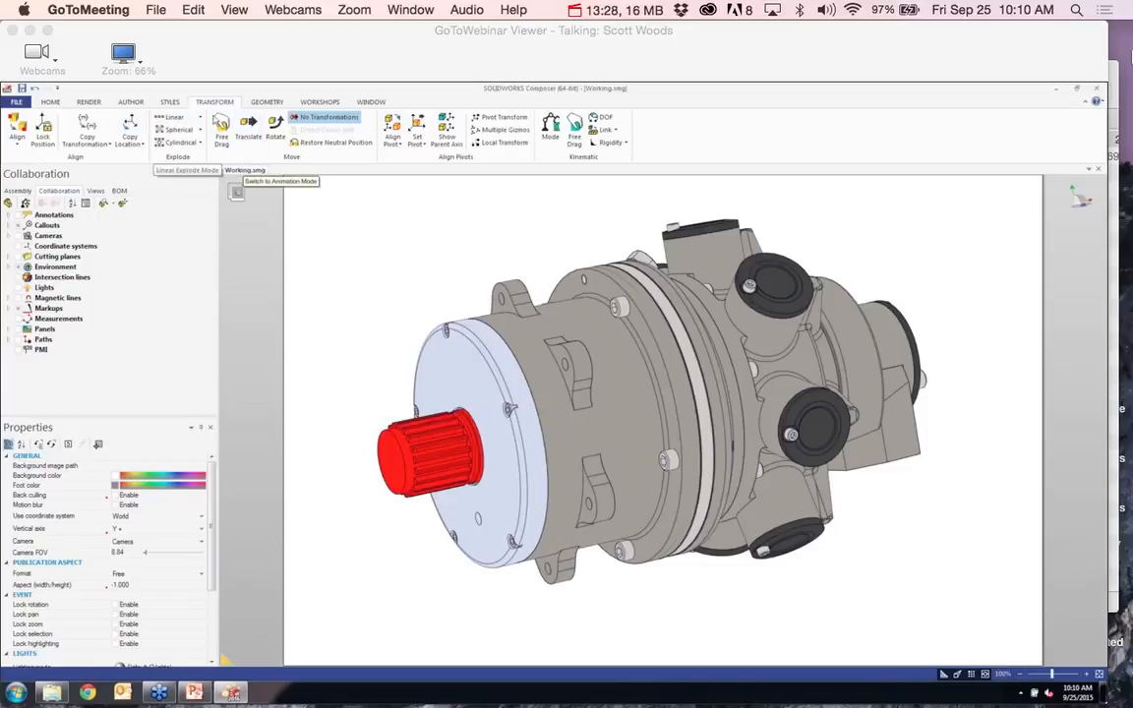
Explode all parts of the assembly linearly along its main shaft axis by a length of about 1374
left_click(173, 118)
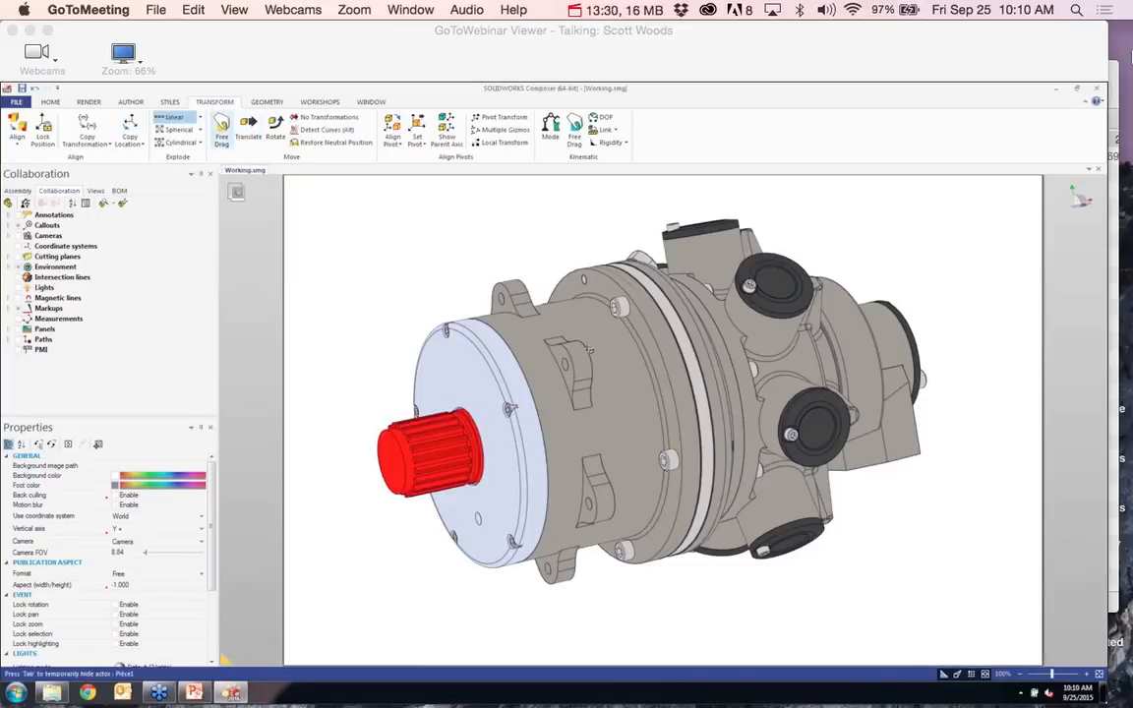
scroll(589, 350, "down", 6)
key("ctrl+a")
left_click_drag(589, 336, 1101, 369)
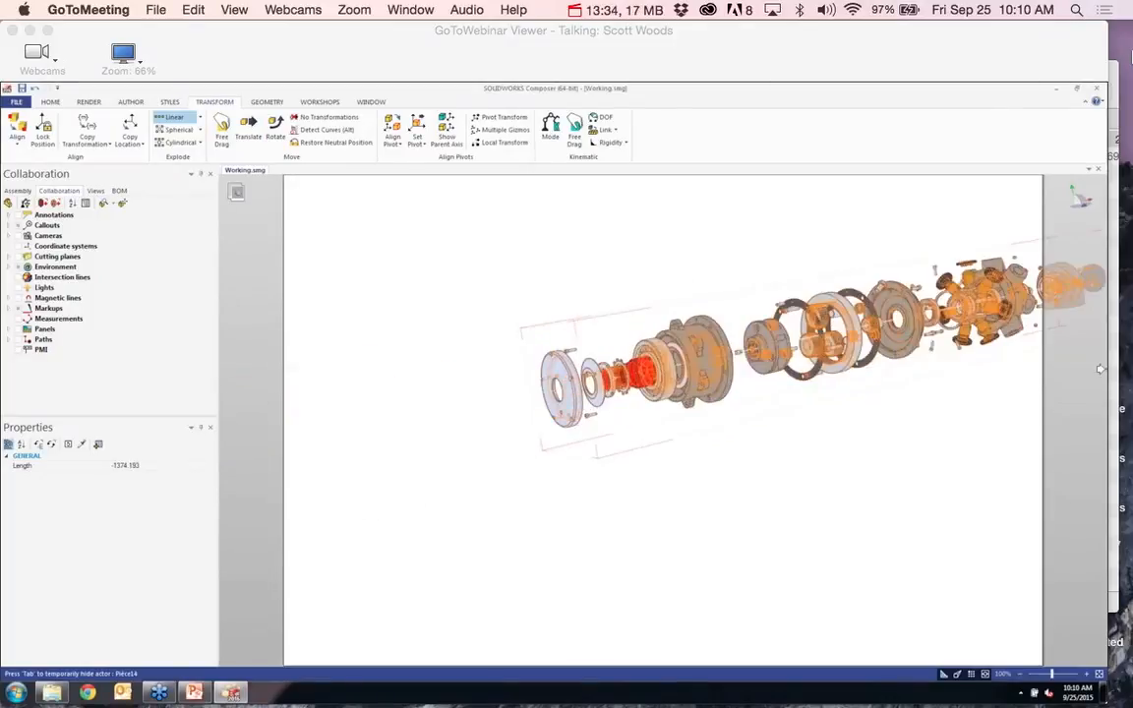
Translate the end cover Pièce2 along the shaft axis, well clear of the other exploded parts
middle_click_drag(870, 366, 801, 463)
left_click(613, 349)
key("t")
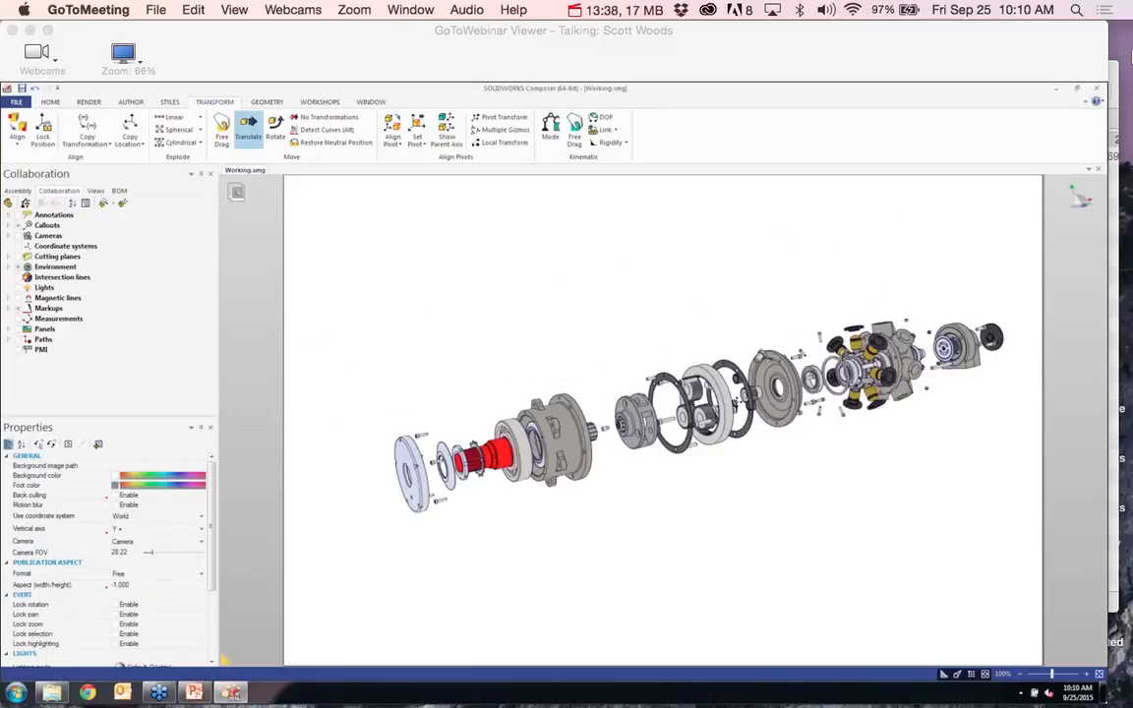
middle_click_drag(737, 402, 887, 358)
left_click(610, 400)
left_click_drag(639, 413, 163, 467)
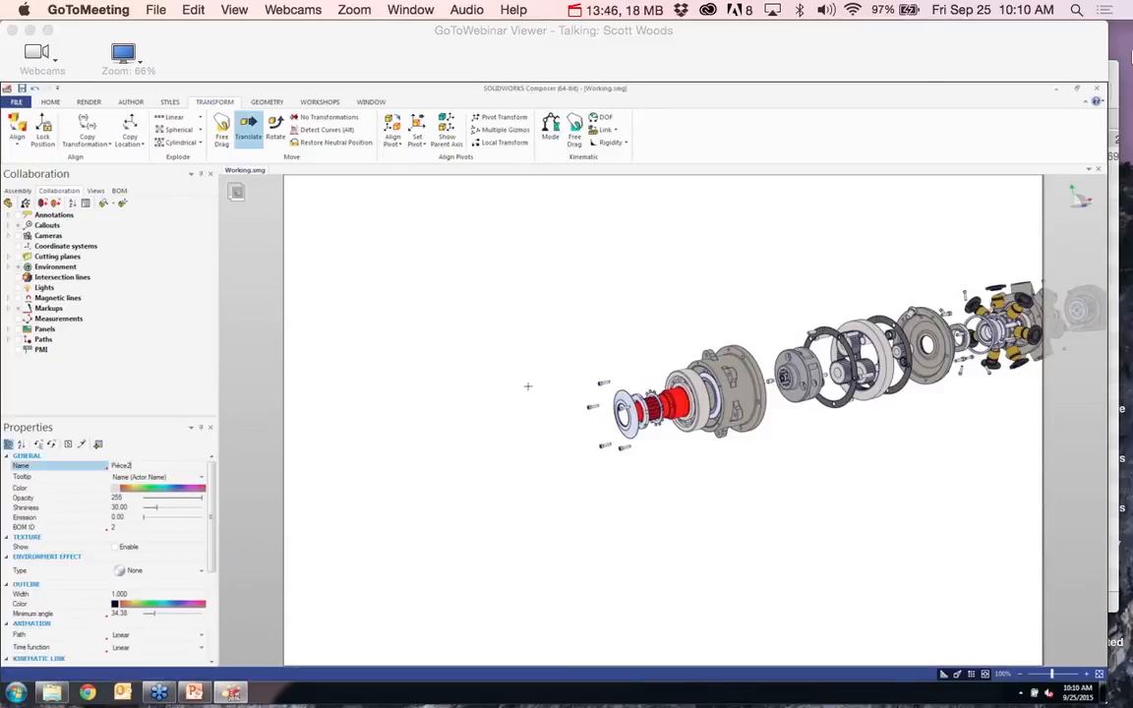
left_click(506, 409)
key("ctrl+z")
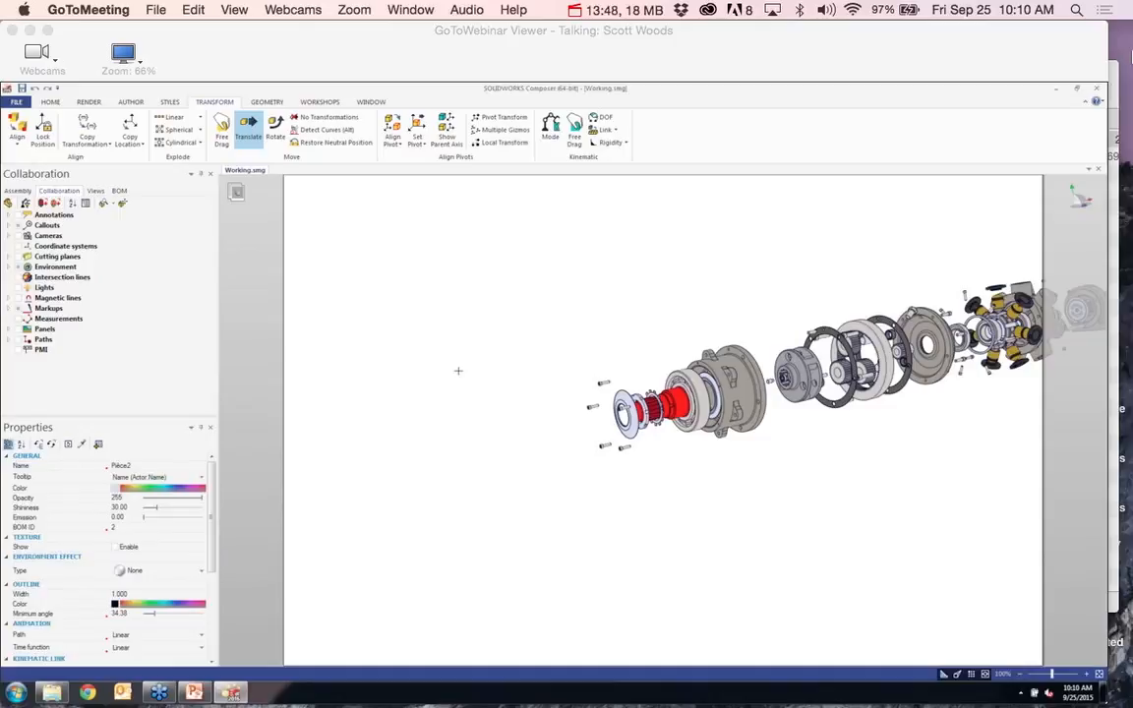
key("ctrl+z")
middle_click_drag(759, 371, 623, 380)
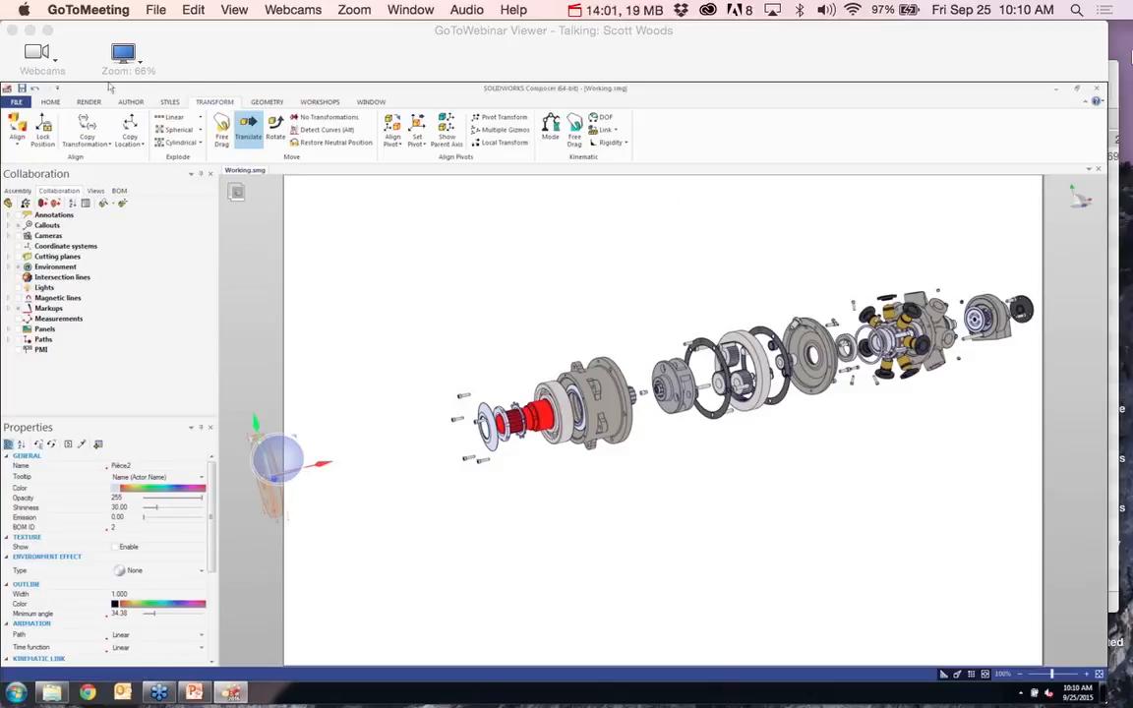
Go through saved Views 9, 10, 16 and 17 to examine the rendered, sectioned, exploded and bearing-and-shaft views
left_click(123, 100)
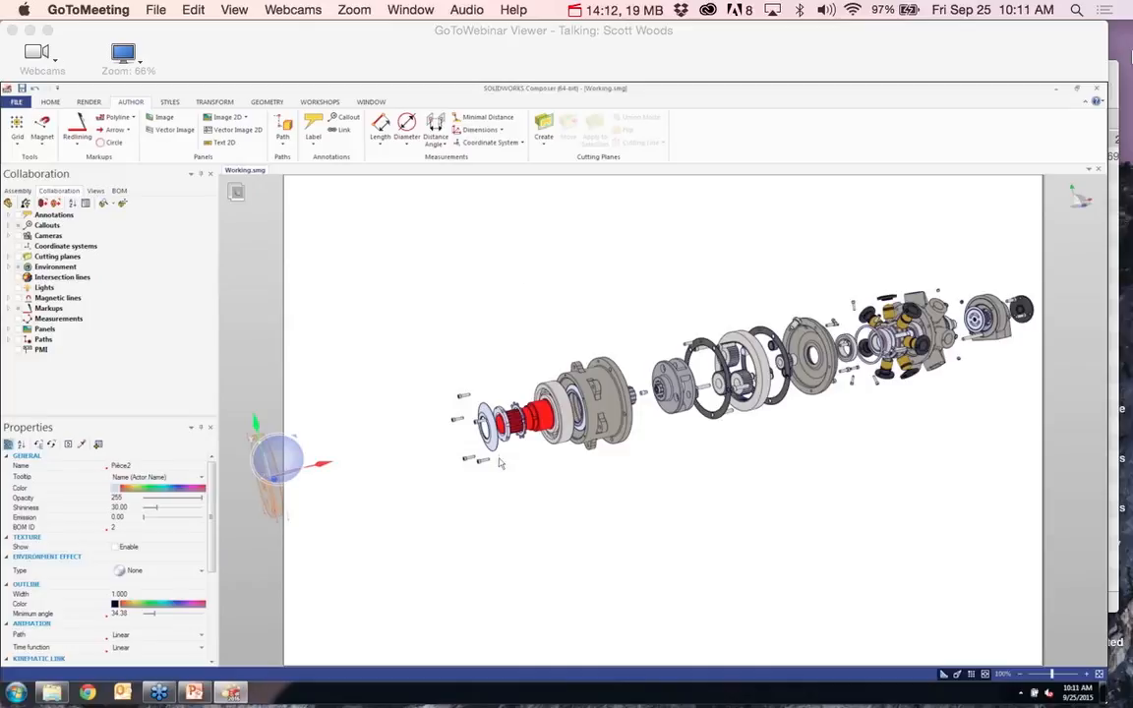
left_click(96, 190)
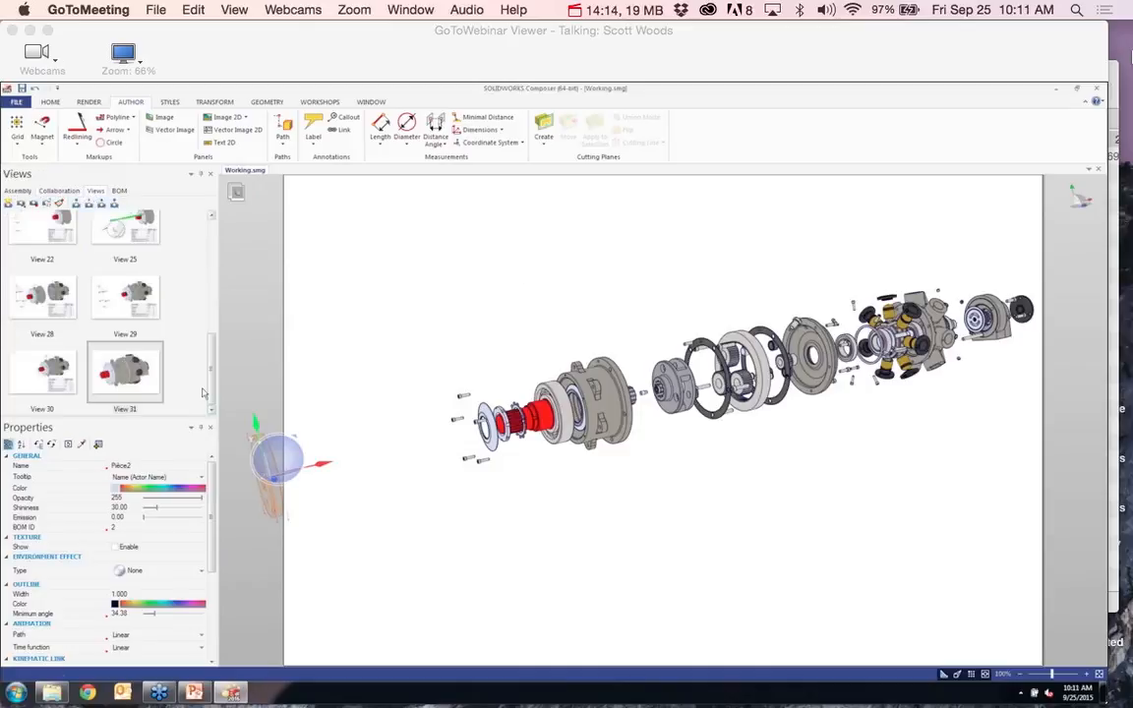
left_click_drag(213, 384, 209, 384)
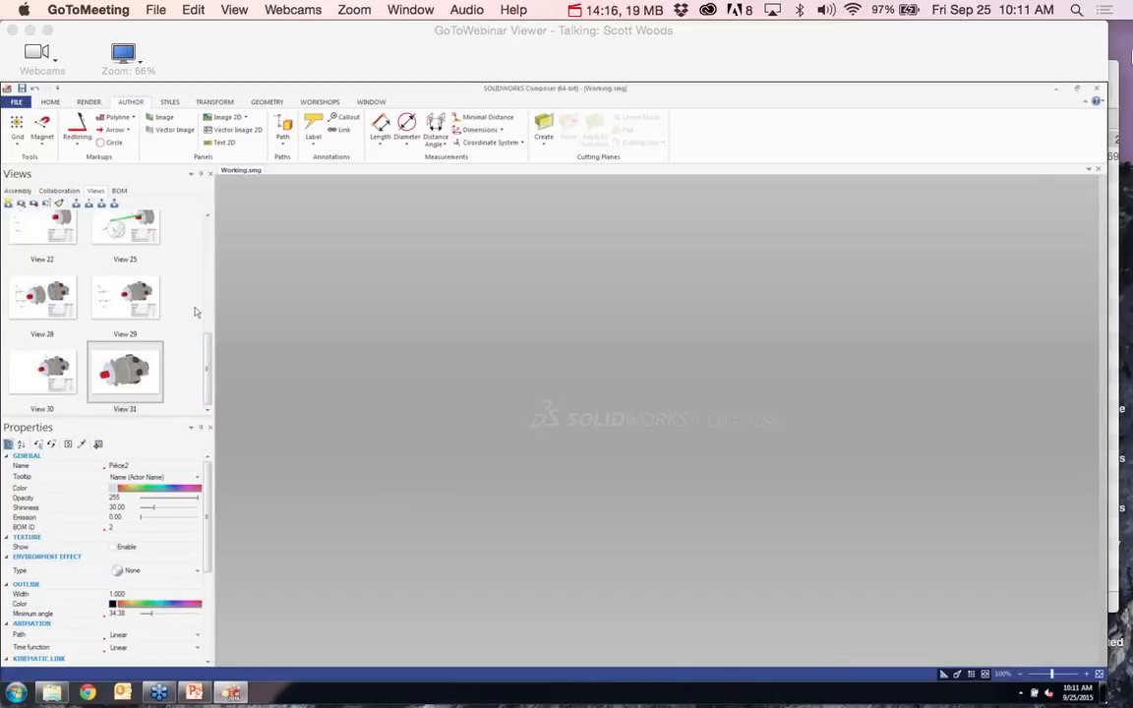
left_click(49, 258)
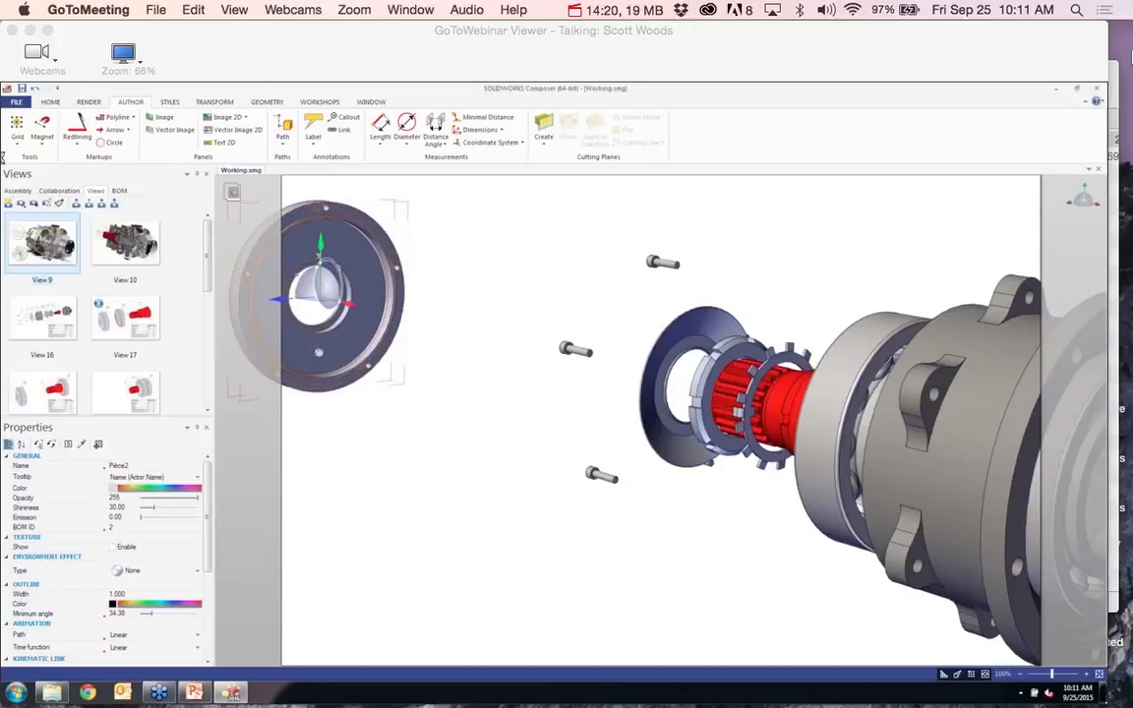
left_click(125, 243)
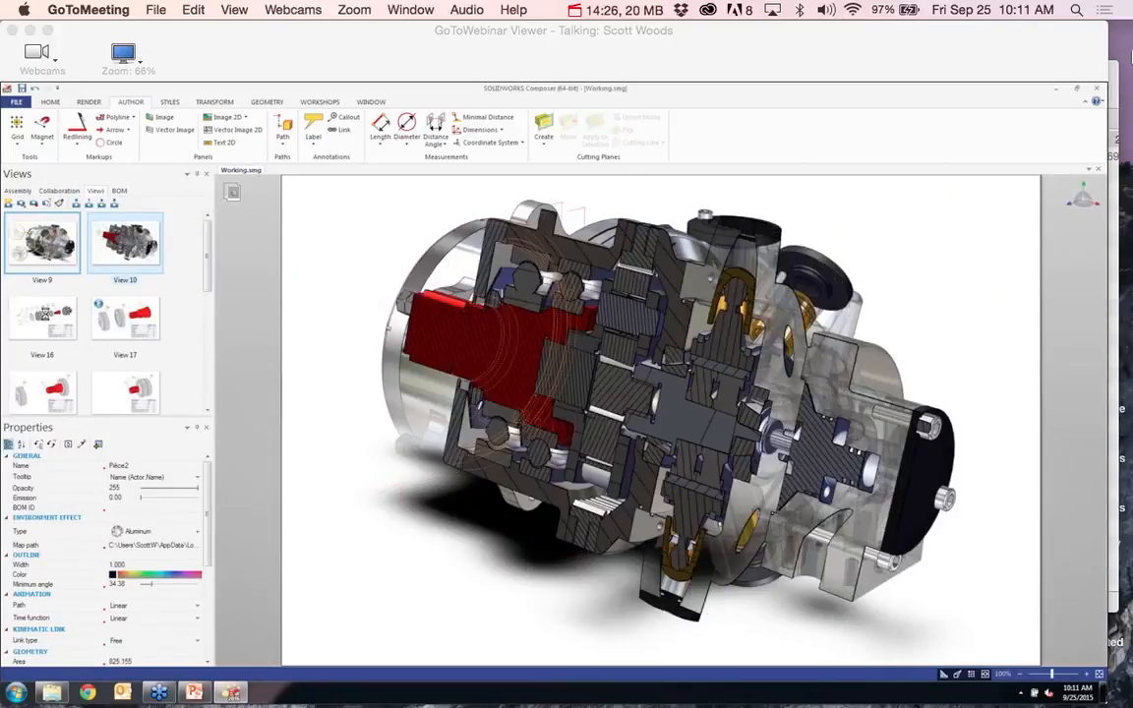
left_click(43, 313)
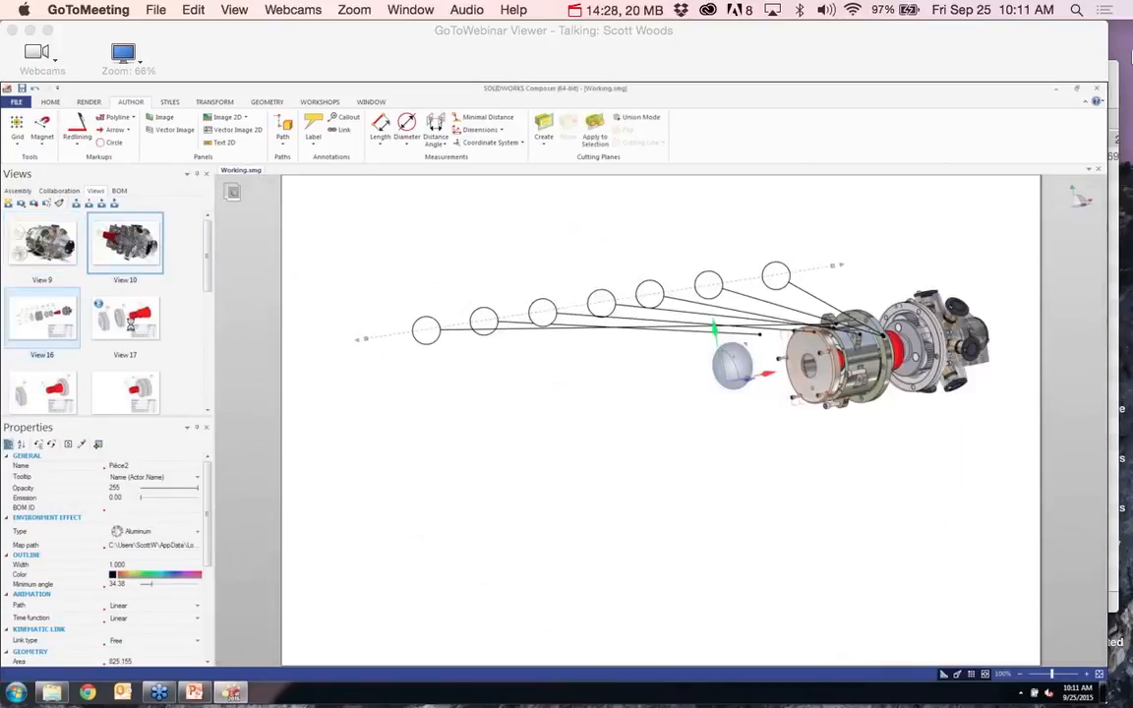
left_click(375, 285)
left_click(155, 343)
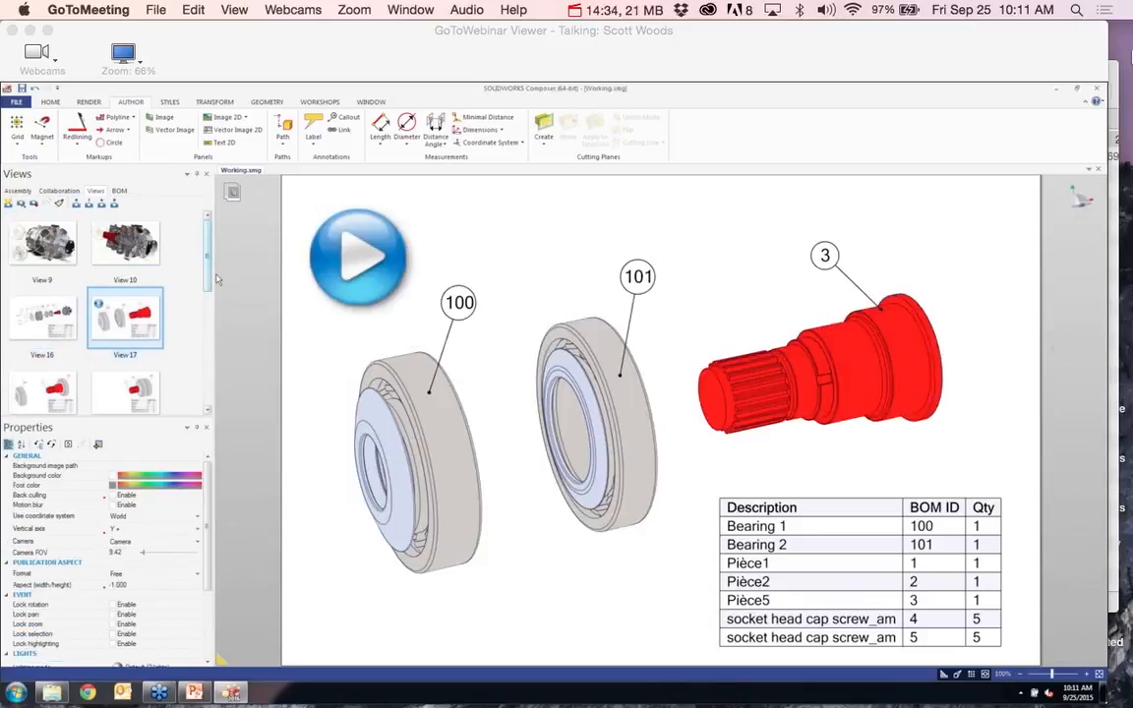
Step through the assembly sequence in saved Views 18, 19, 20, 21, 22, 28 and 29
scroll(118, 285, "down", 3)
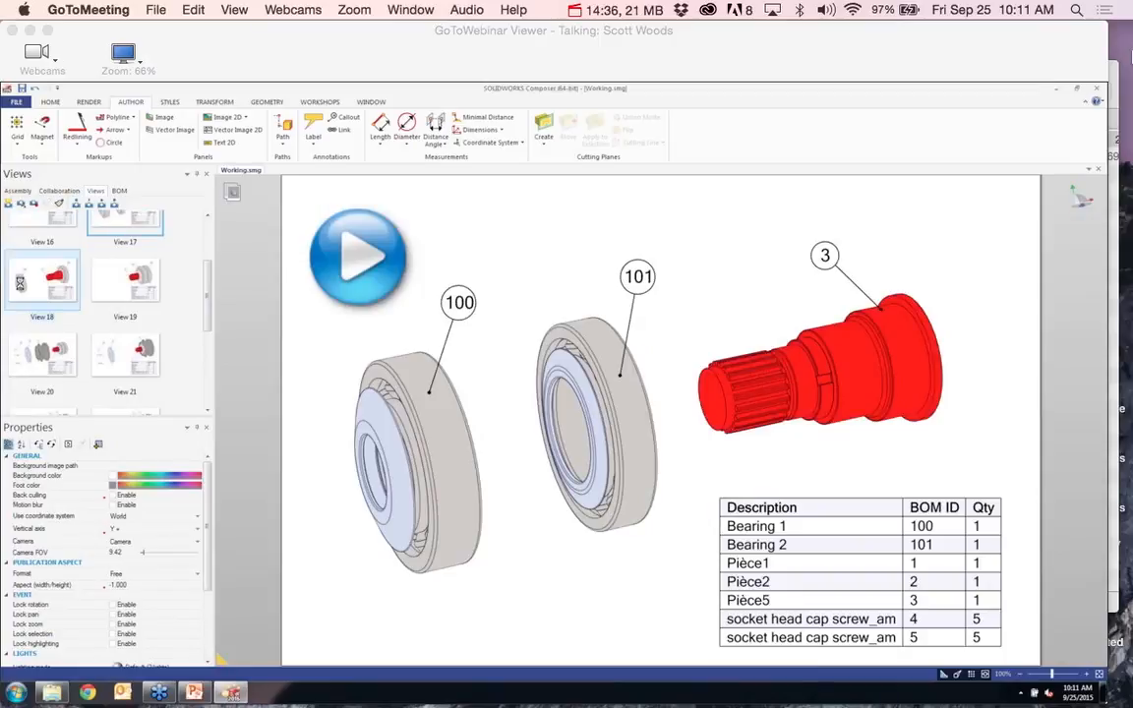
left_click(22, 282)
left_click(148, 291)
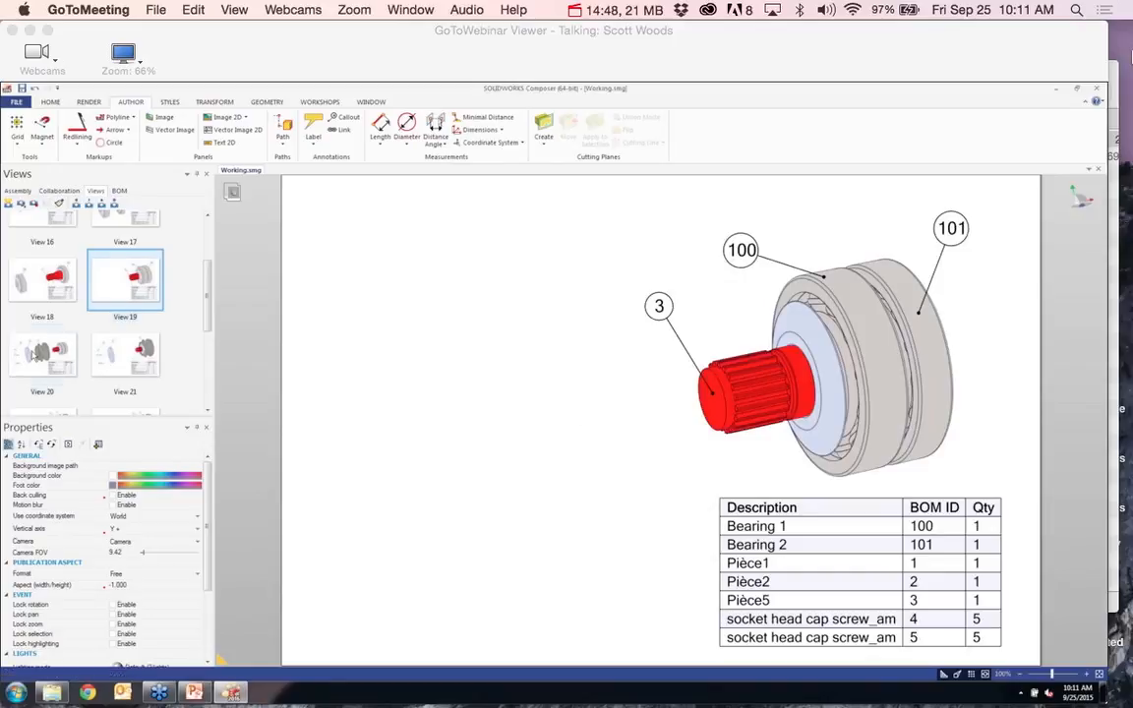
left_click(38, 354)
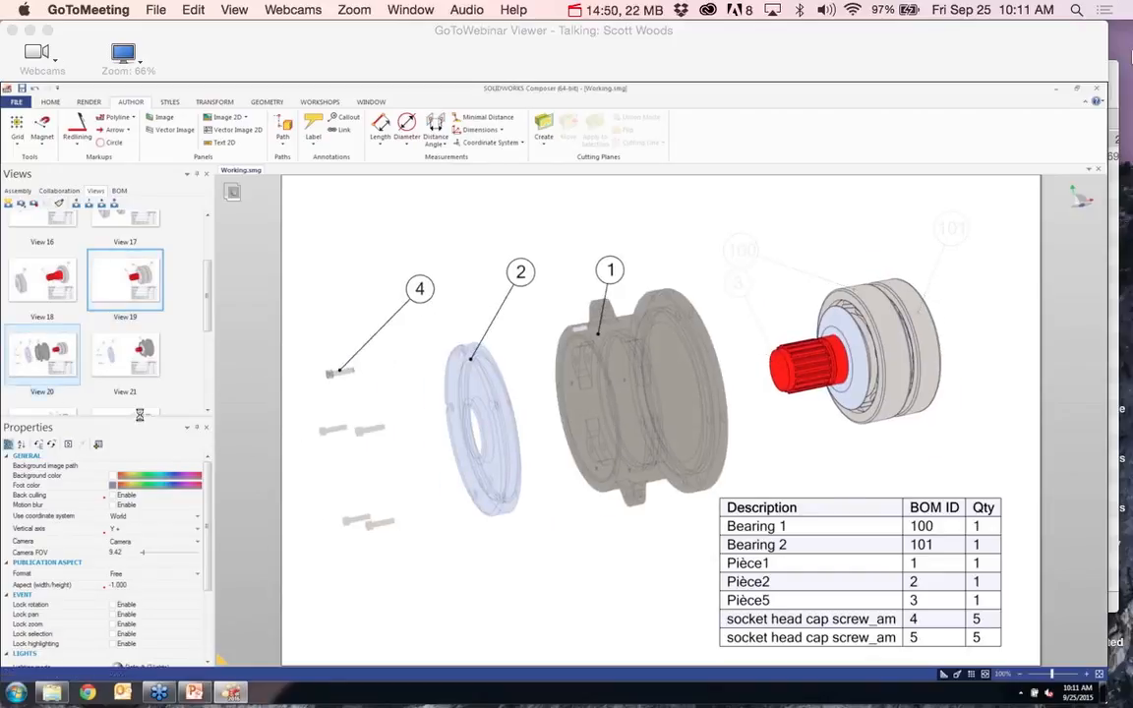
double_click(139, 354)
left_click_drag(204, 322, 205, 382)
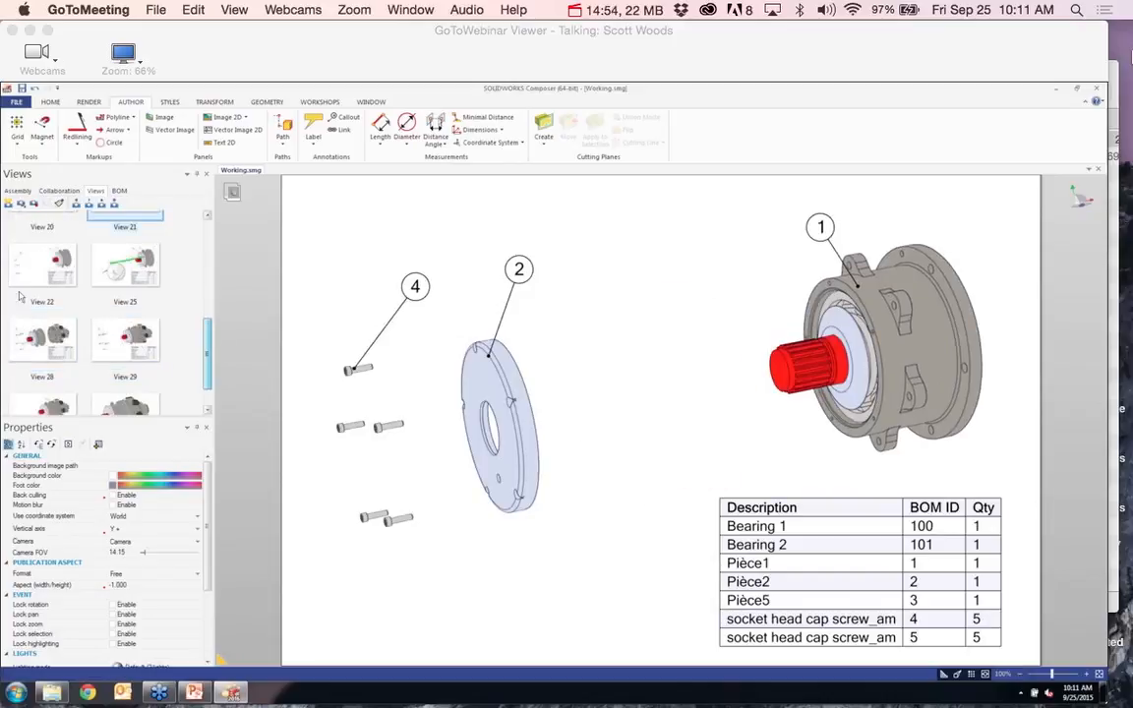
left_click(30, 278)
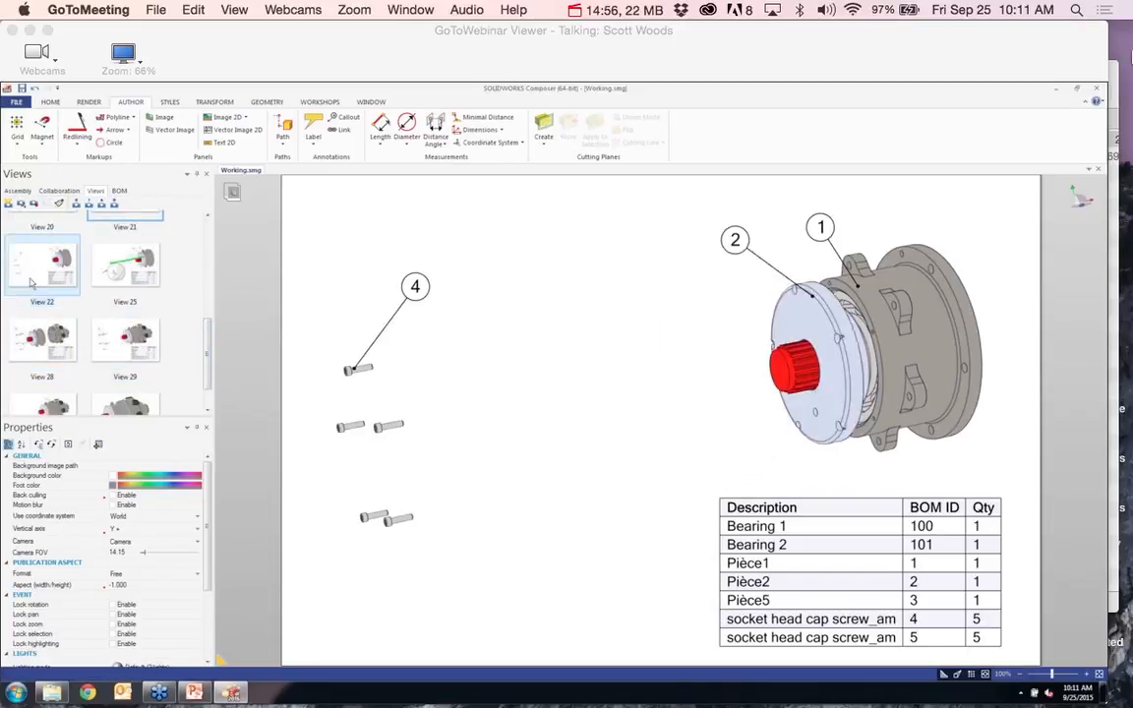
left_click(51, 338)
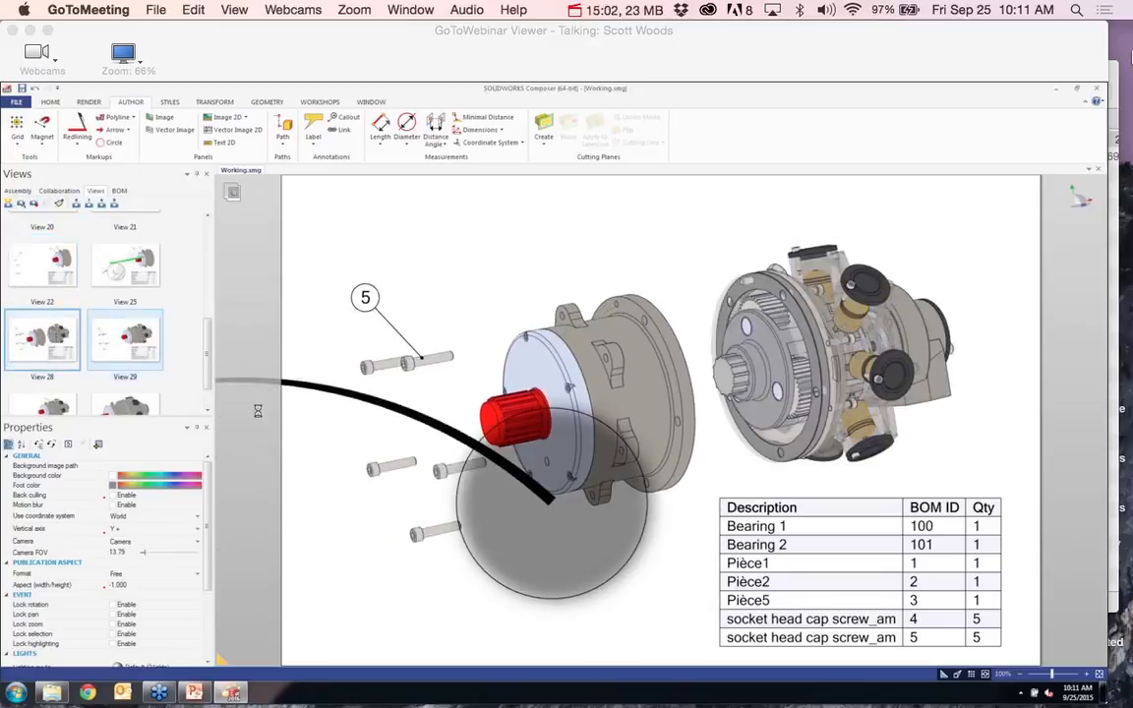
left_click(125, 339)
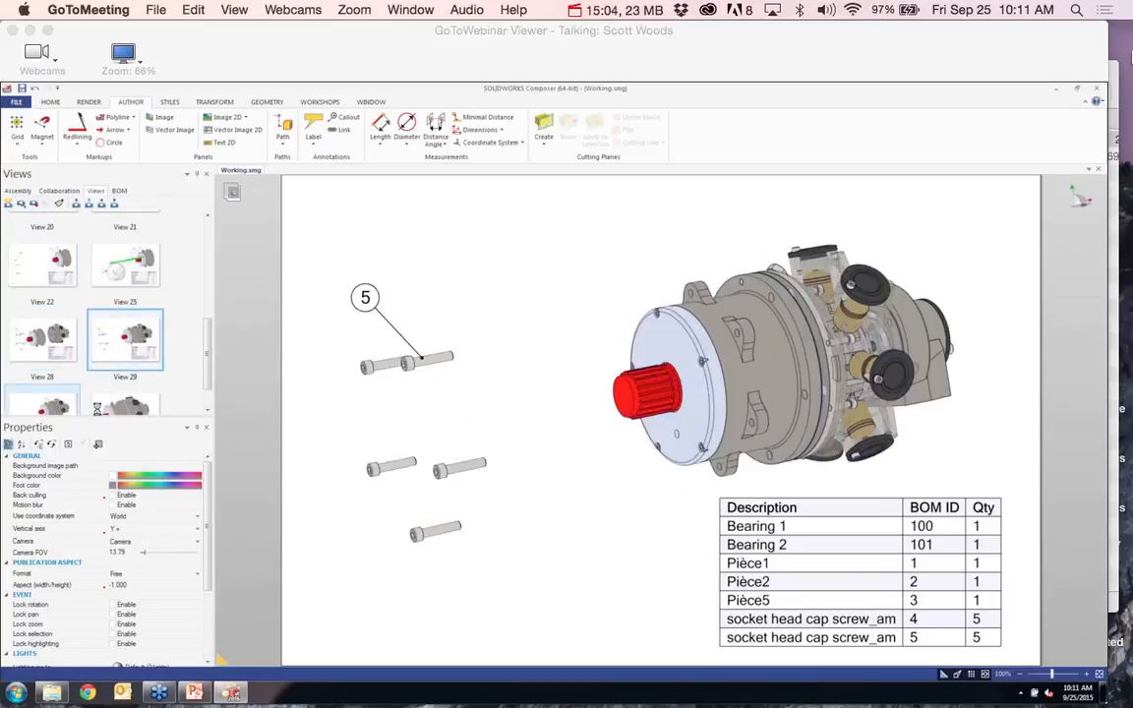
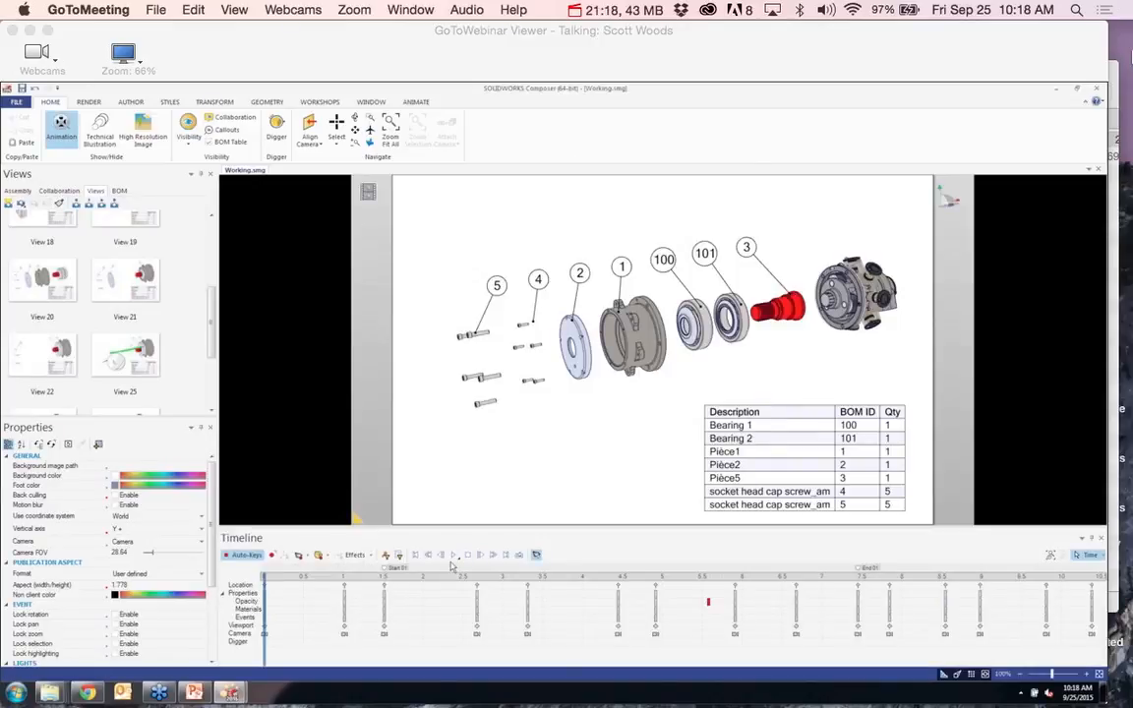
Play the assembly animation on the timeline to about 4.5 seconds and select View 21
left_click(454, 555)
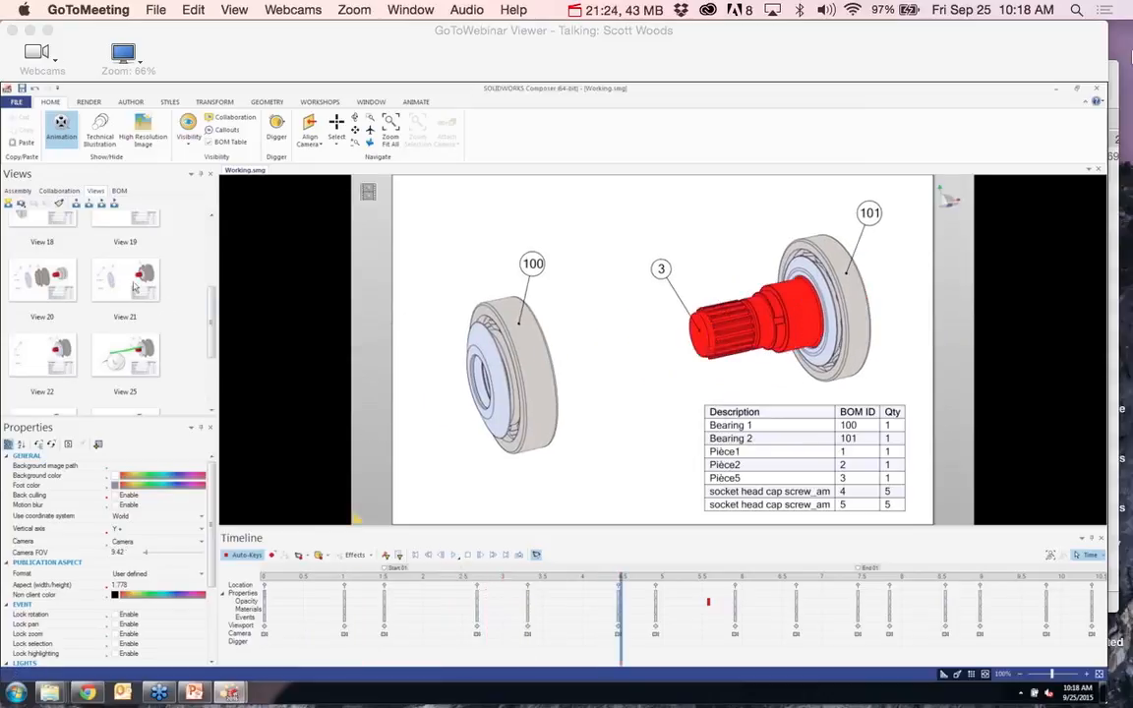
mouse_move(133, 281)
left_mouse_down()
mouse_move(429, 297)
mouse_move(486, 614)
mouse_move(246, 305)
mouse_move(124, 283)
left_mouse_up()
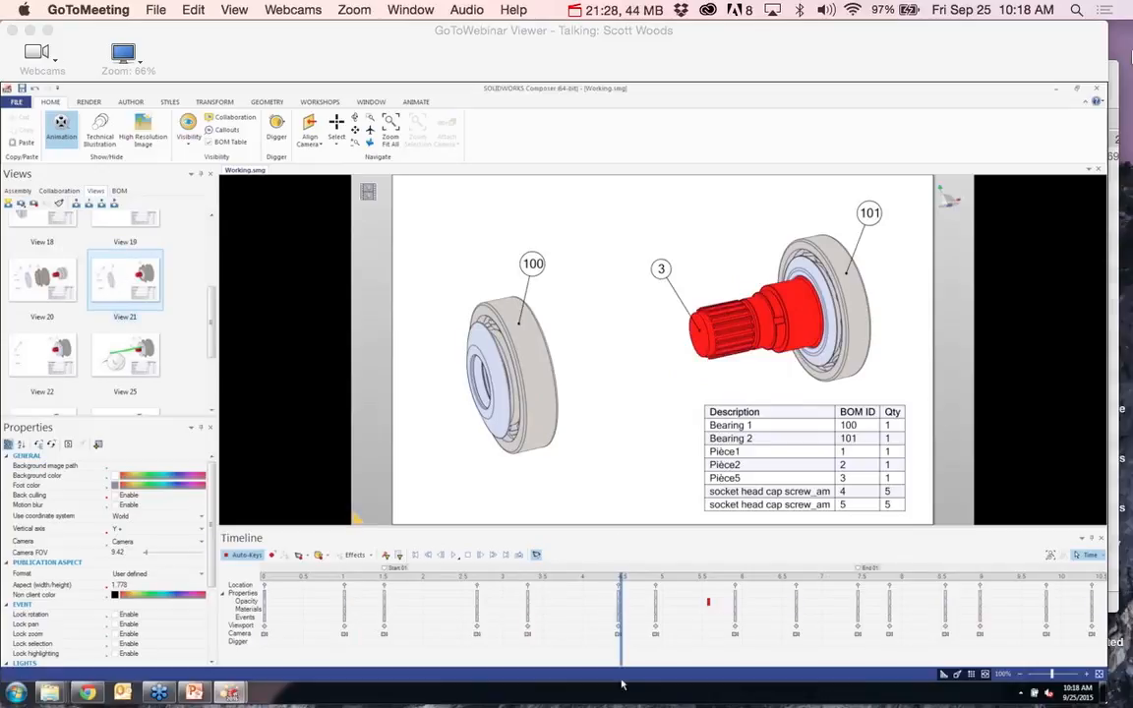
Play the assembly animation from about 5.1 seconds to its end and return to saved Views 20 and 21
left_click_drag(624, 656, 587, 615)
left_click(22, 87)
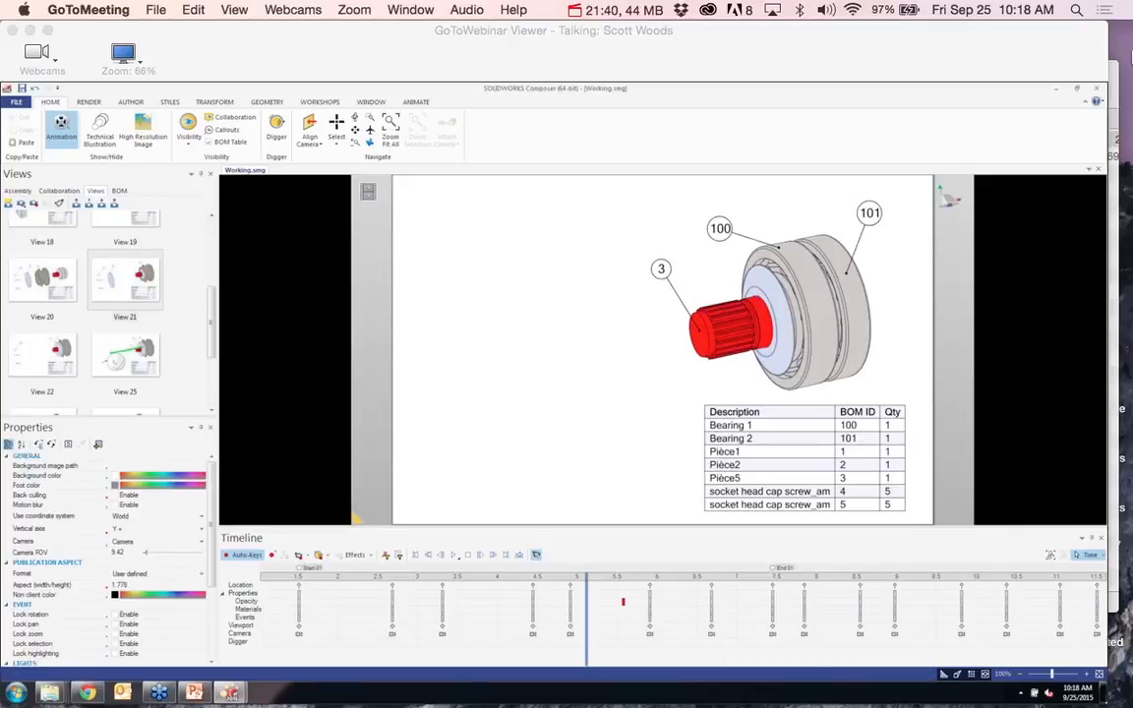
left_click(457, 555)
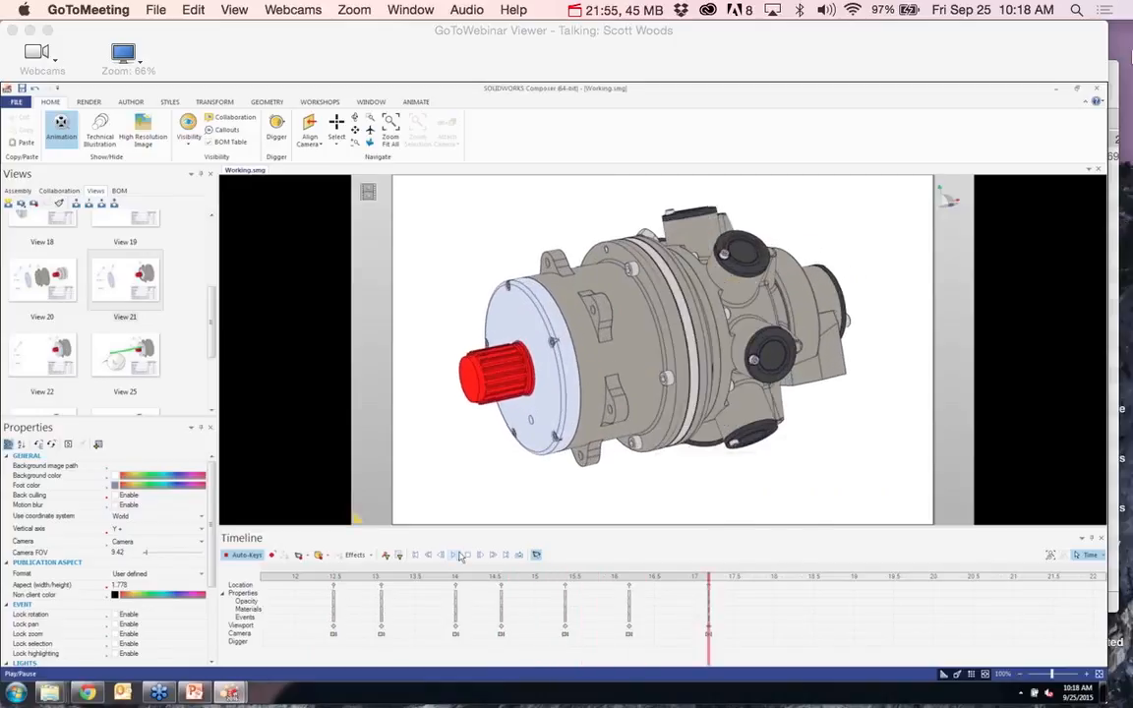
left_click(48, 293)
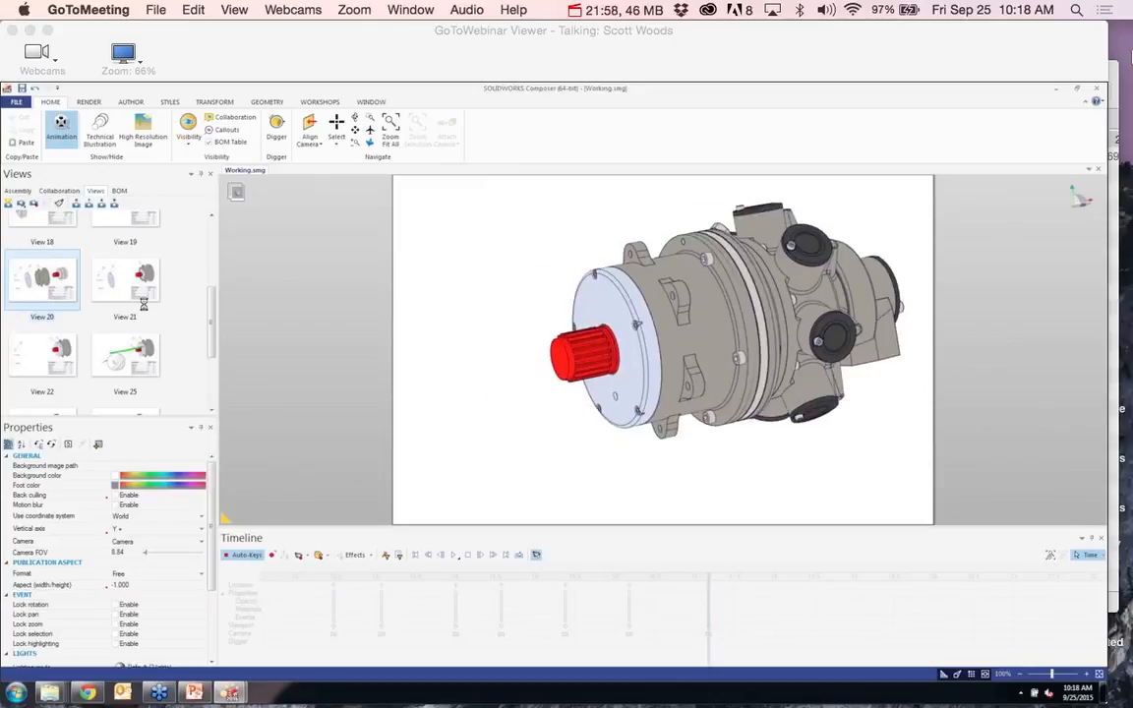
left_click(143, 303)
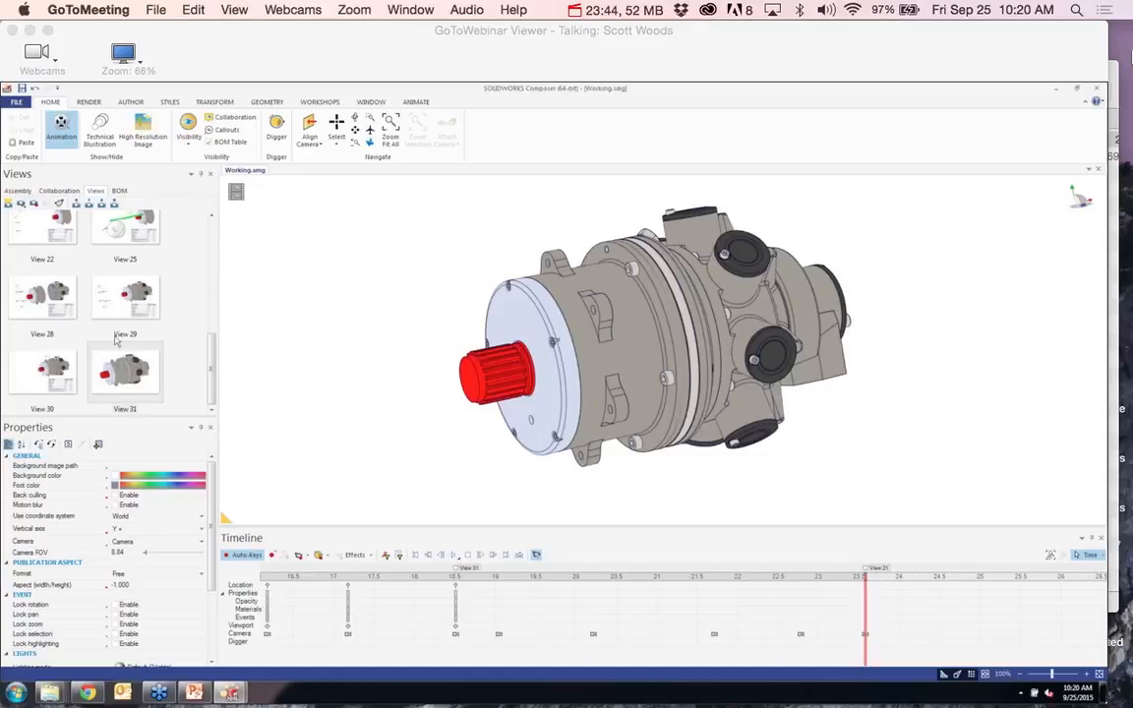
Rename the timeline marker at 18.5 seconds as Start Rotate and the one near 23.5 seconds as End Rotate
double_click(473, 569)
key("BackSpace")
double_click(880, 570)
key("BackSpace")
type("End Rota")
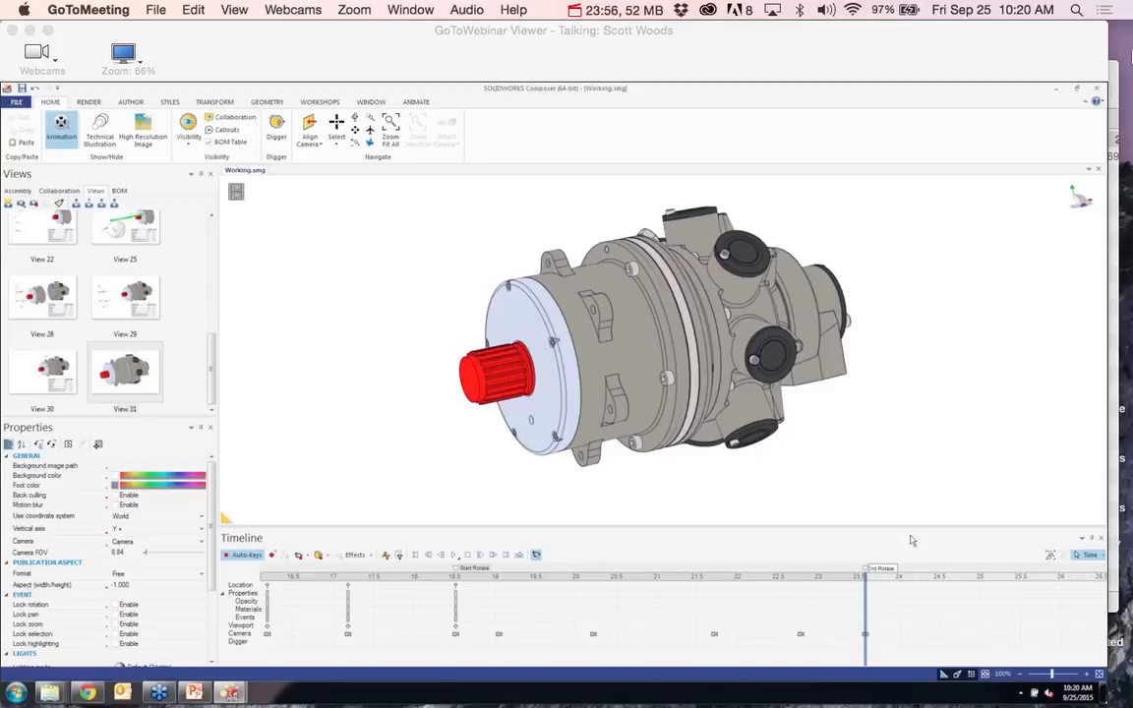
type("te")
key("Return")
Show saved View 29 and then View 30, the assembled engine with its BOM table
scroll(216, 339, "up", 1)
scroll(215, 339, "down", 1)
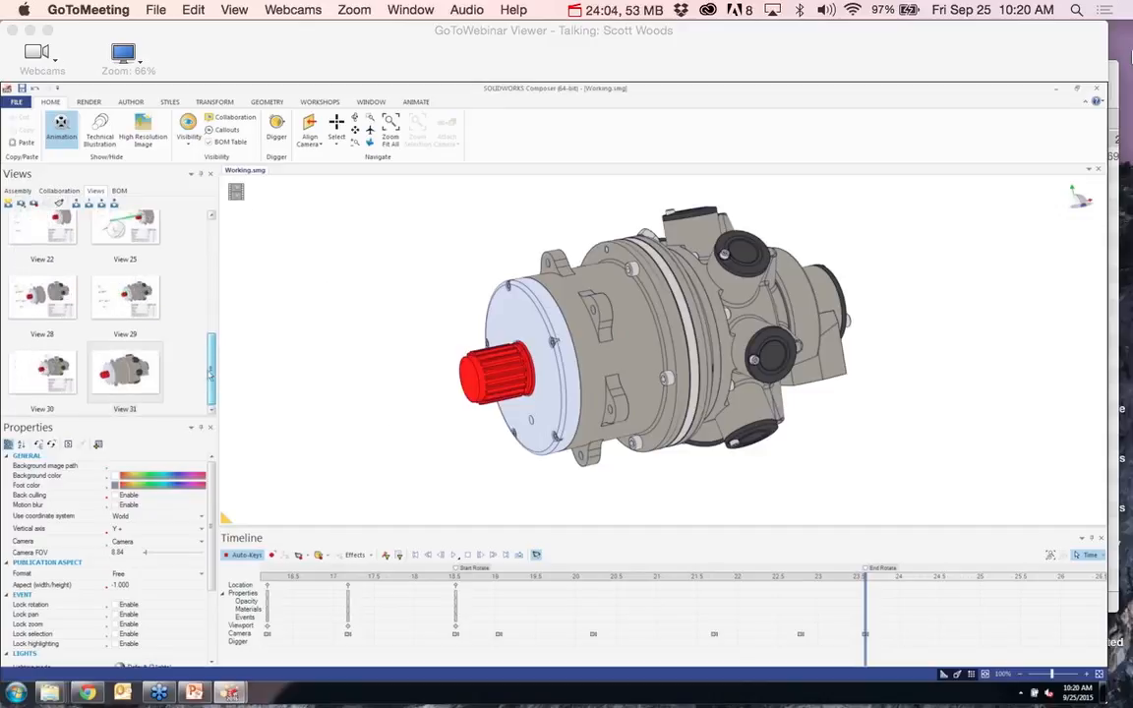
left_click(133, 305)
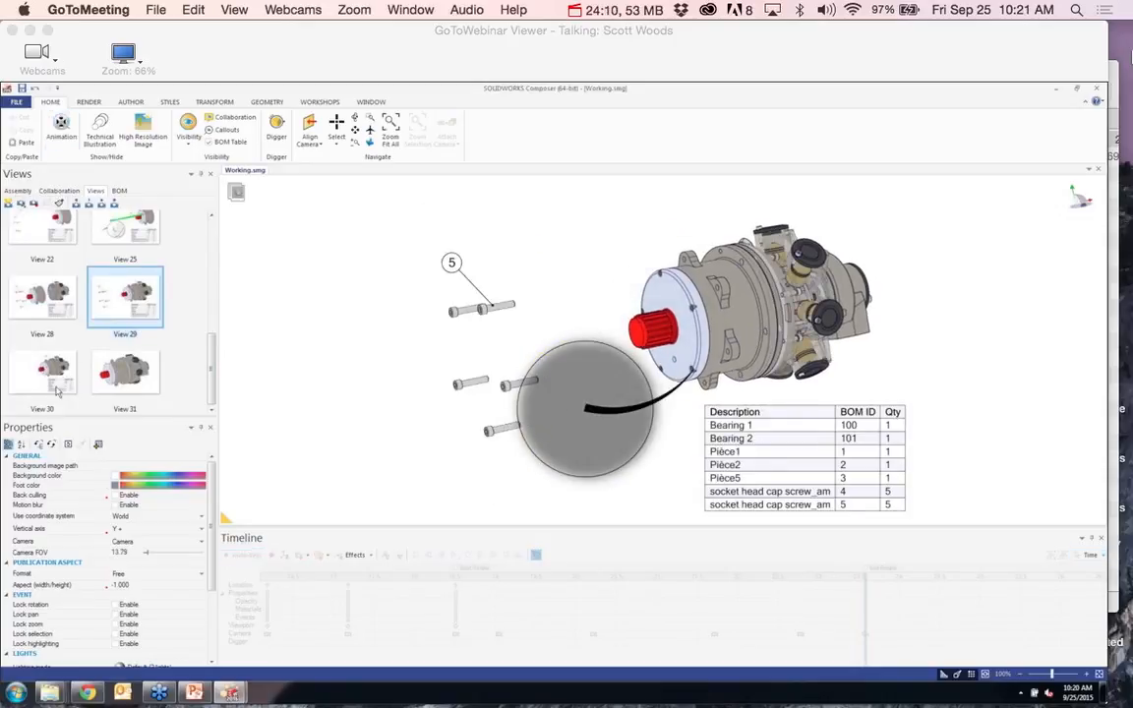
left_click(56, 359)
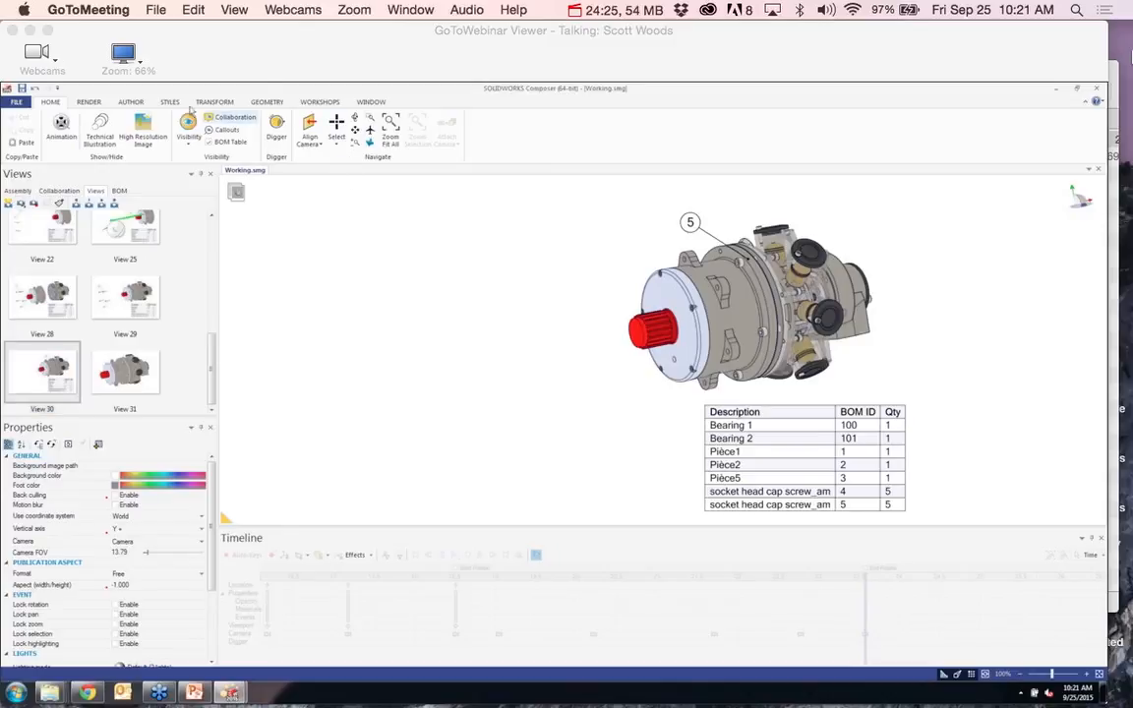
Place the play.tga library image above and beside the engine and capture the scene as a new view directly after View 30
left_click(320, 102)
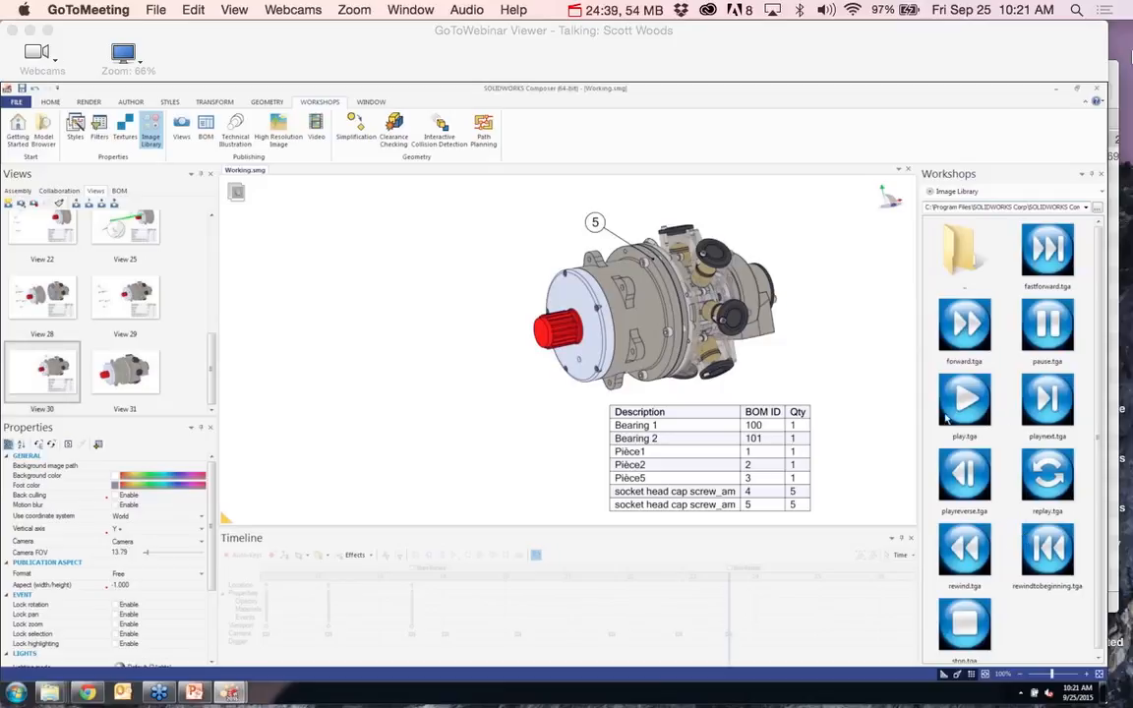
left_click_drag(965, 393, 391, 247)
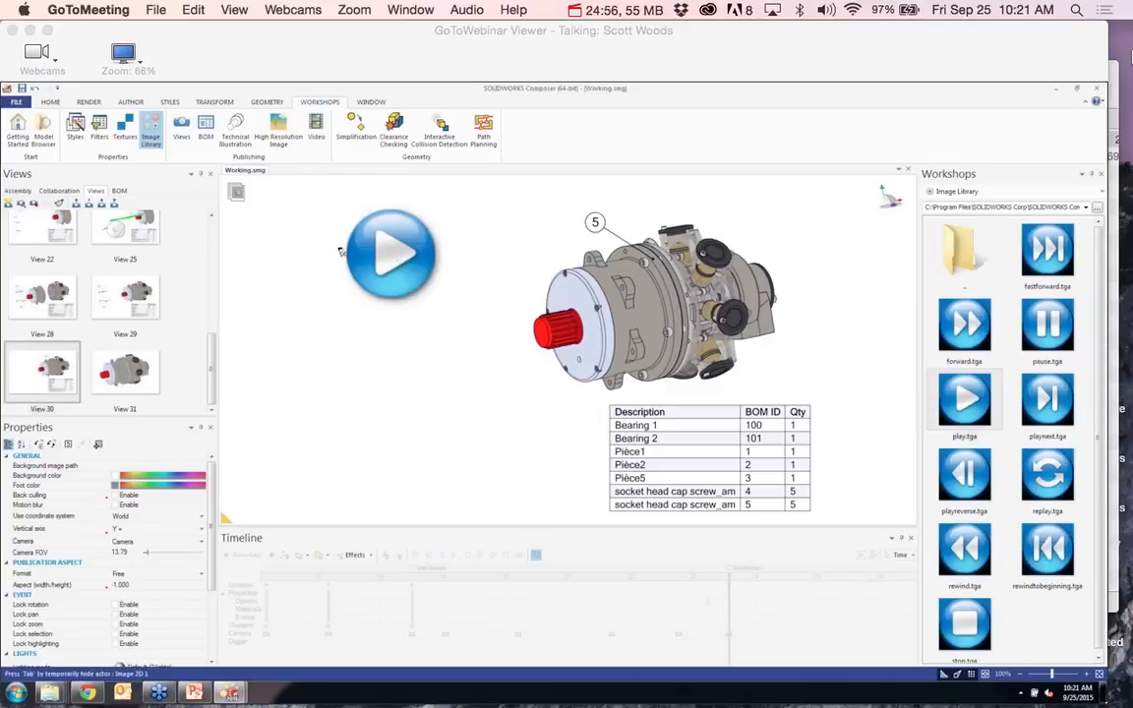
left_click_drag(391, 252, 429, 243)
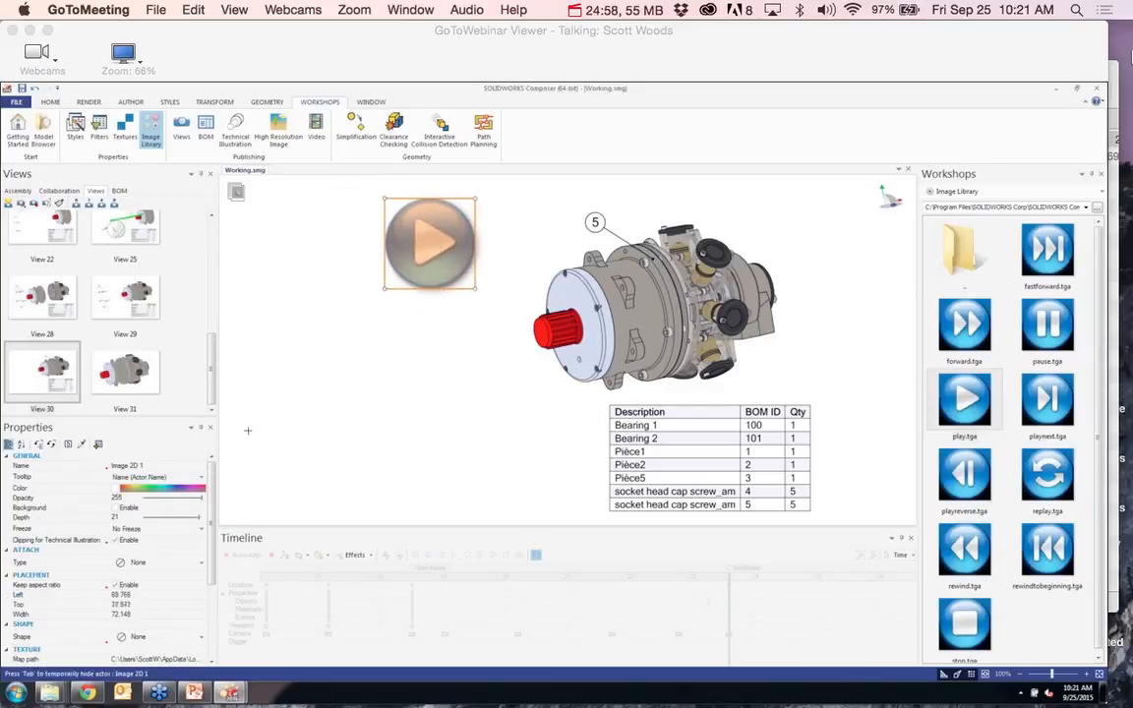
left_click(8, 203)
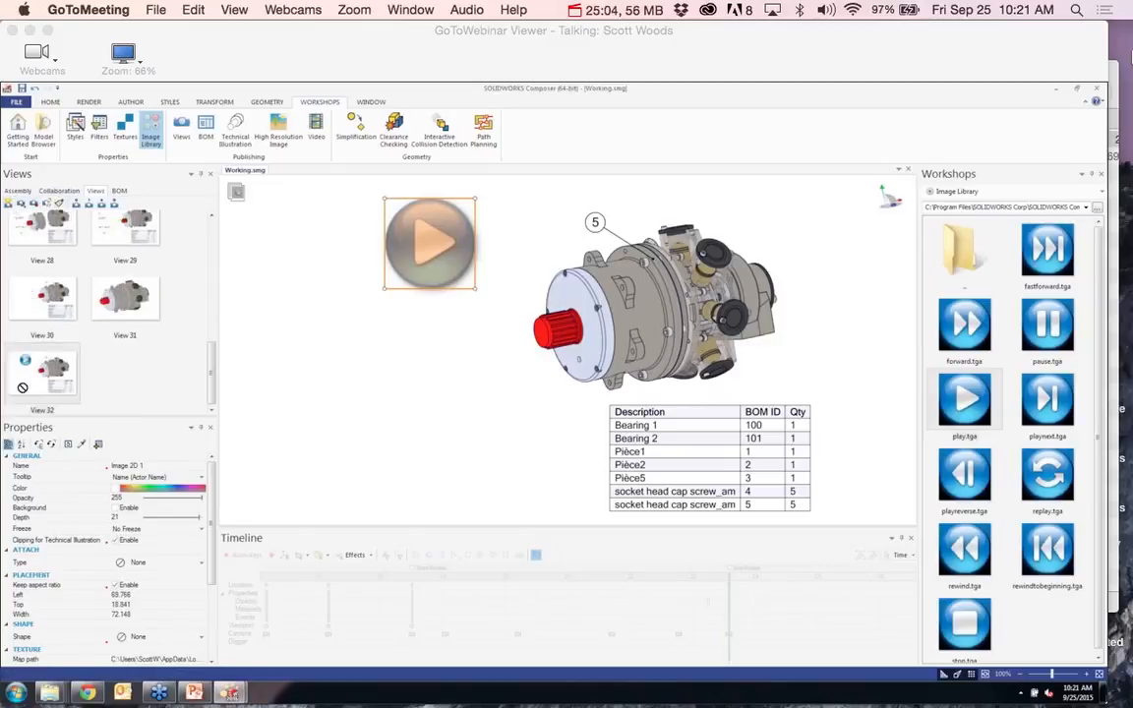
left_click_drag(73, 323, 98, 275)
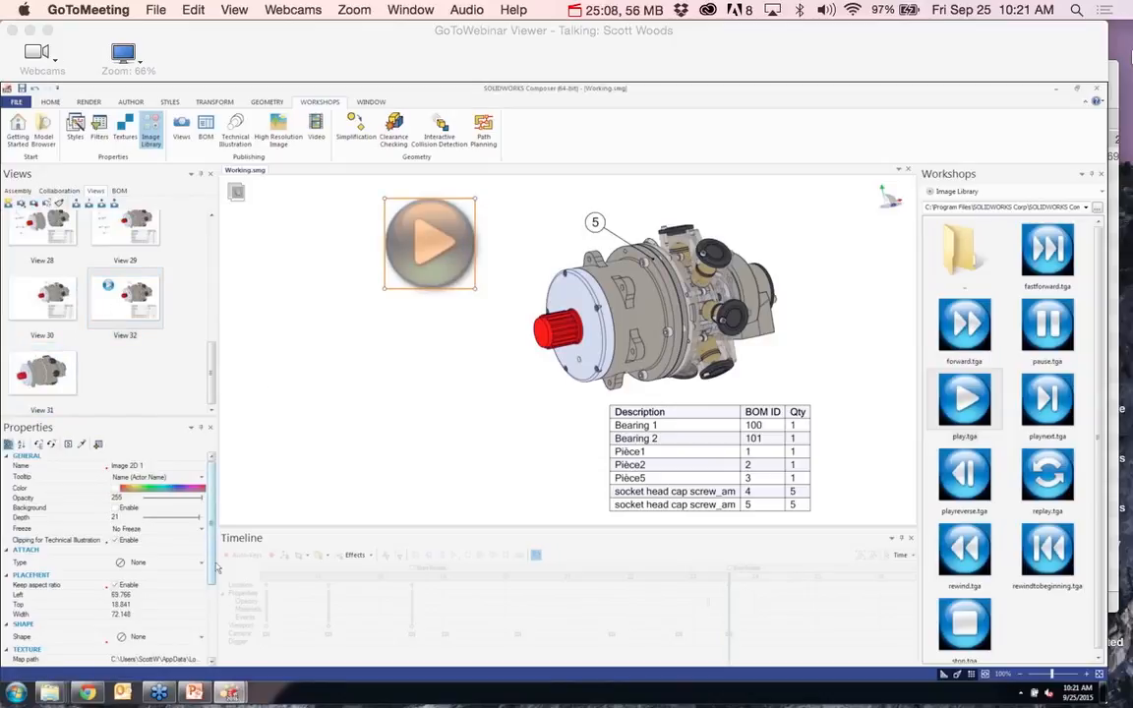
Link the play image to playmarkersequence://Start Rotate and update View 32 with the current scene
scroll(54, 616, "down", 3)
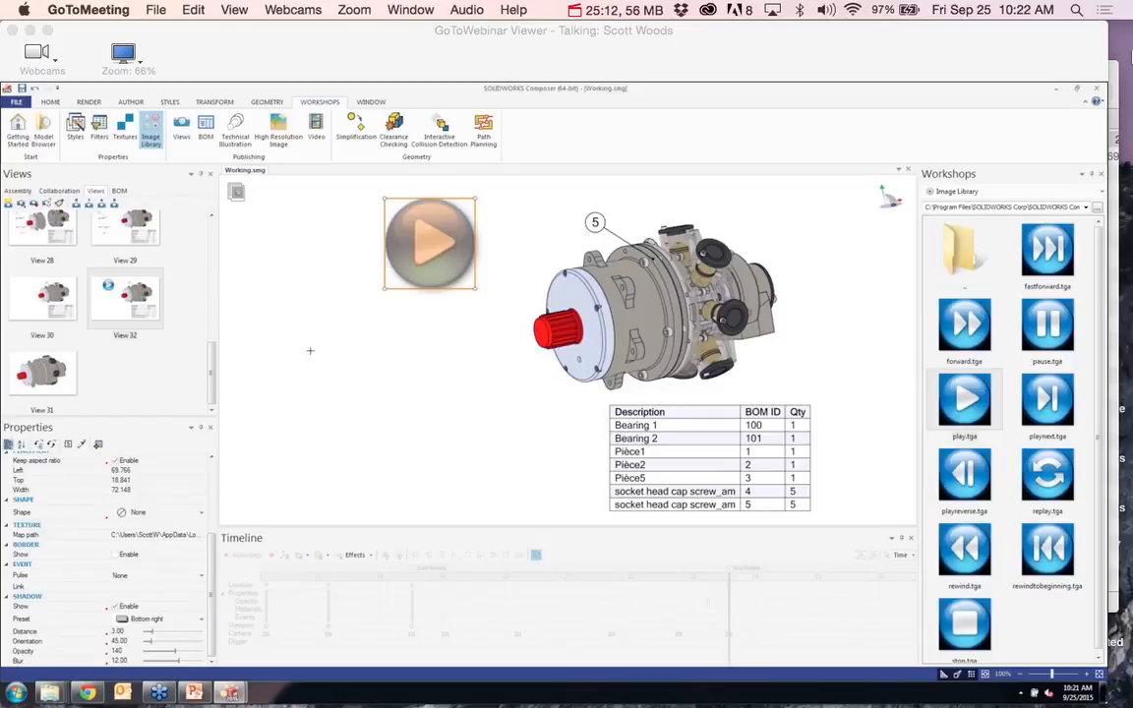
left_click(199, 586)
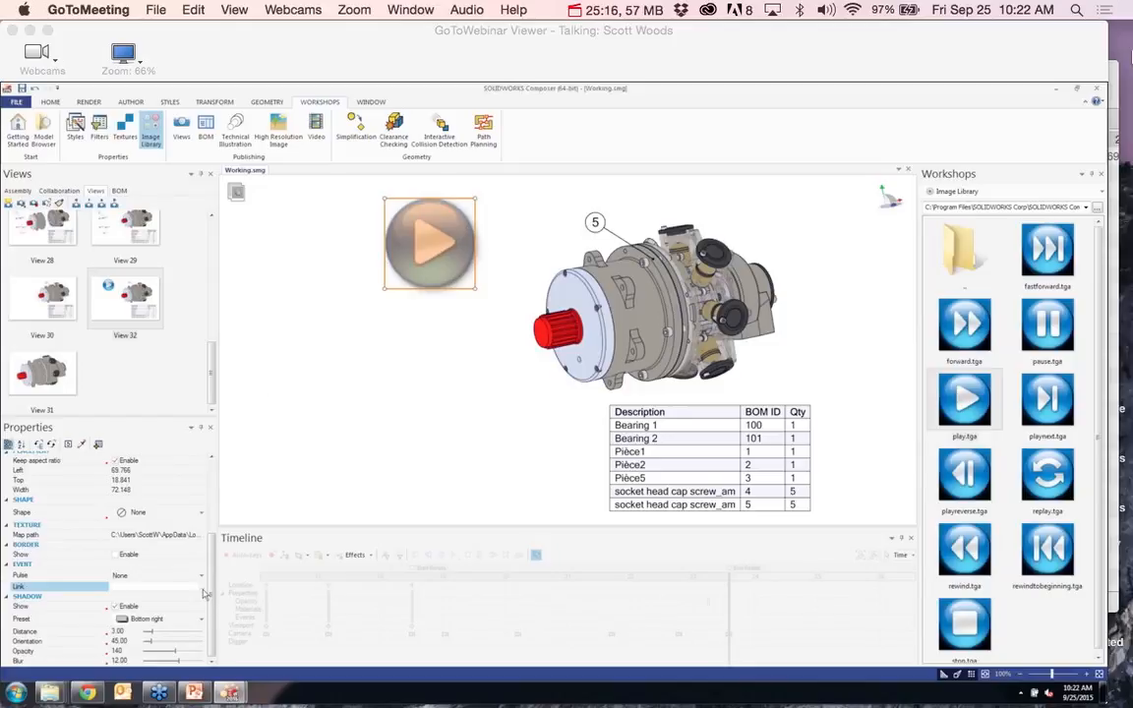
left_click(206, 589)
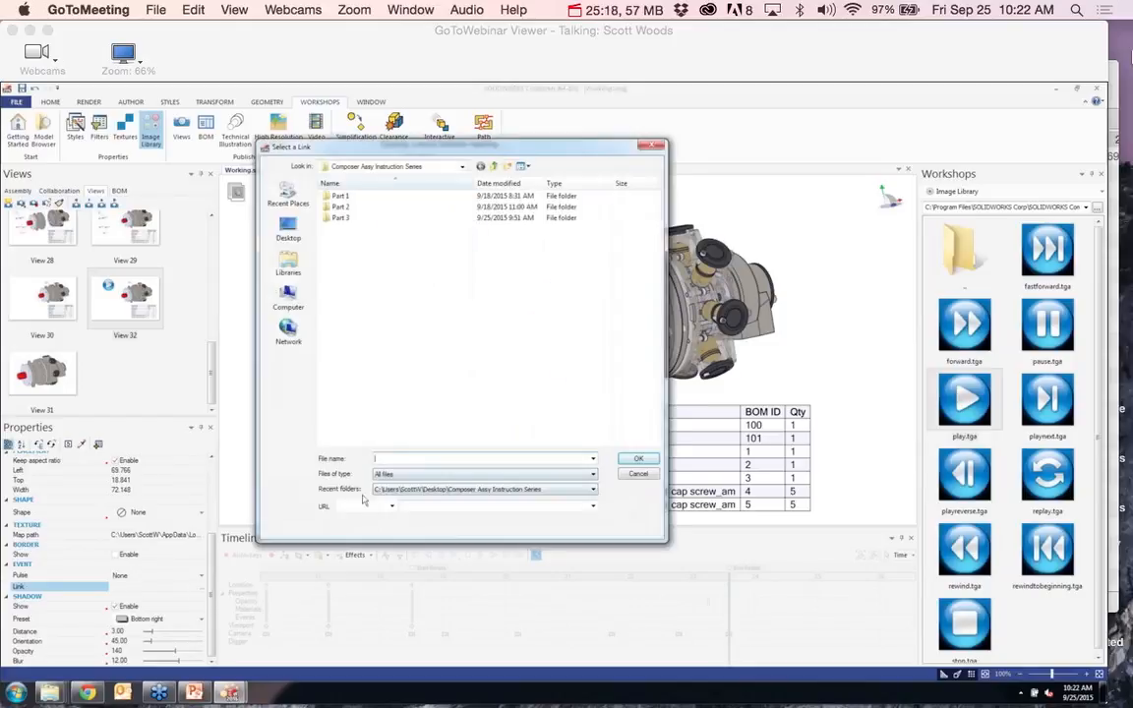
left_click(391, 505)
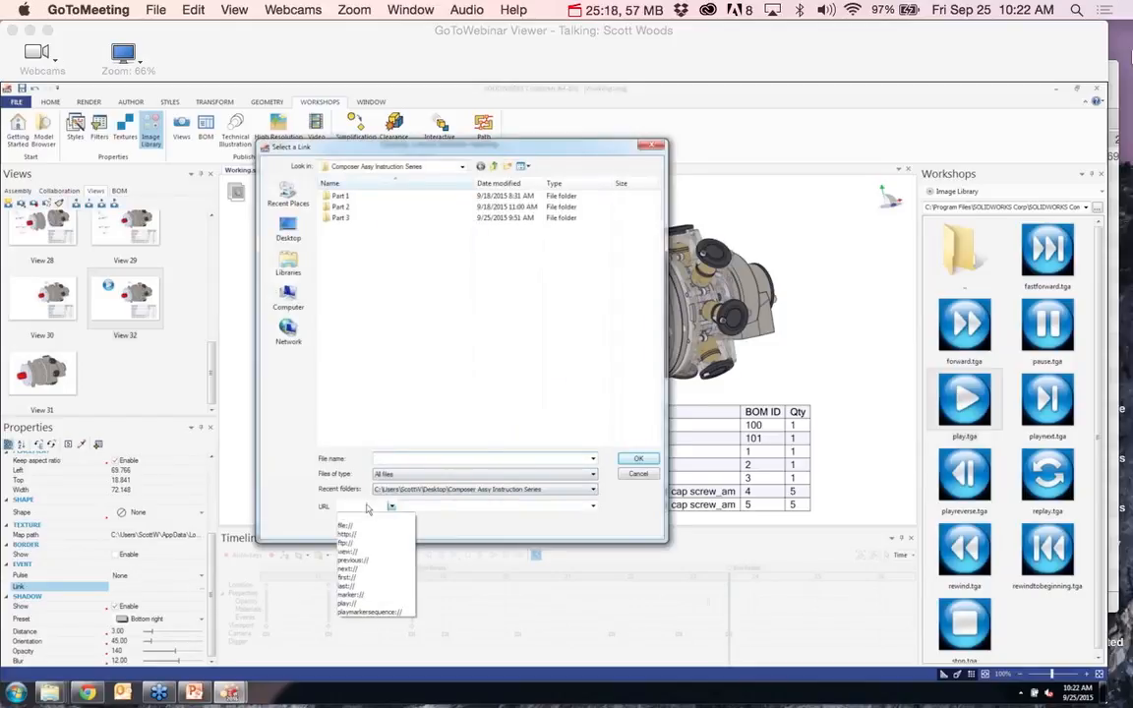
left_click(372, 611)
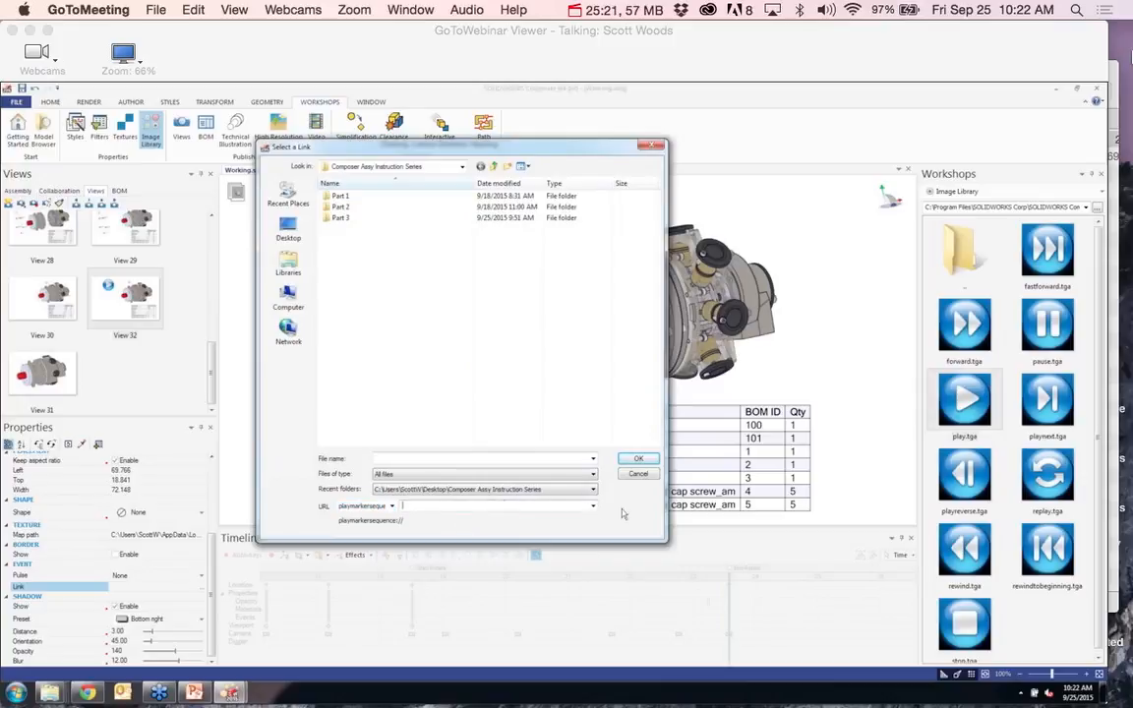
left_click(593, 506)
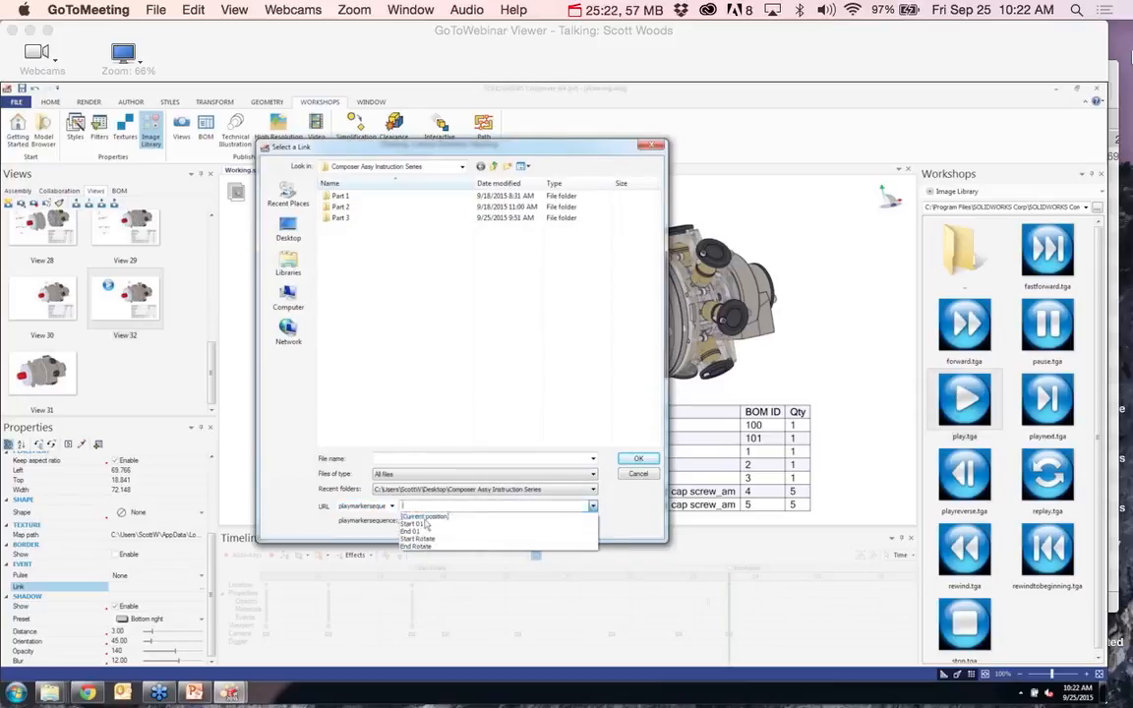
left_click(430, 540)
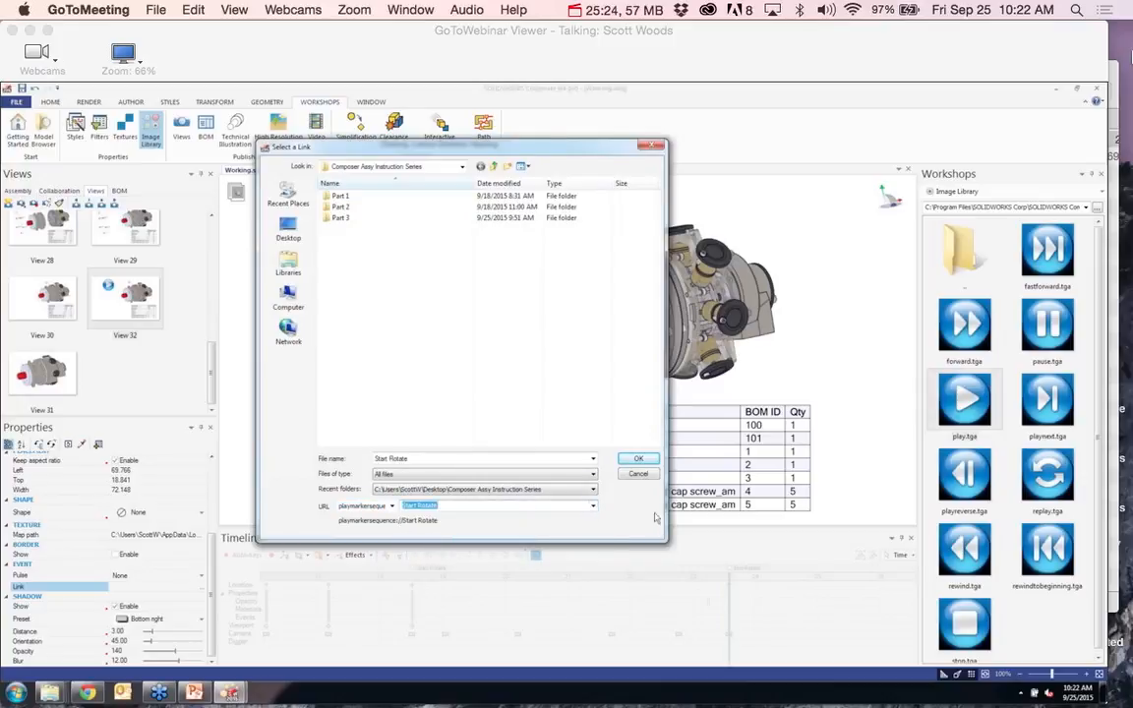
left_click(639, 460)
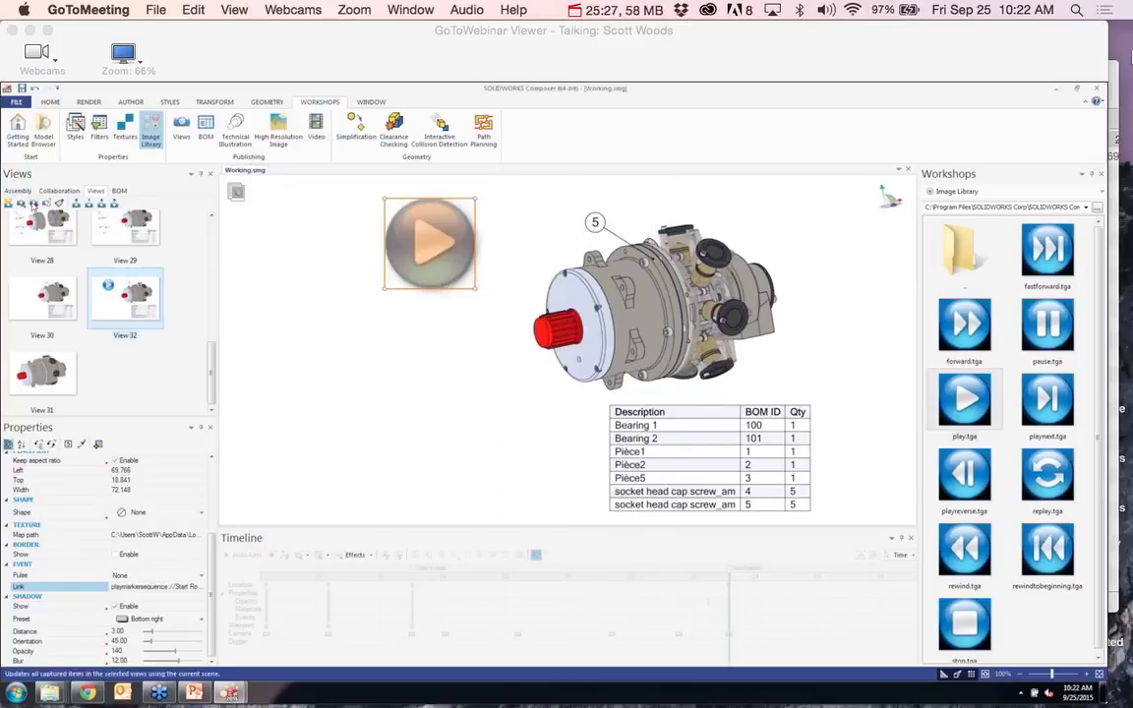
left_click(33, 202)
left_click(132, 313)
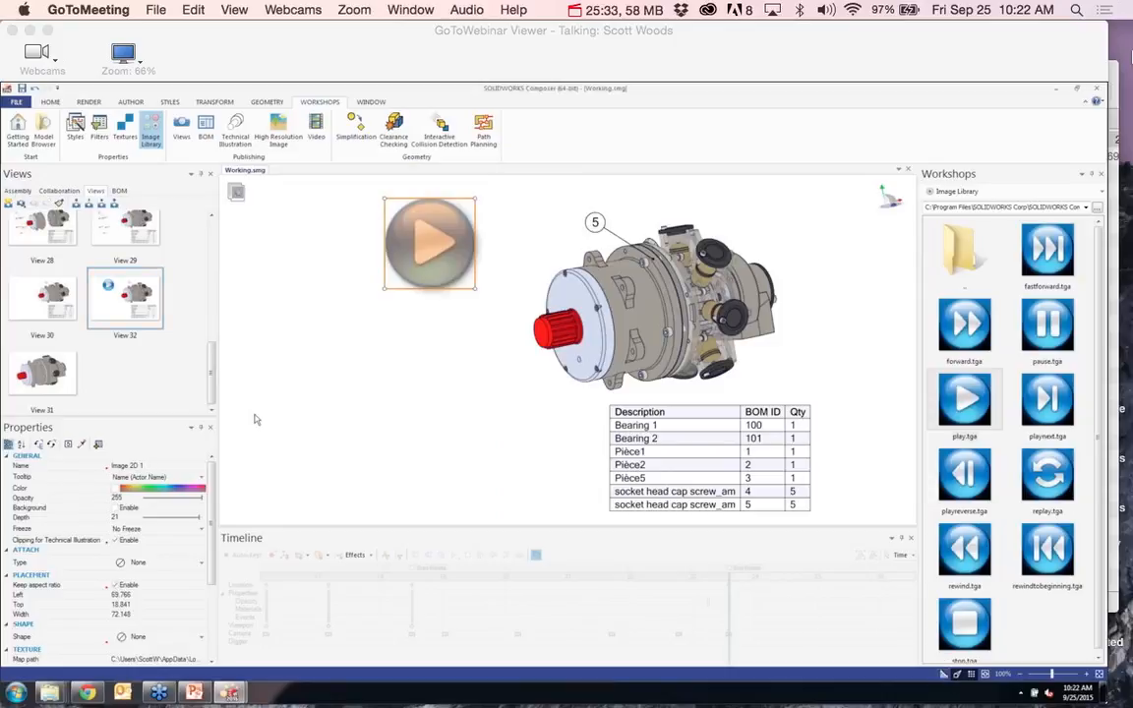
Go through saved Views 28, 29, 30 and 32 and test the play image's link to the rotation sequence
double_click(52, 222)
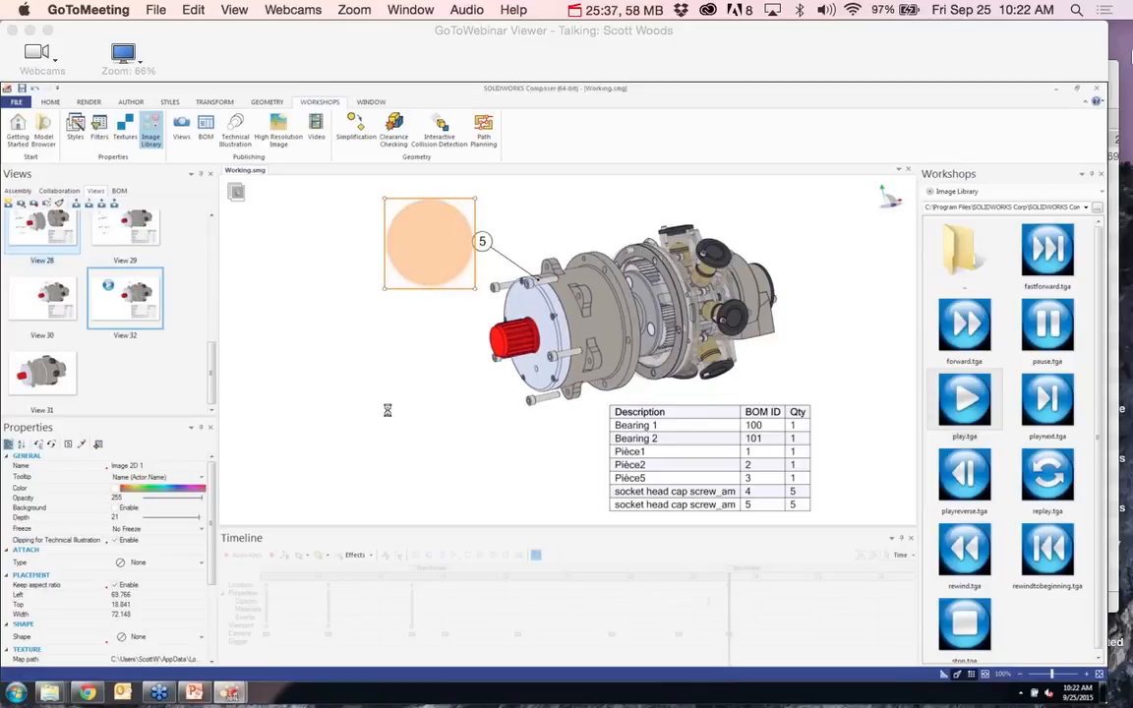
double_click(124, 226)
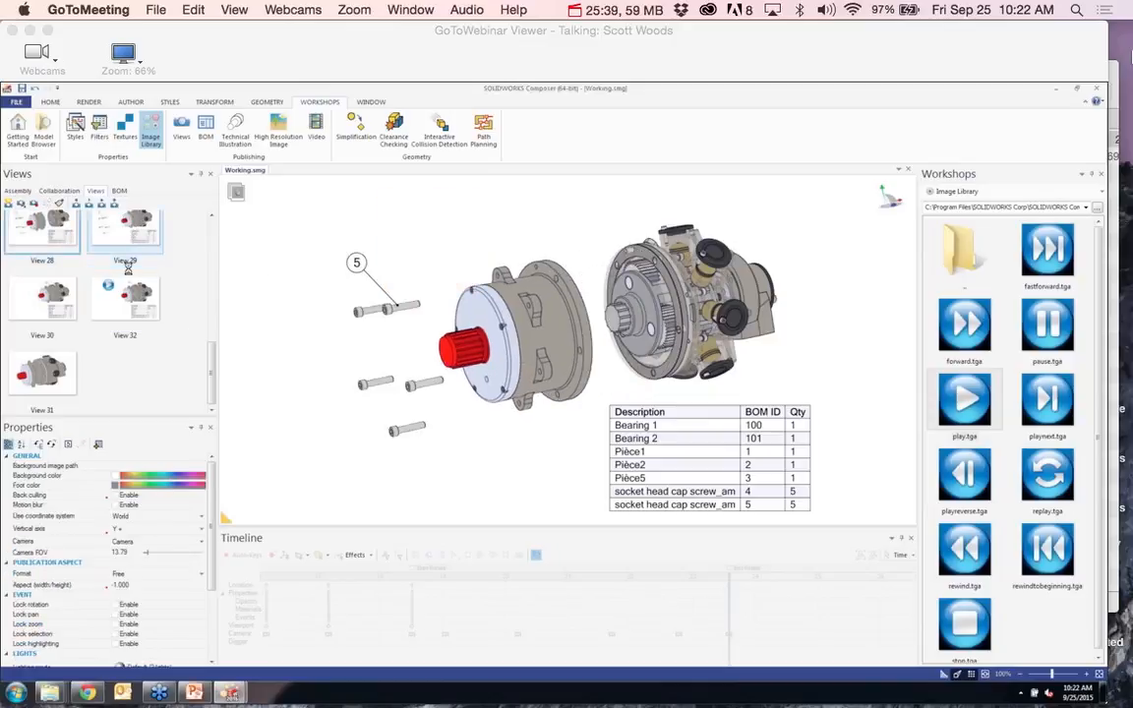
double_click(55, 303)
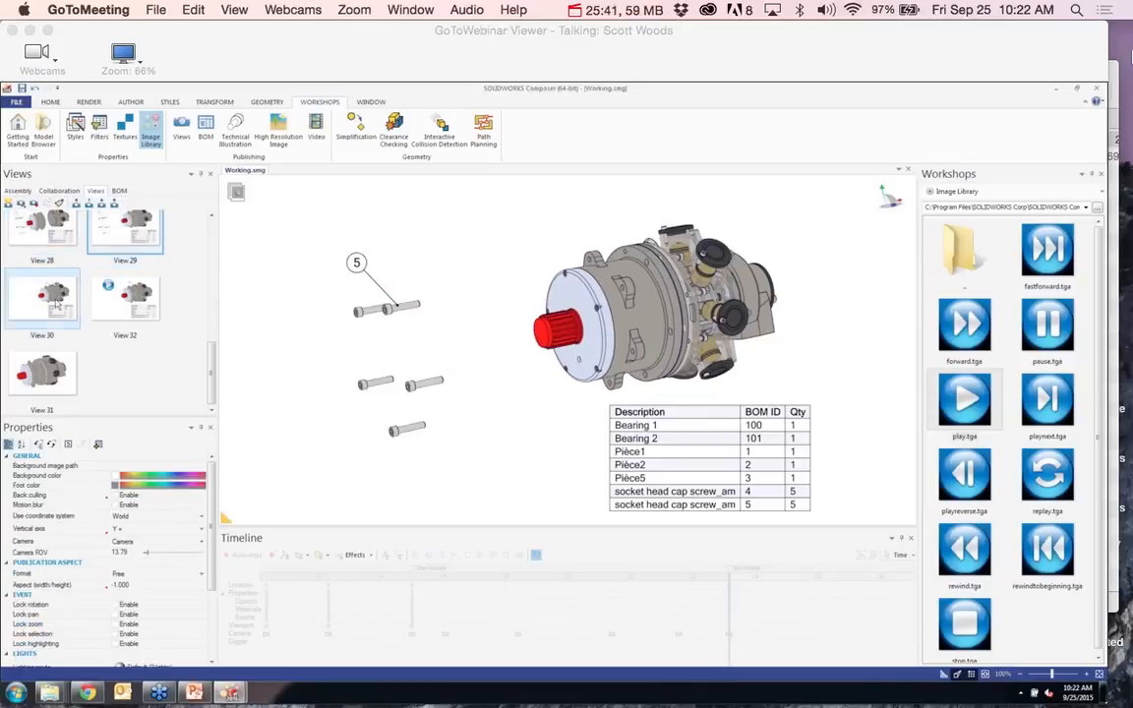
double_click(110, 277)
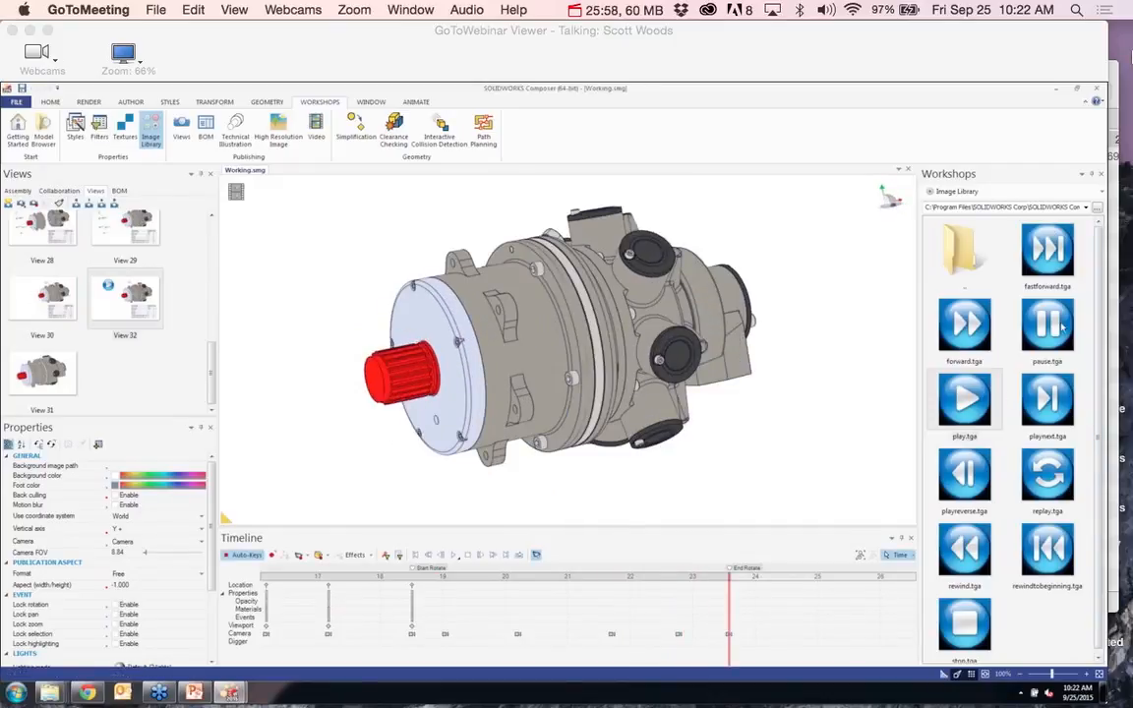
Place the stop.tga library image above and beside the engine at the End Rotate marker and select it
left_click_drag(1062, 330, 1004, 376)
left_click_drag(964, 623, 320, 243)
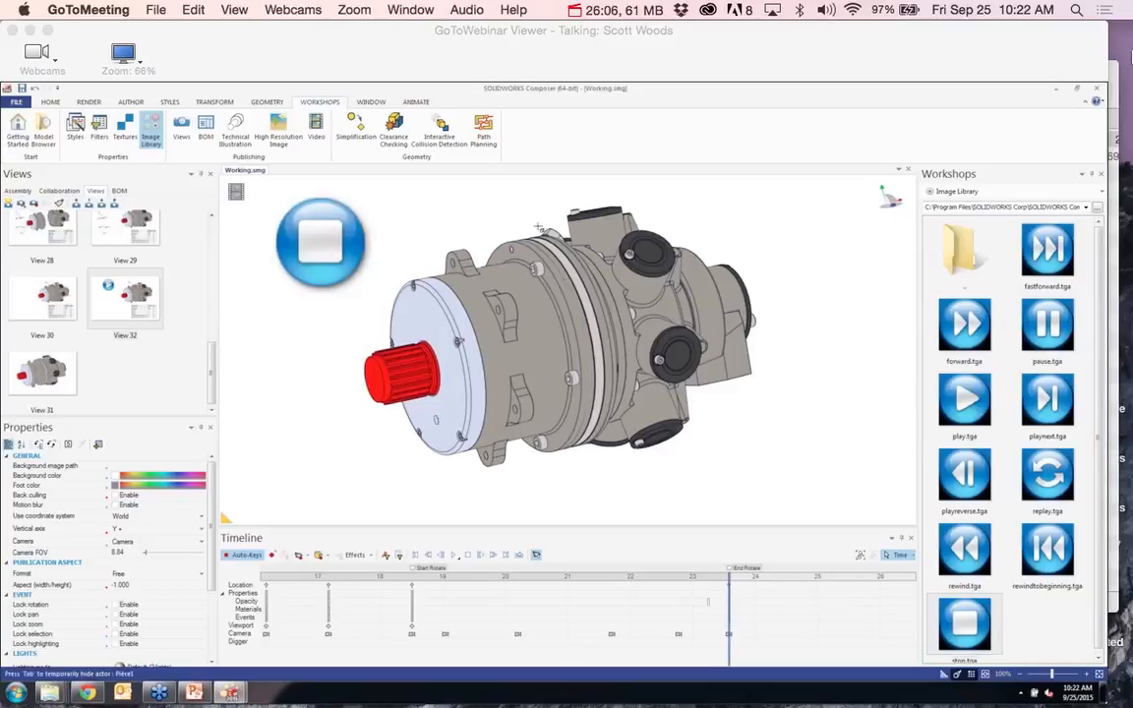
left_click(310, 238)
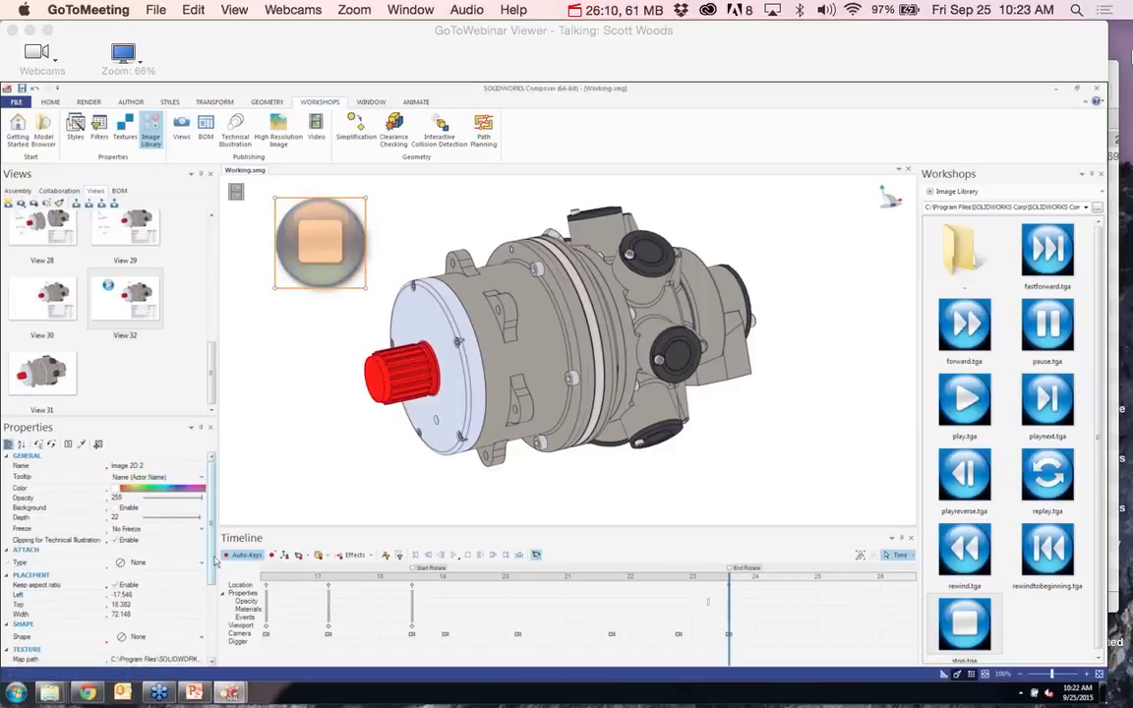
Link the stop image to saved View 31 with a view:// link
scroll(214, 575, "down", 2)
left_click_drag(214, 576, 213, 649)
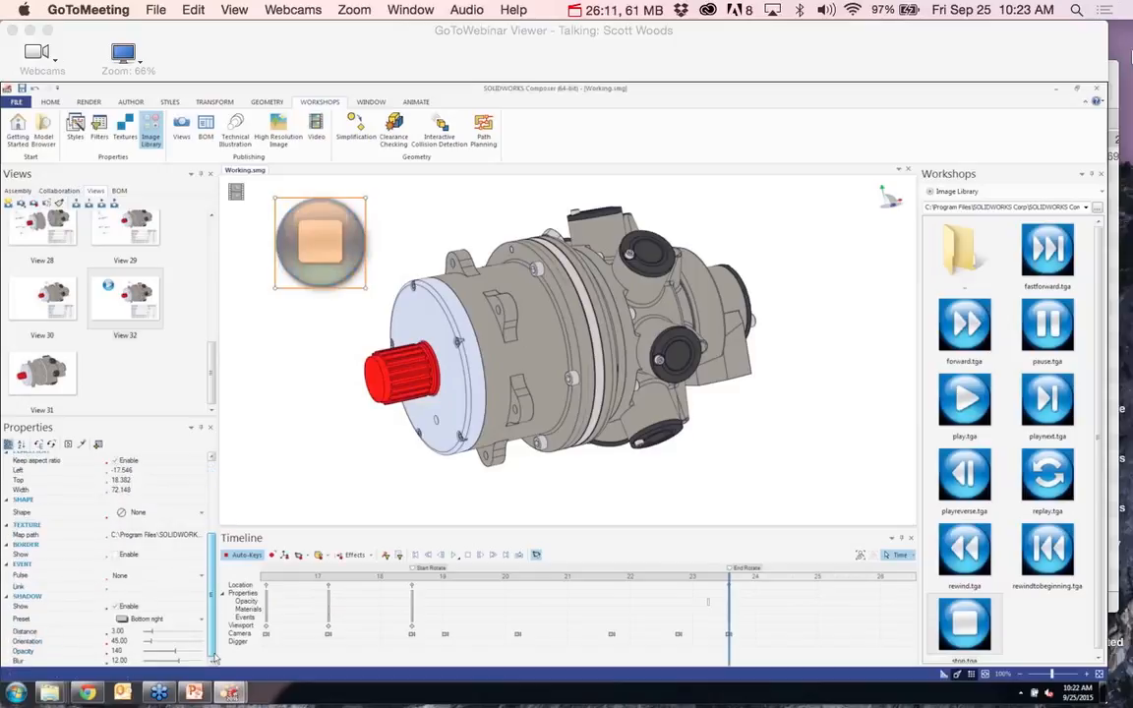
left_click(164, 586)
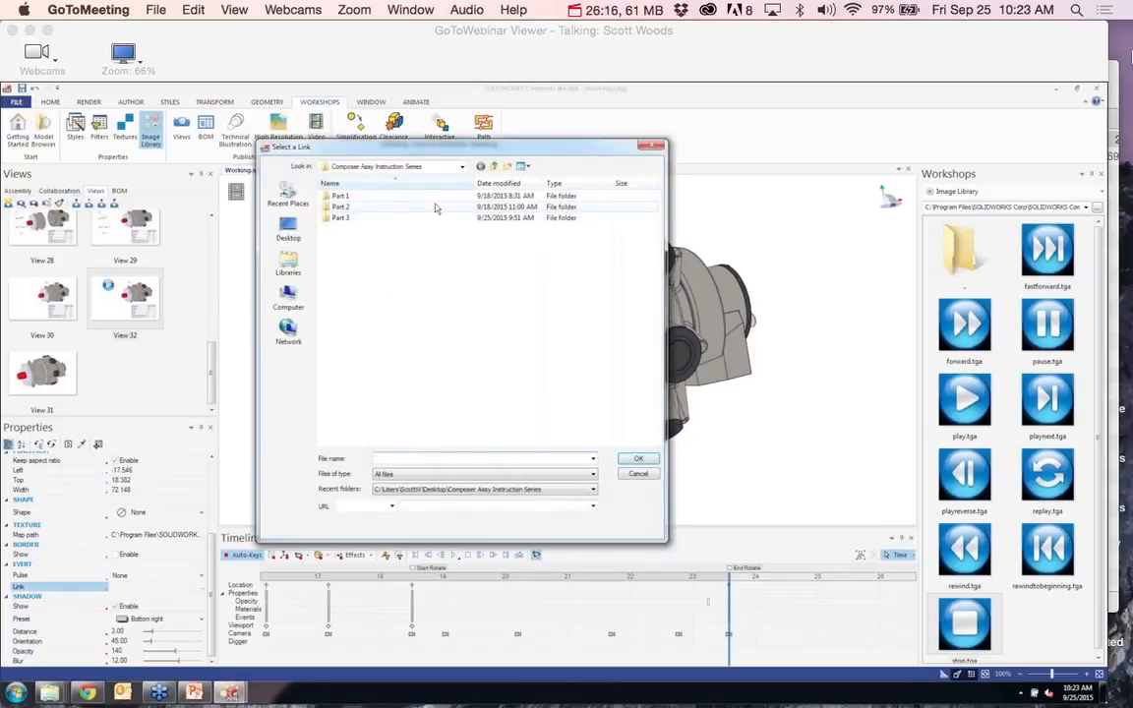
left_click(378, 507)
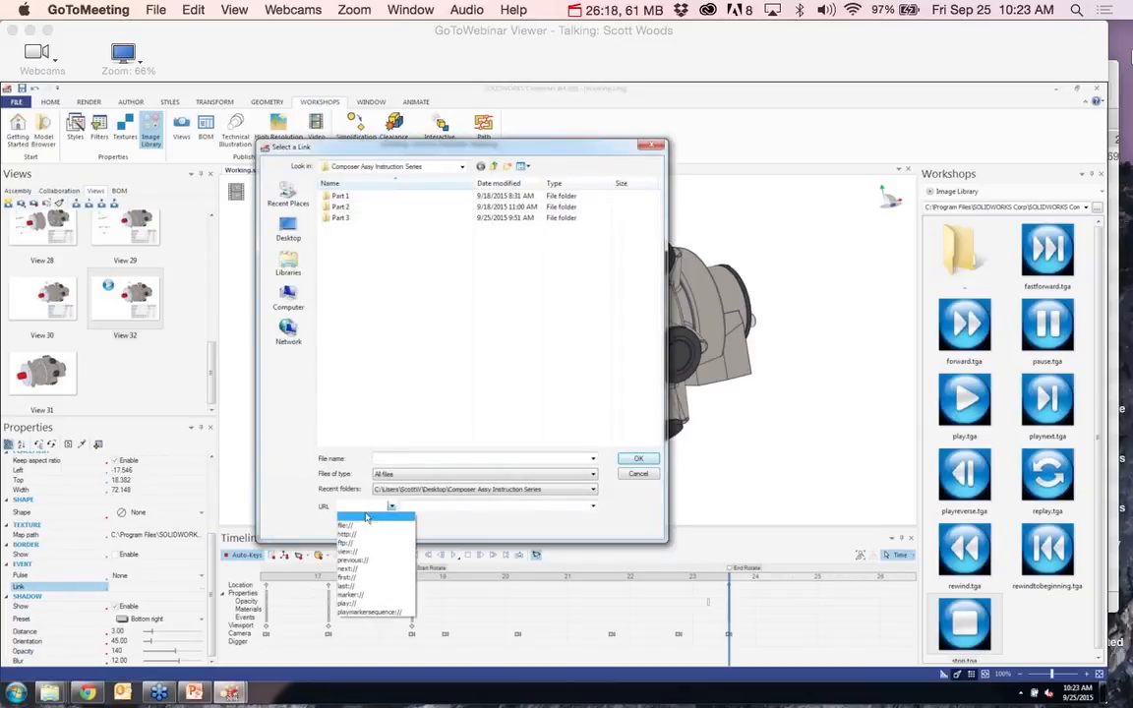
left_click(352, 551)
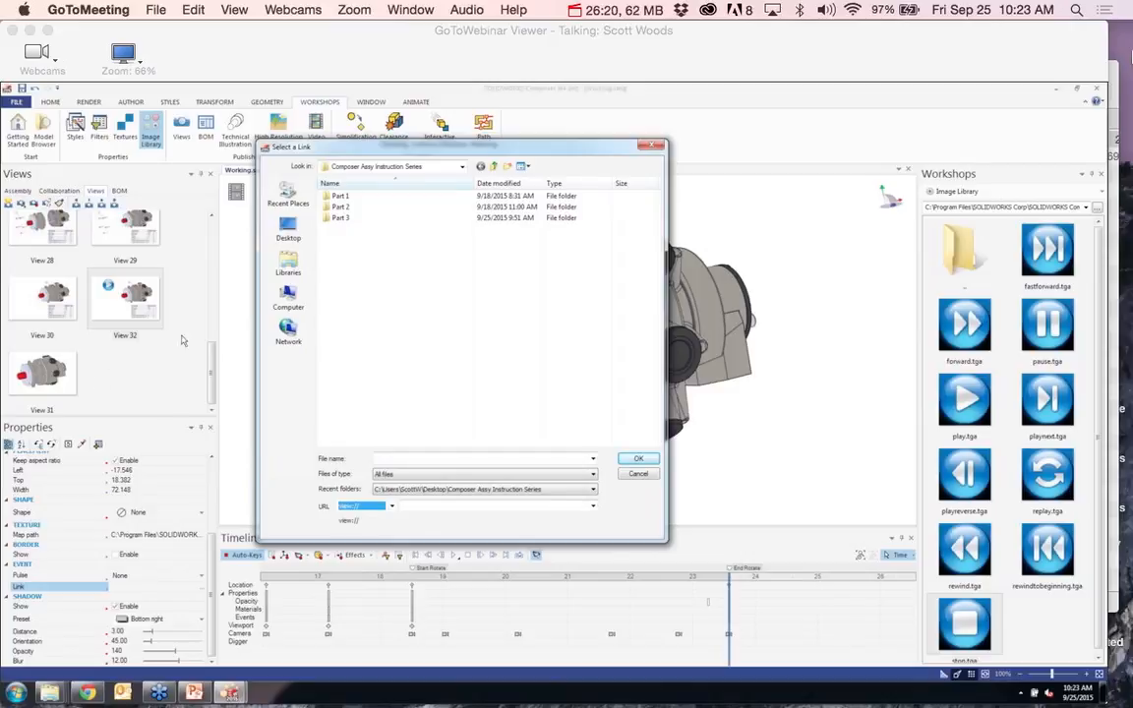
left_click(500, 507)
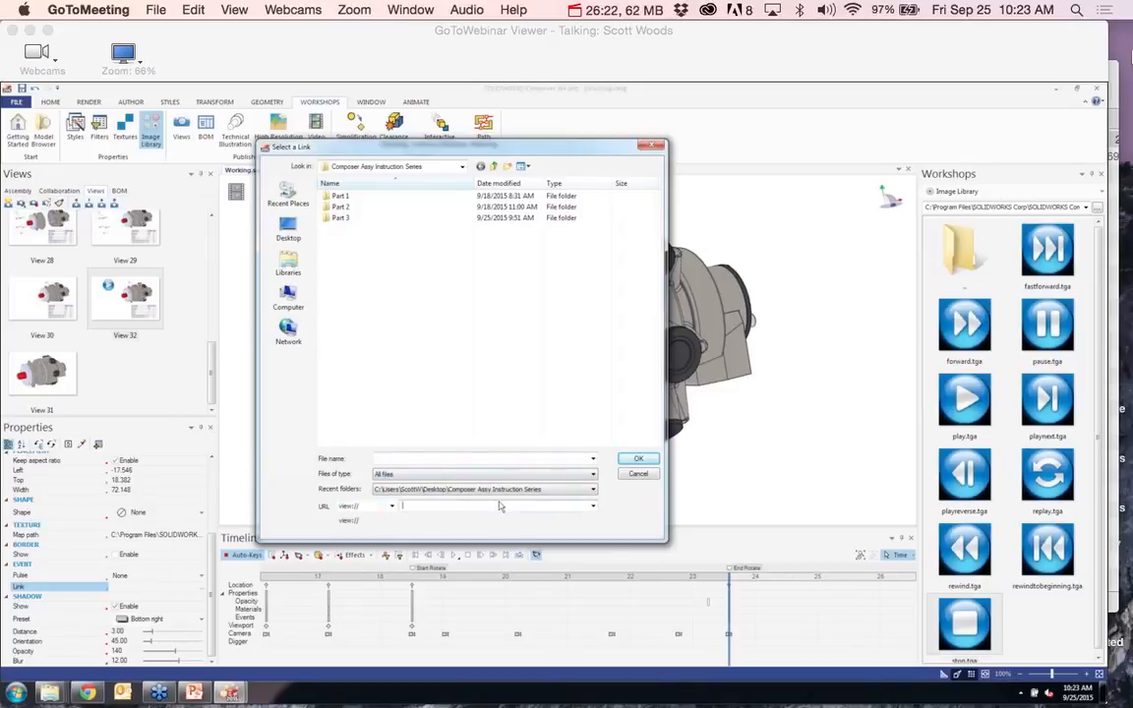
left_click(593, 505)
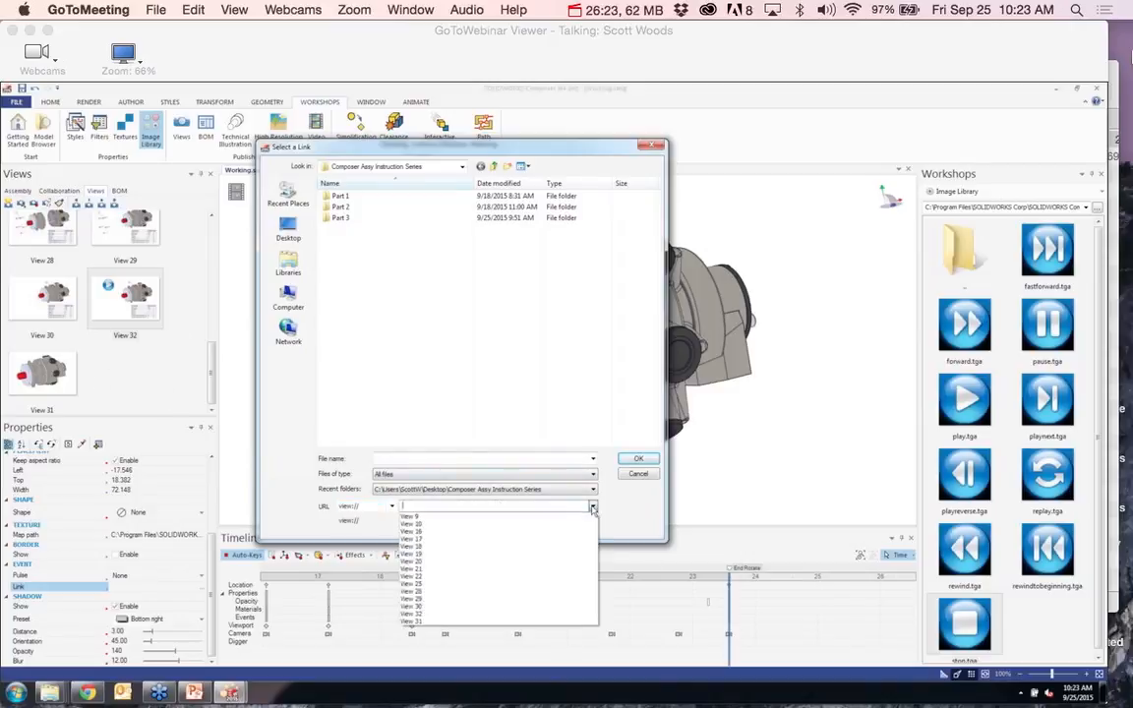
left_click(429, 618)
left_click(638, 459)
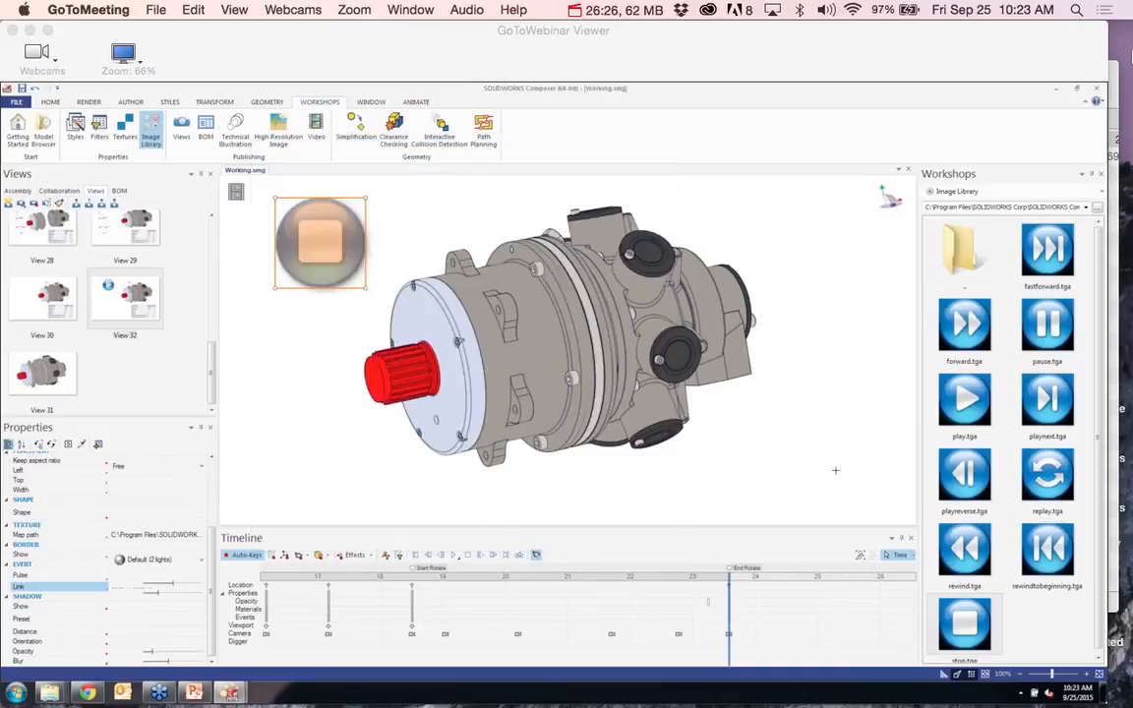
Restore View 32 and try to hide the grey circle panel from its scene
left_click(835, 470)
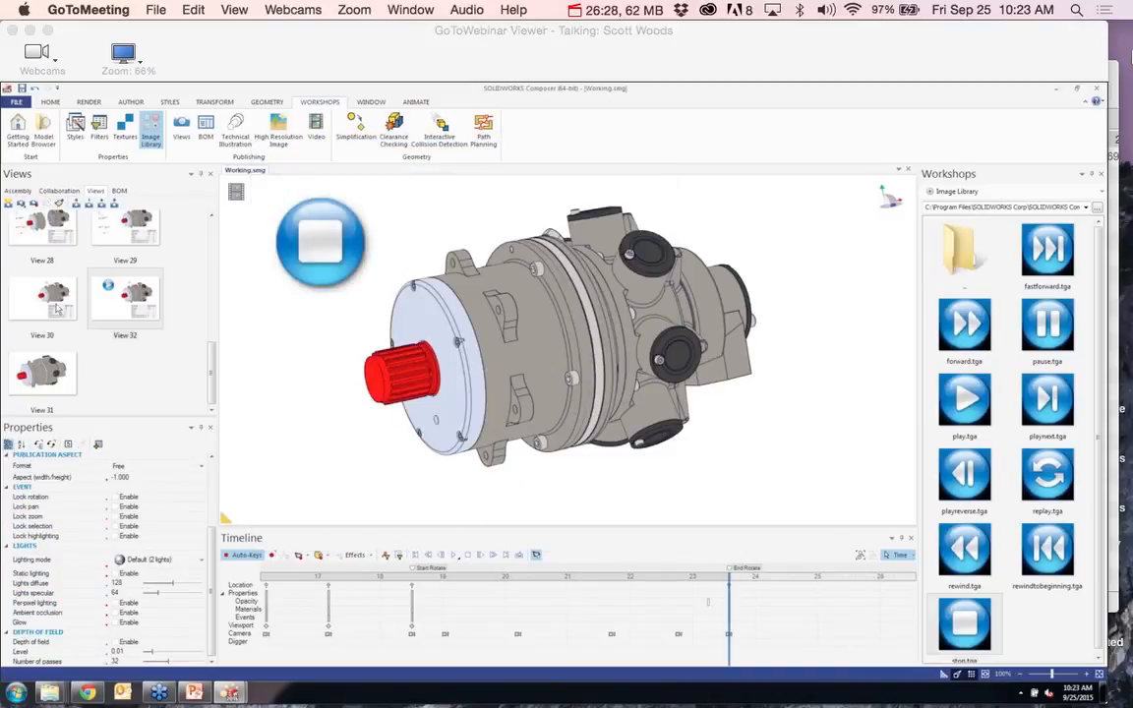
left_click(122, 304)
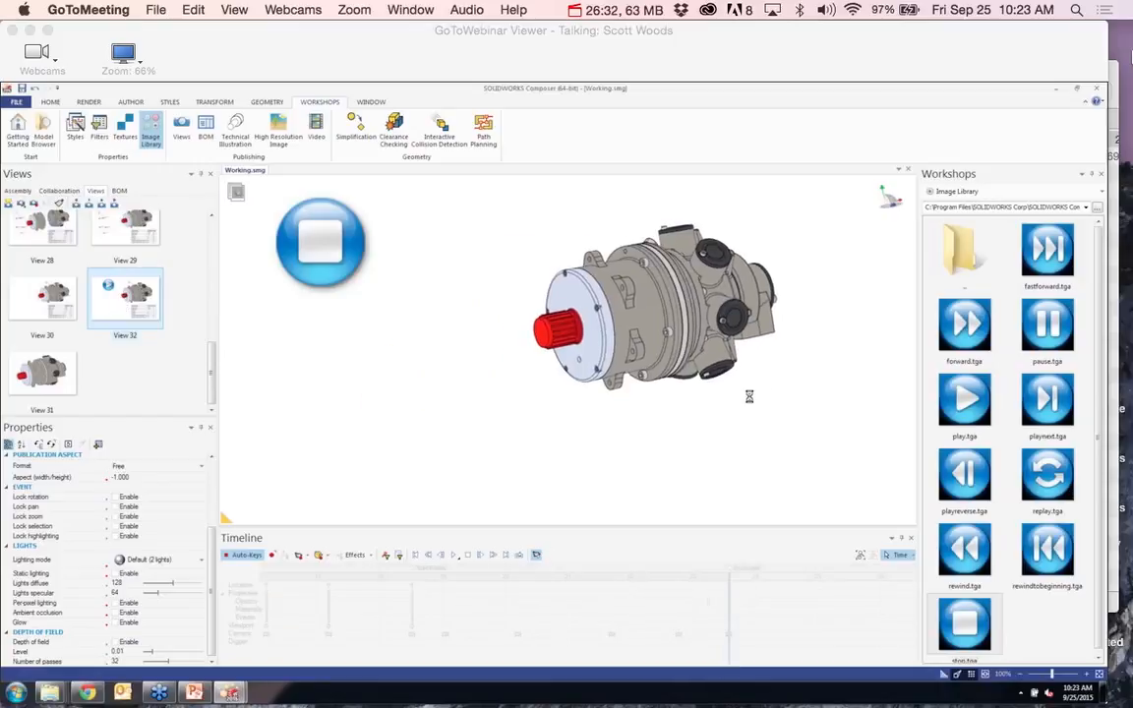
left_click(54, 192)
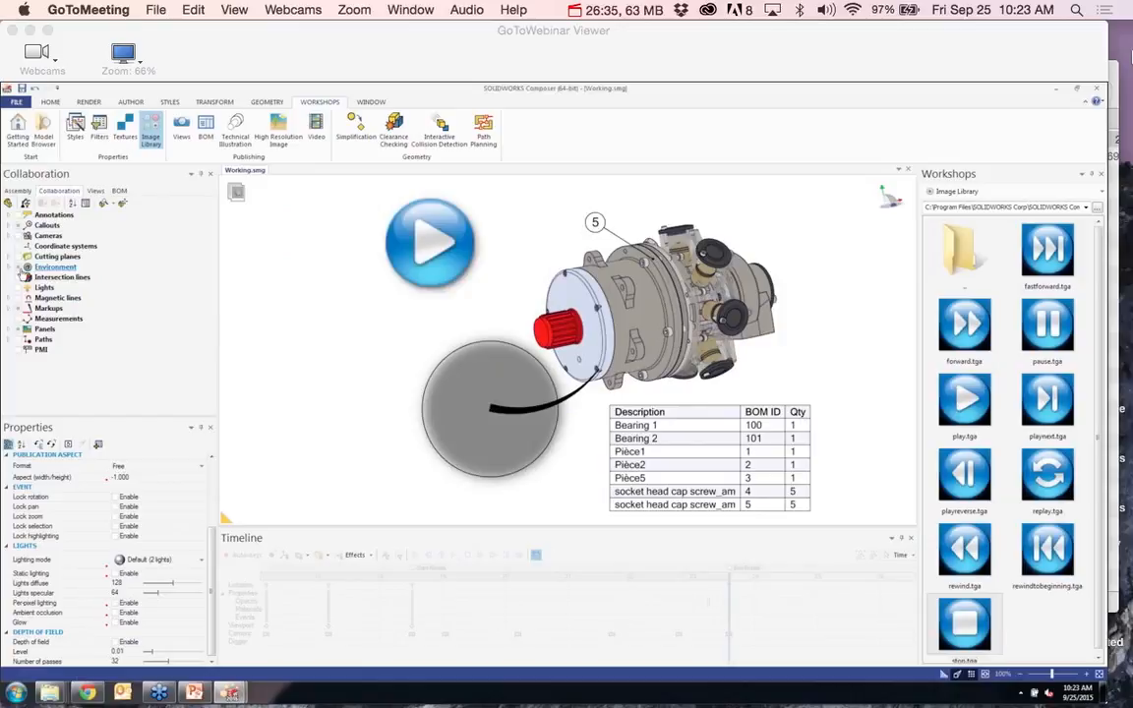
left_click(19, 267)
left_click(17, 328)
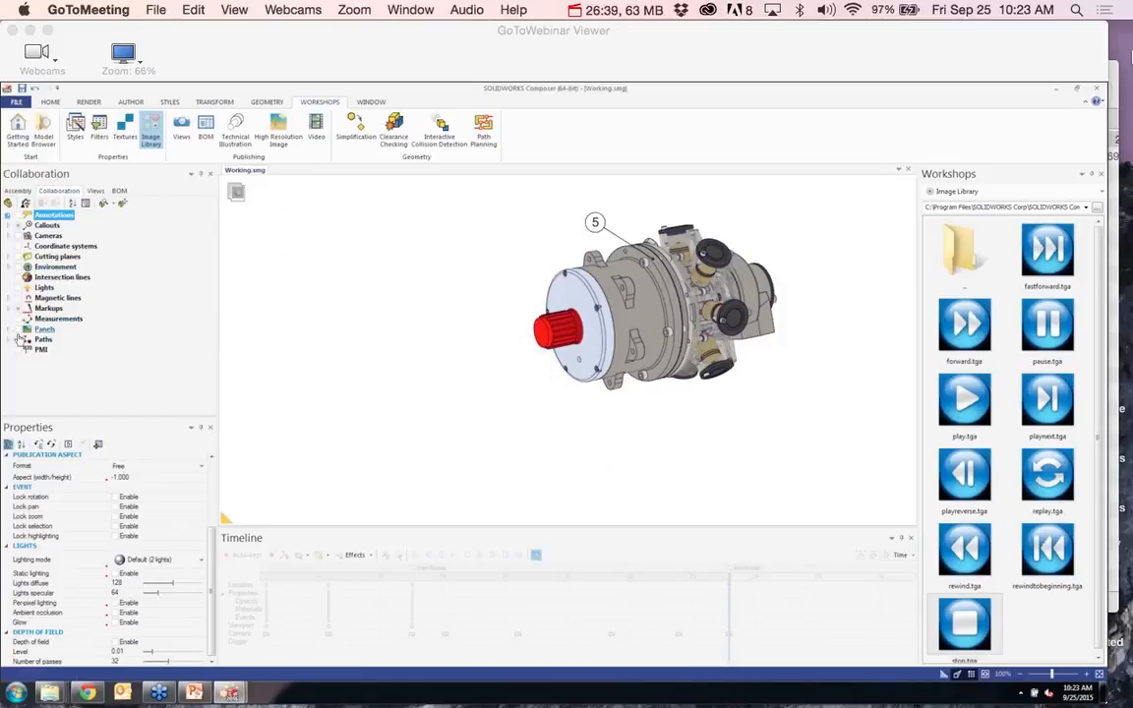
left_click(95, 190)
left_click(125, 295)
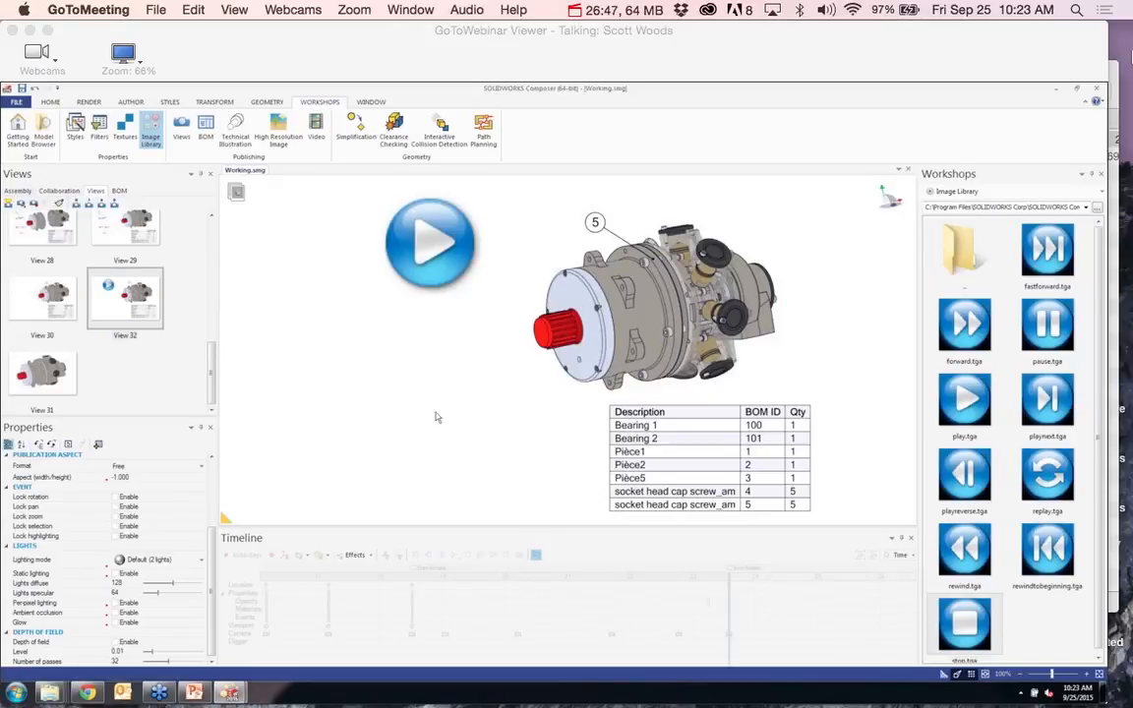
Test the play image's link to the rotation sequence and the stop image's link to the saved view
left_click(389, 216)
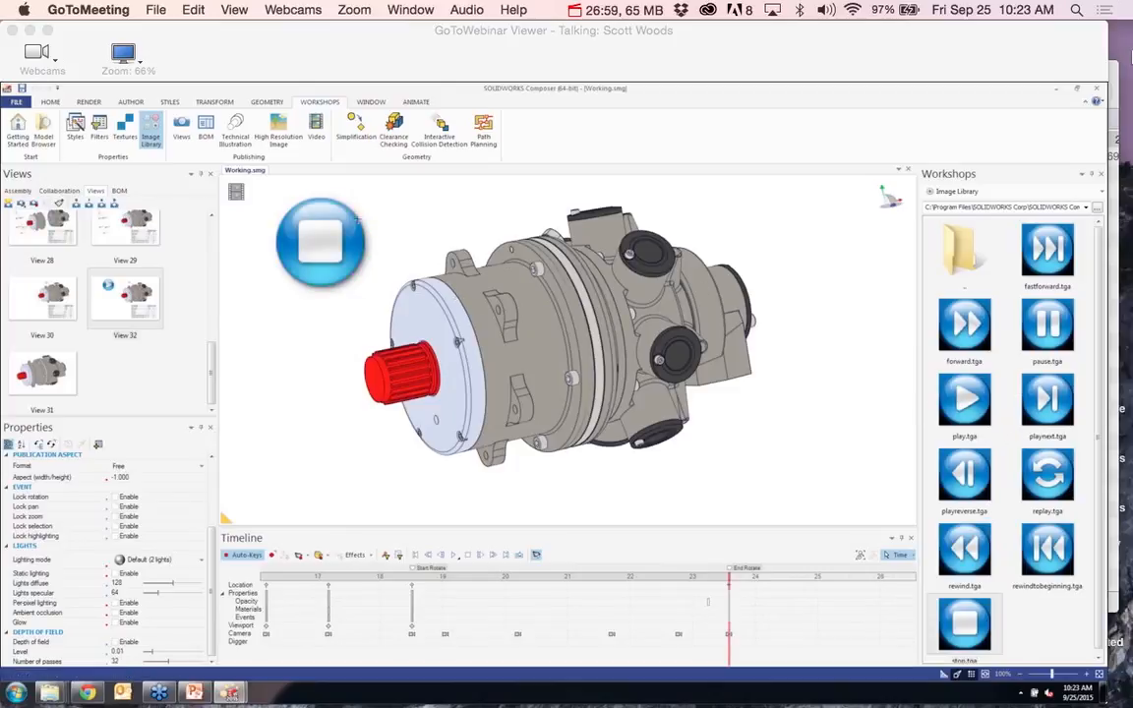
left_click(341, 236)
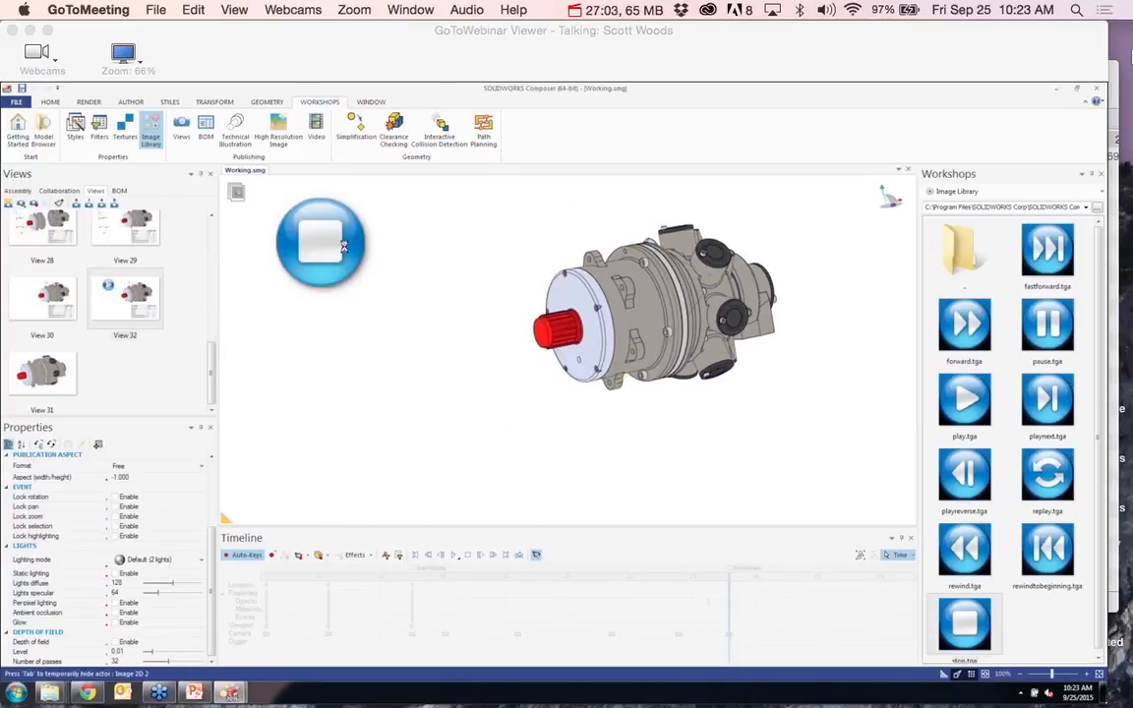
Delete the visible Vector Image 2D 1 panel, the grey circle beside the engine, from the collaboration actors
left_click(59, 191)
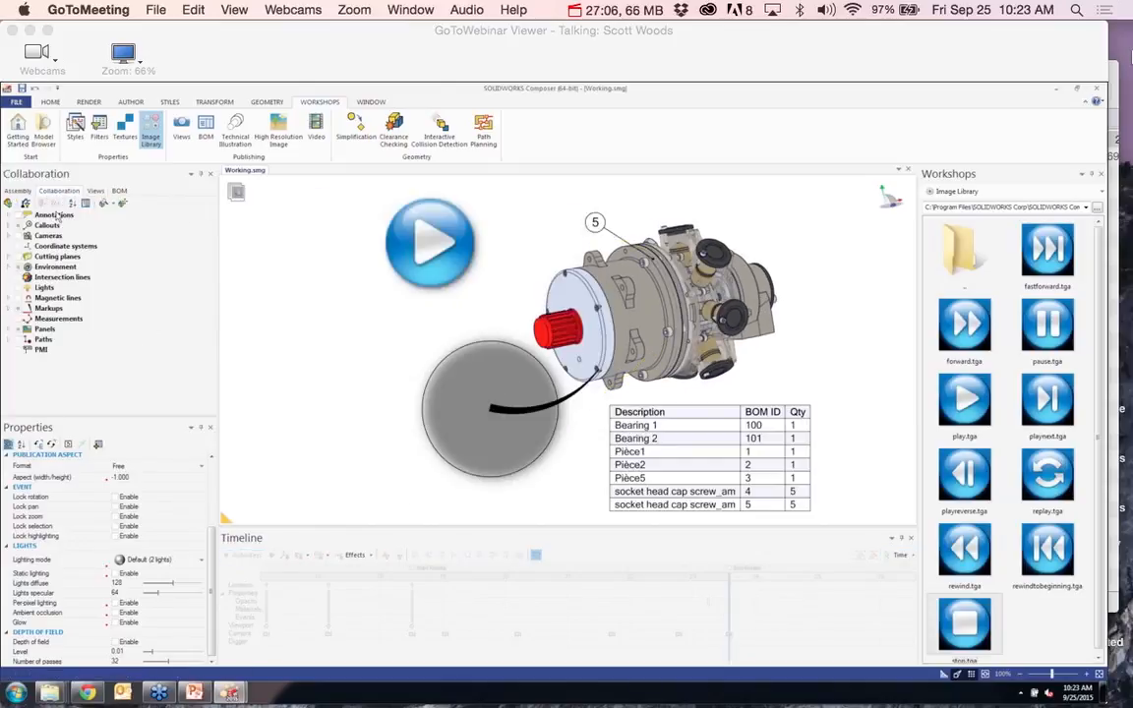
double_click(49, 329)
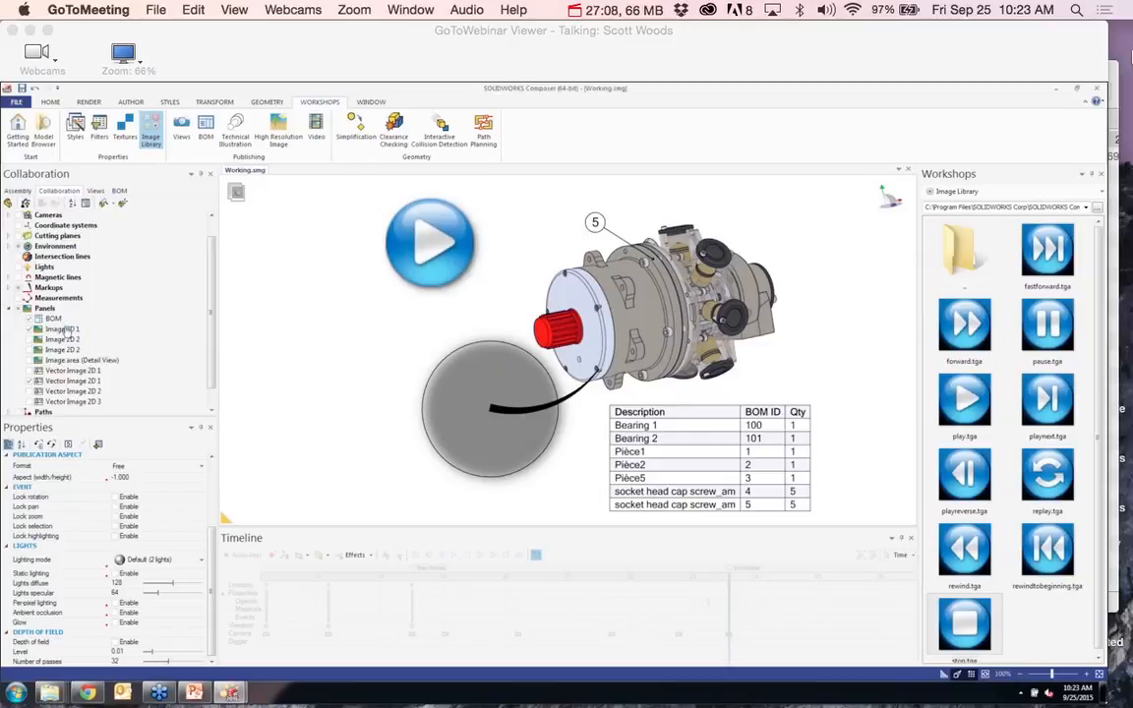
left_click(58, 382)
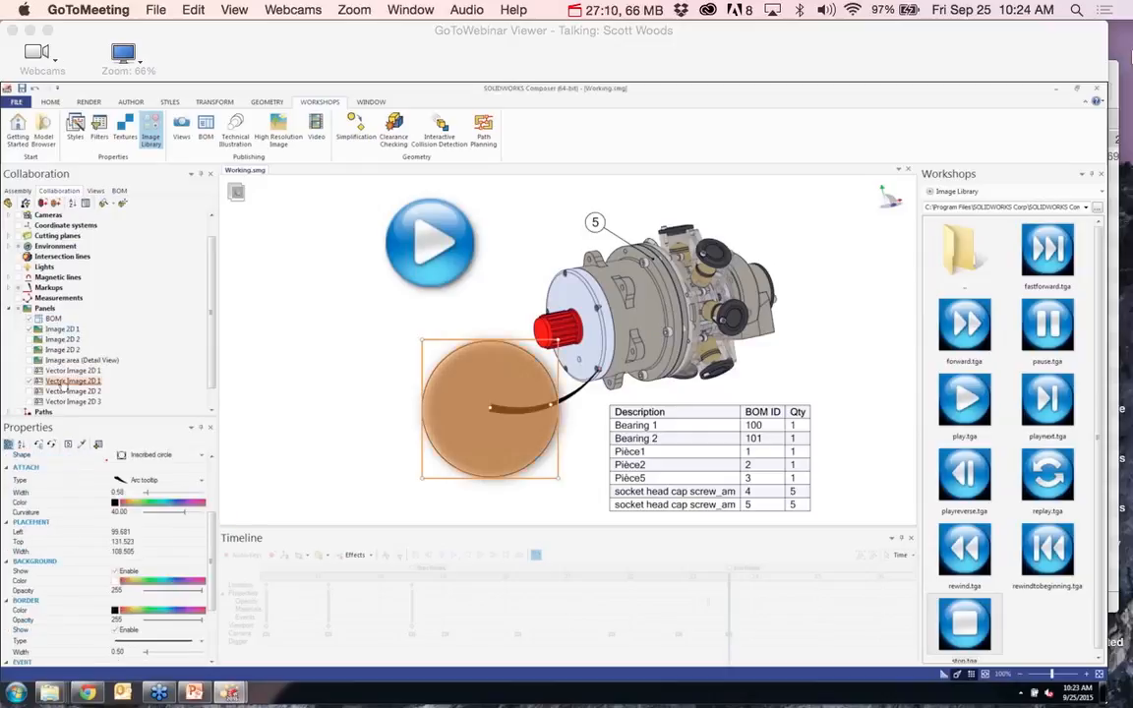
right_click(43, 380)
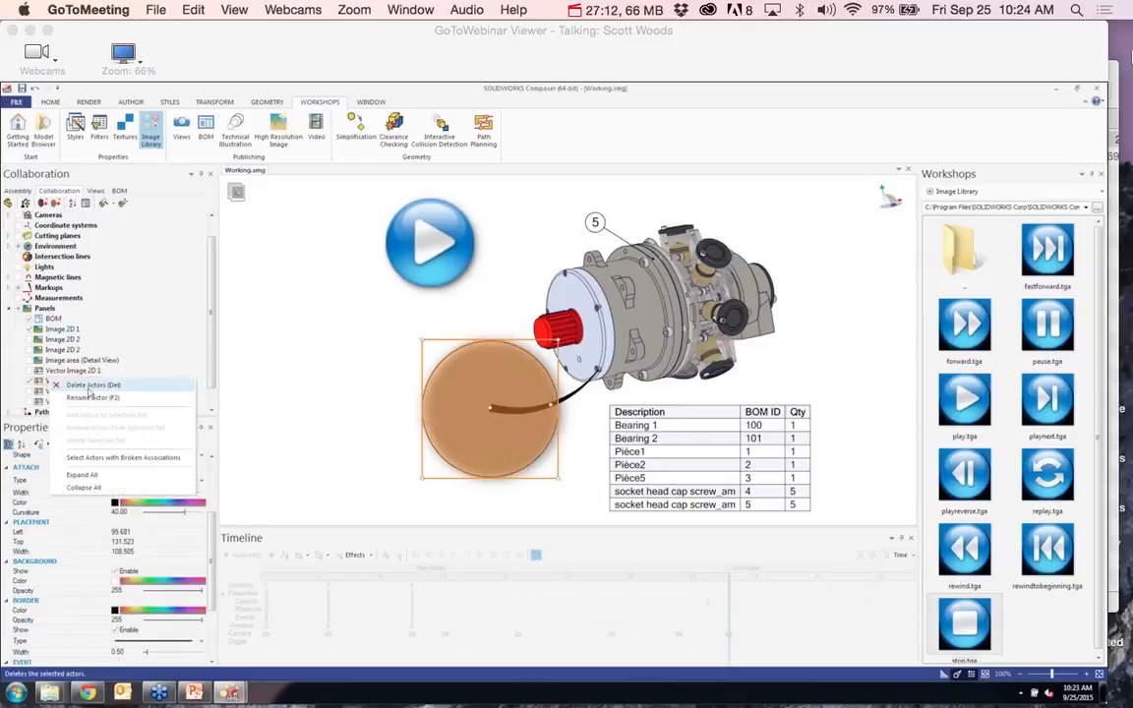
left_click(92, 389)
Update View 32 with the current scene and save the Working.smg file
left_click(95, 190)
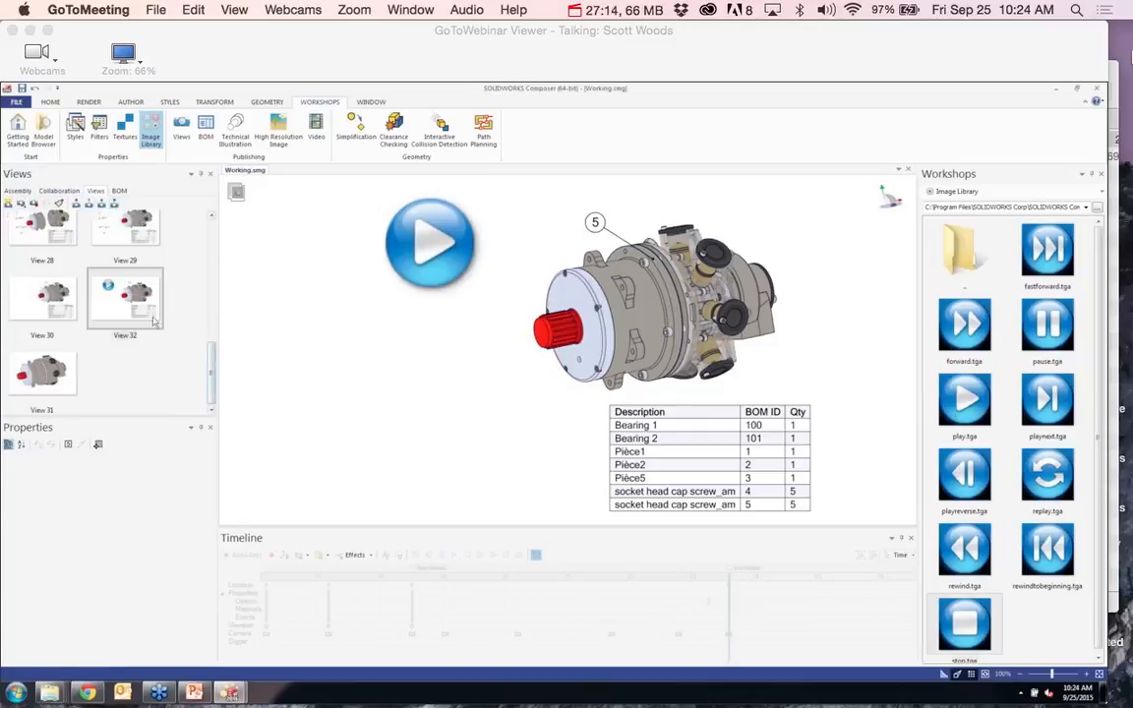
left_click(34, 203)
left_click(295, 398)
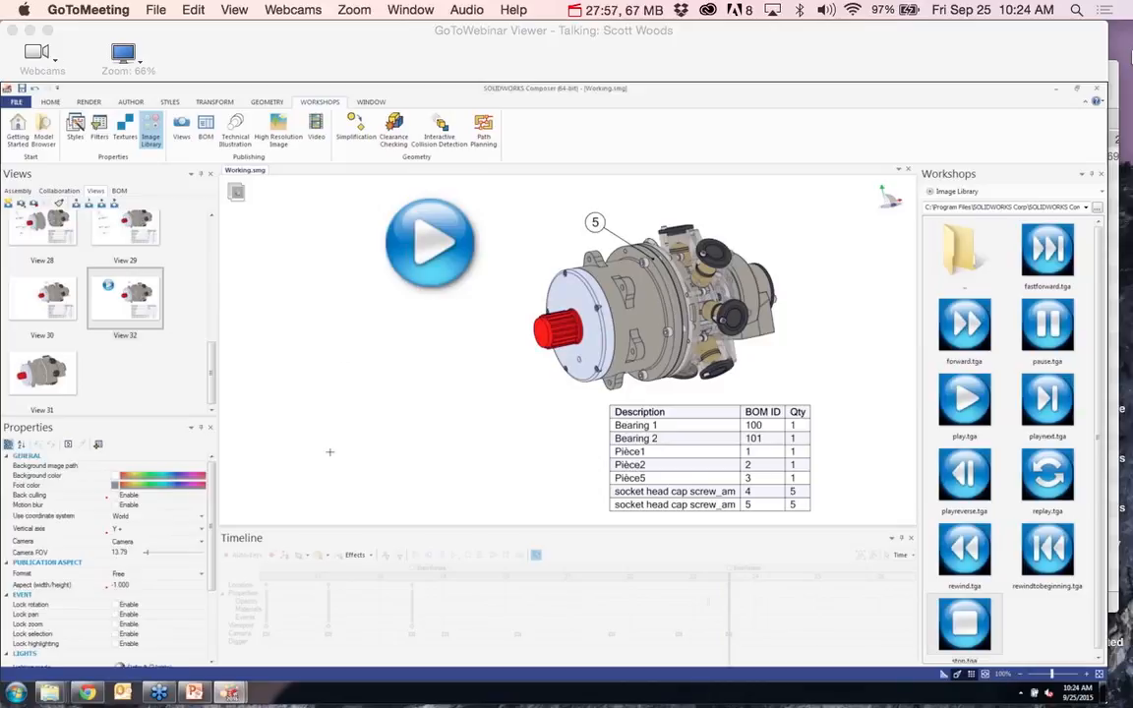
left_click(21, 89)
Open Working.smg from the Part 3 folder with SOLIDWORKS Composer Player Pro
left_click(1058, 90)
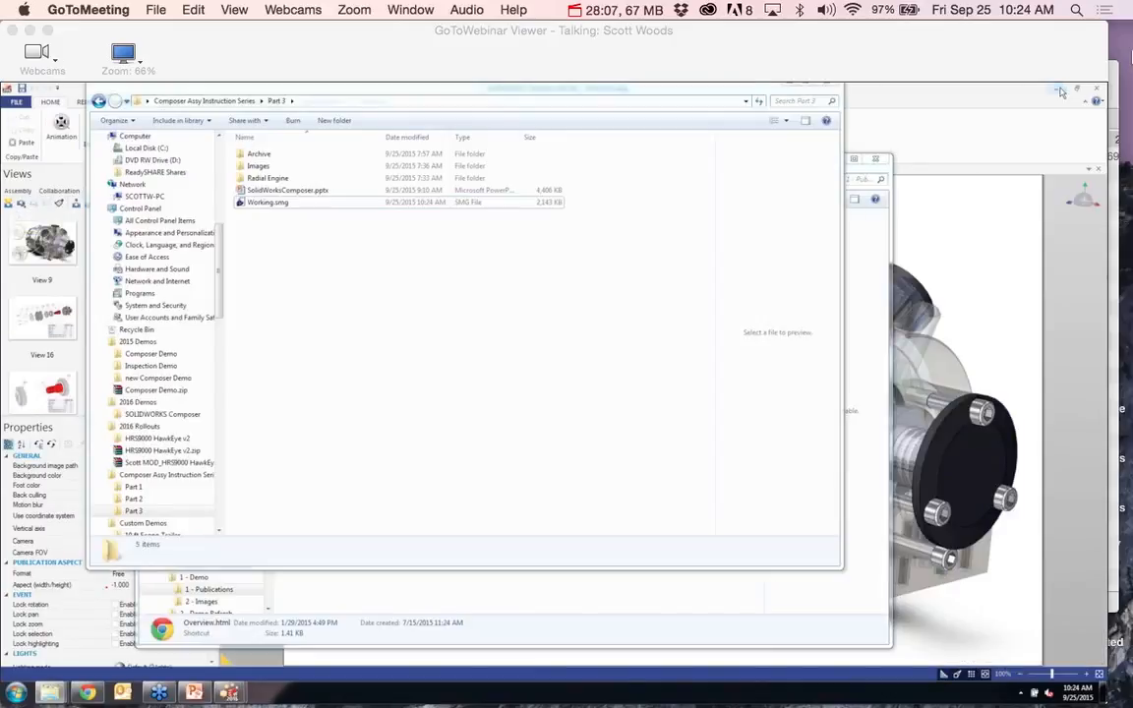
right_click(269, 203)
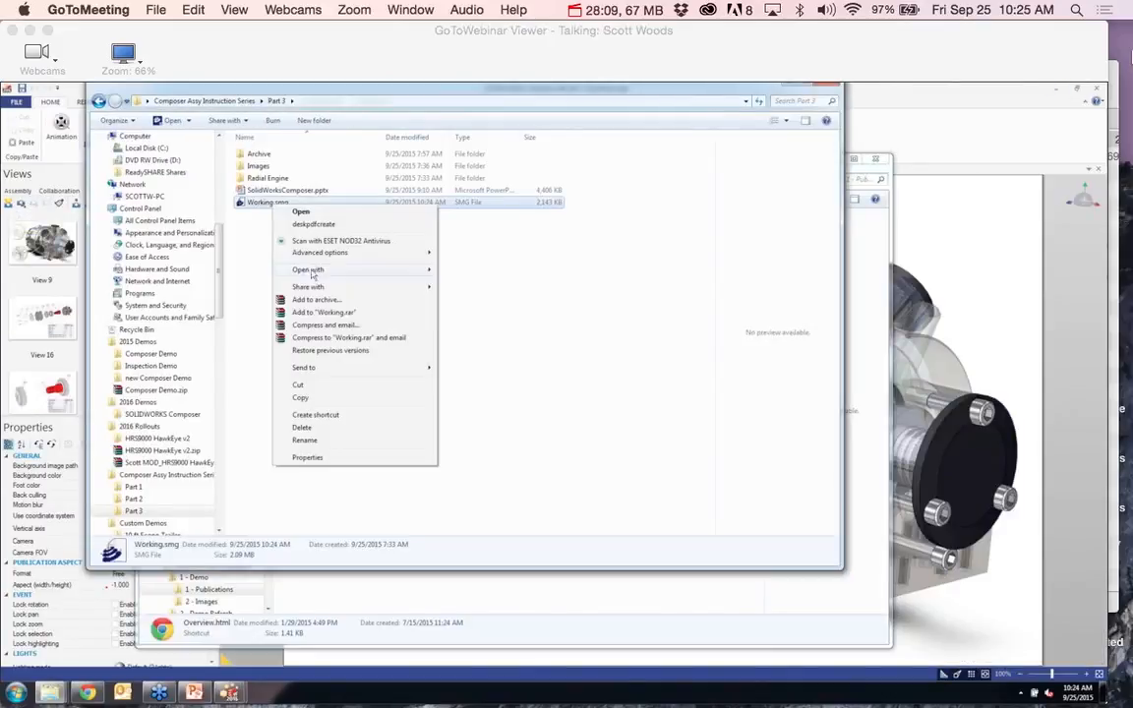
mouse_move(325, 270)
left_click(491, 283)
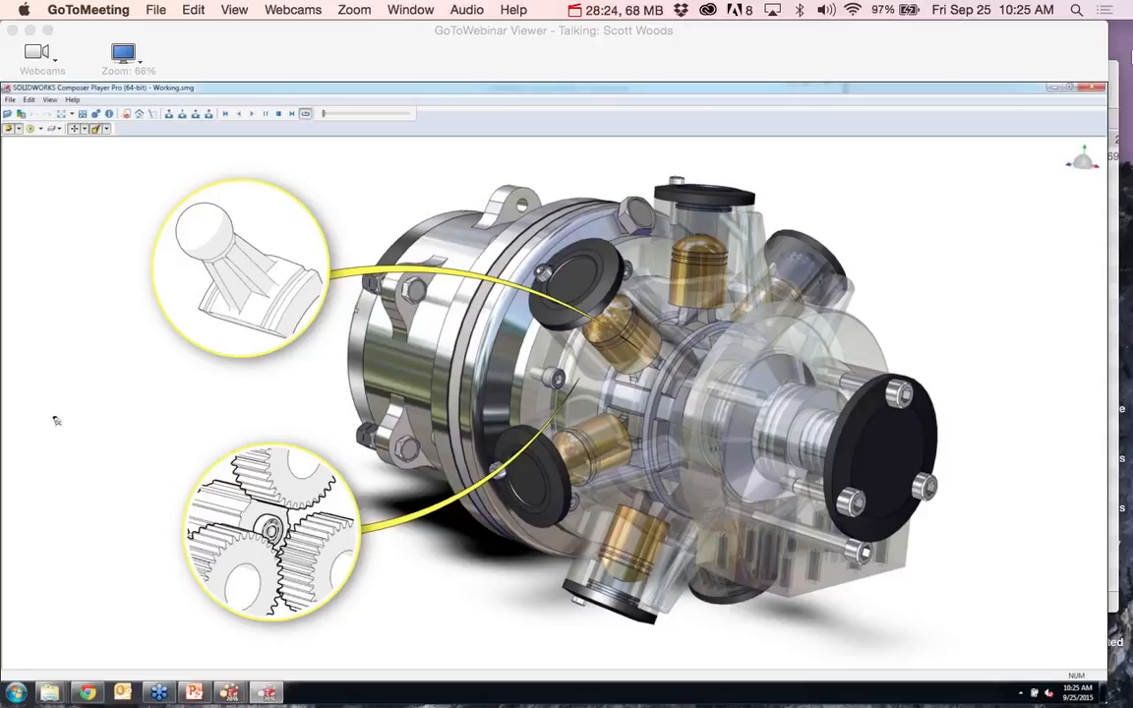
Show the list of saved views in the player
left_click(71, 99)
mouse_move(50, 102)
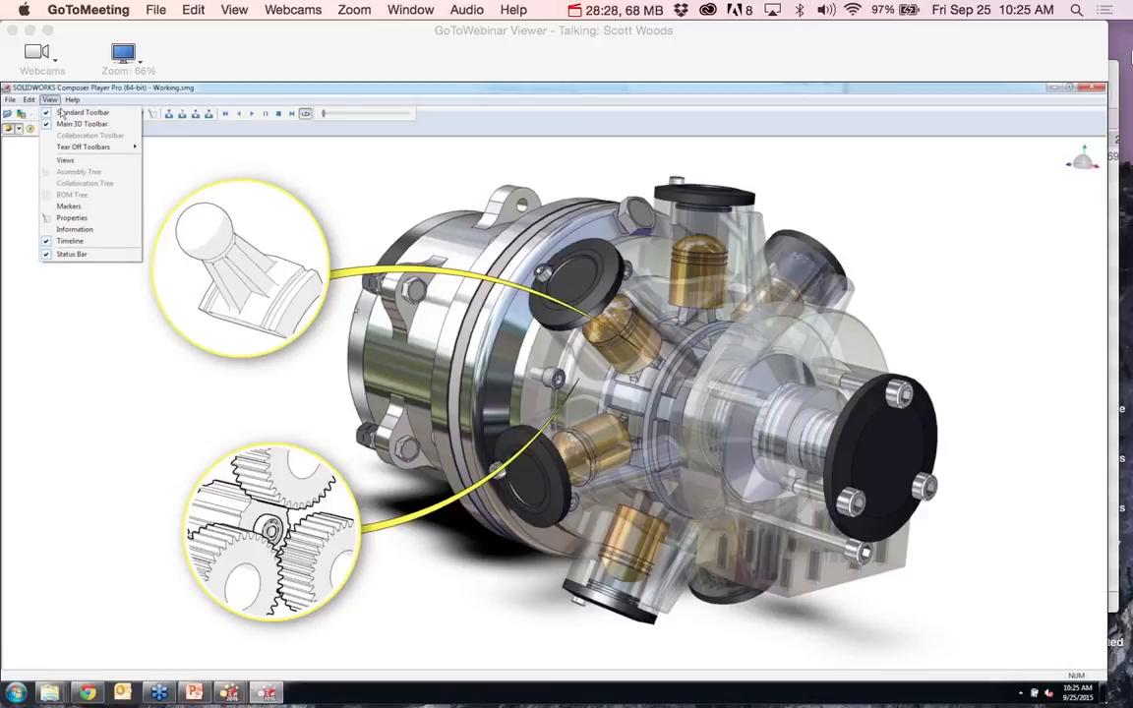
mouse_move(99, 146)
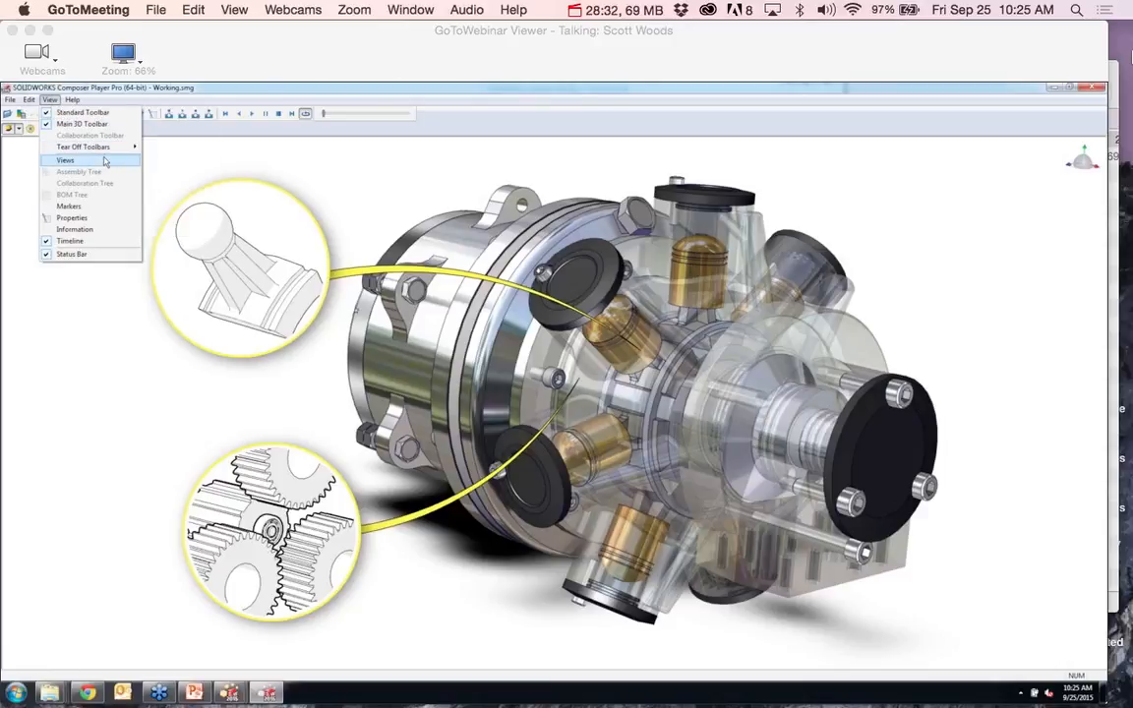
left_click(105, 161)
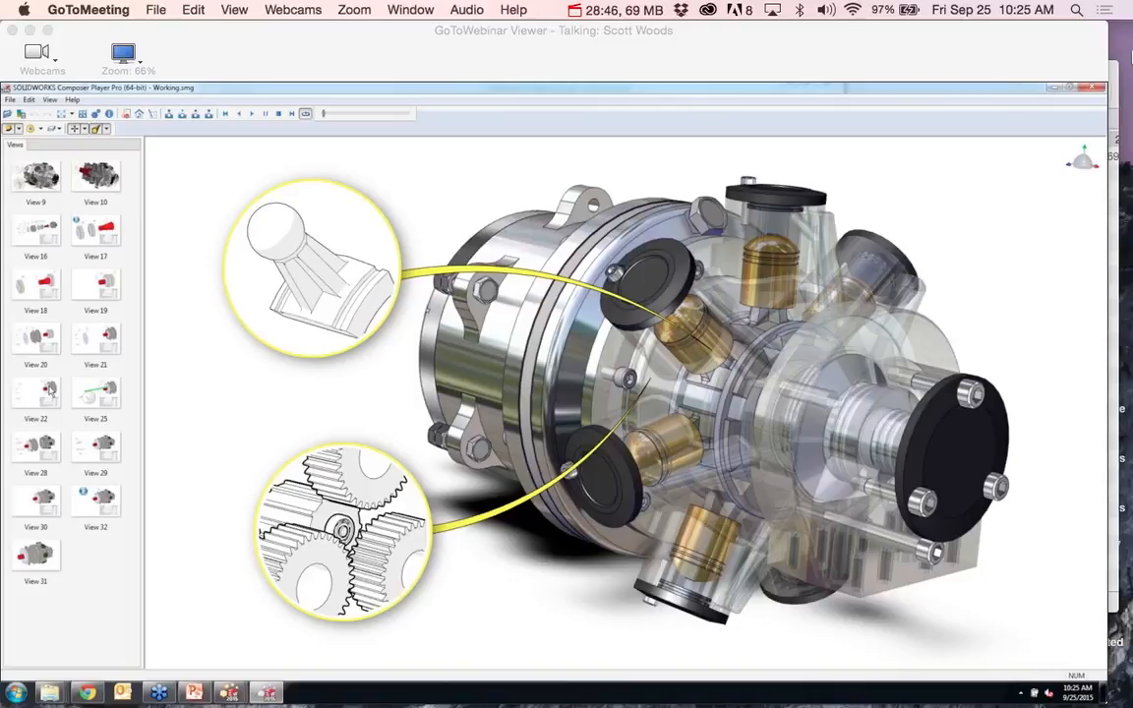
Go through the saved views from View 17 to Views 32 and 31 in the player, testing View 32's play image
left_click(87, 234)
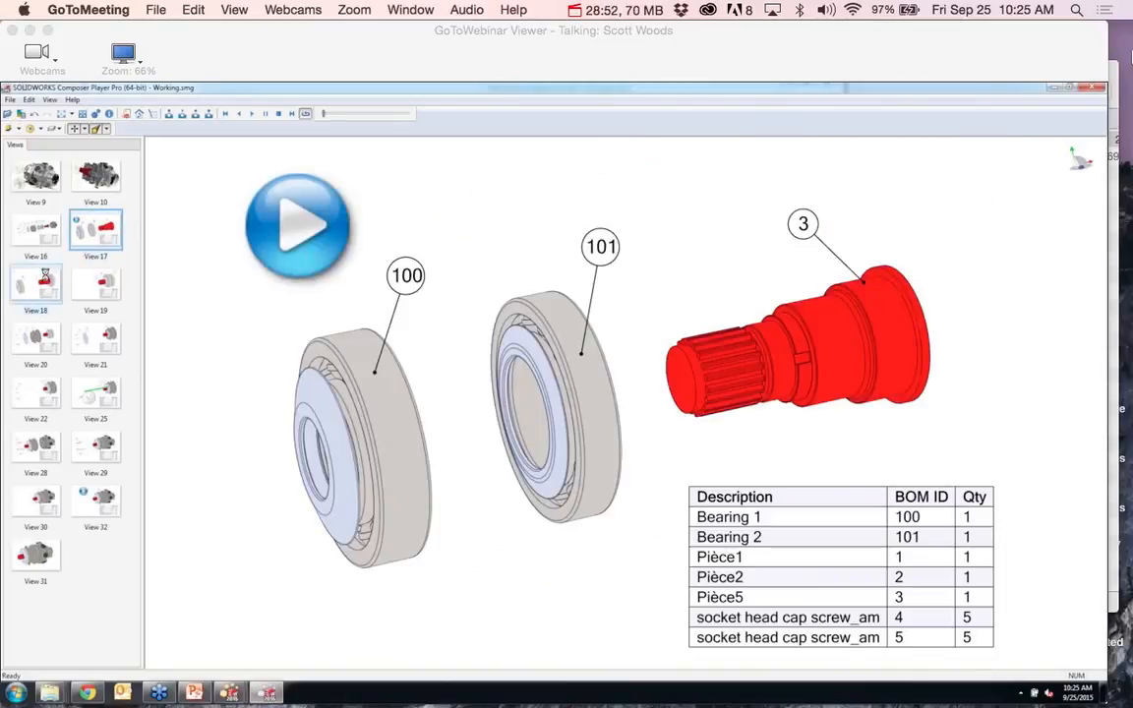
left_click(44, 278)
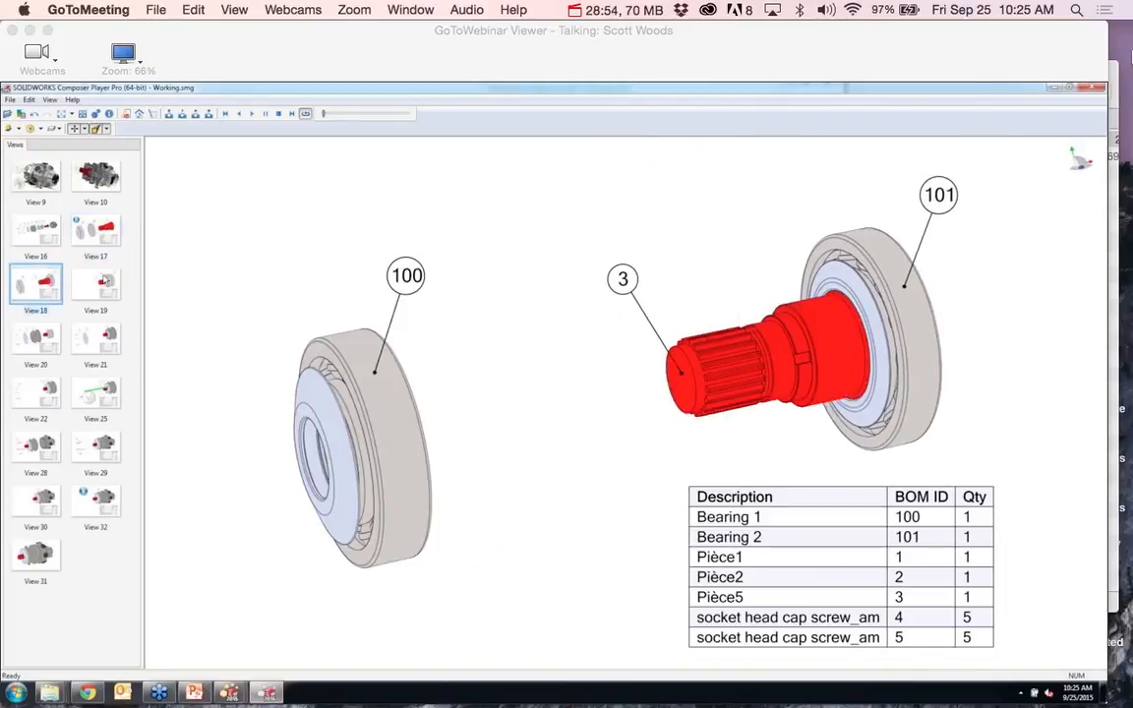
left_click(93, 346)
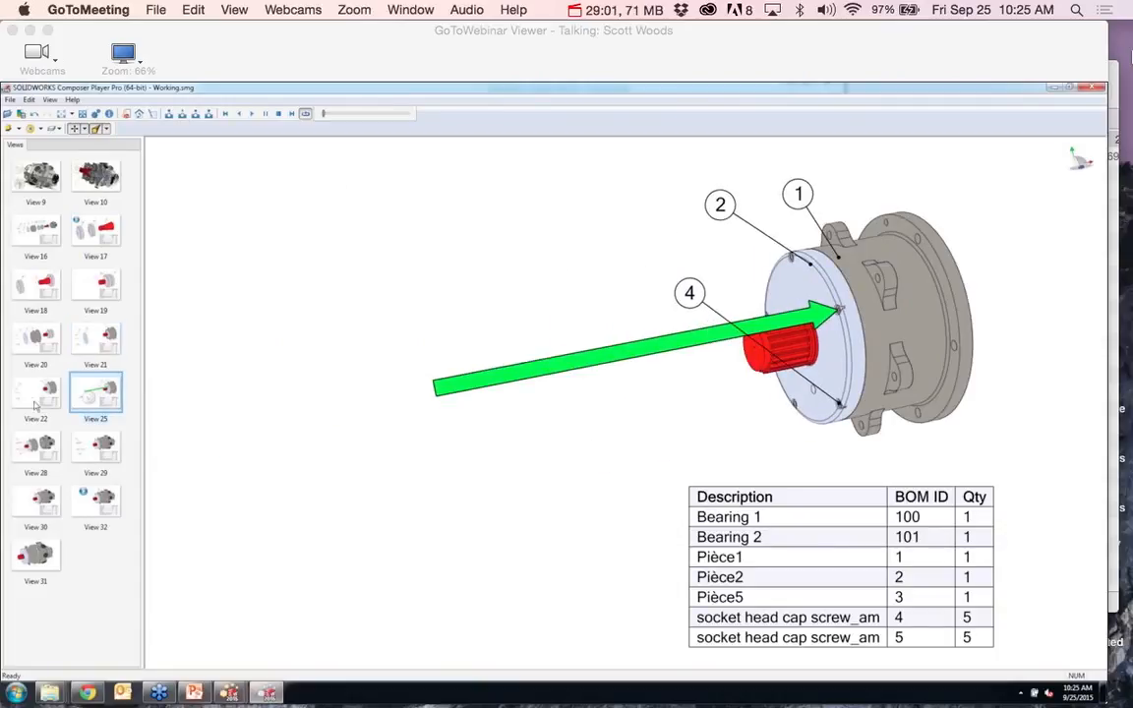
left_click(115, 502)
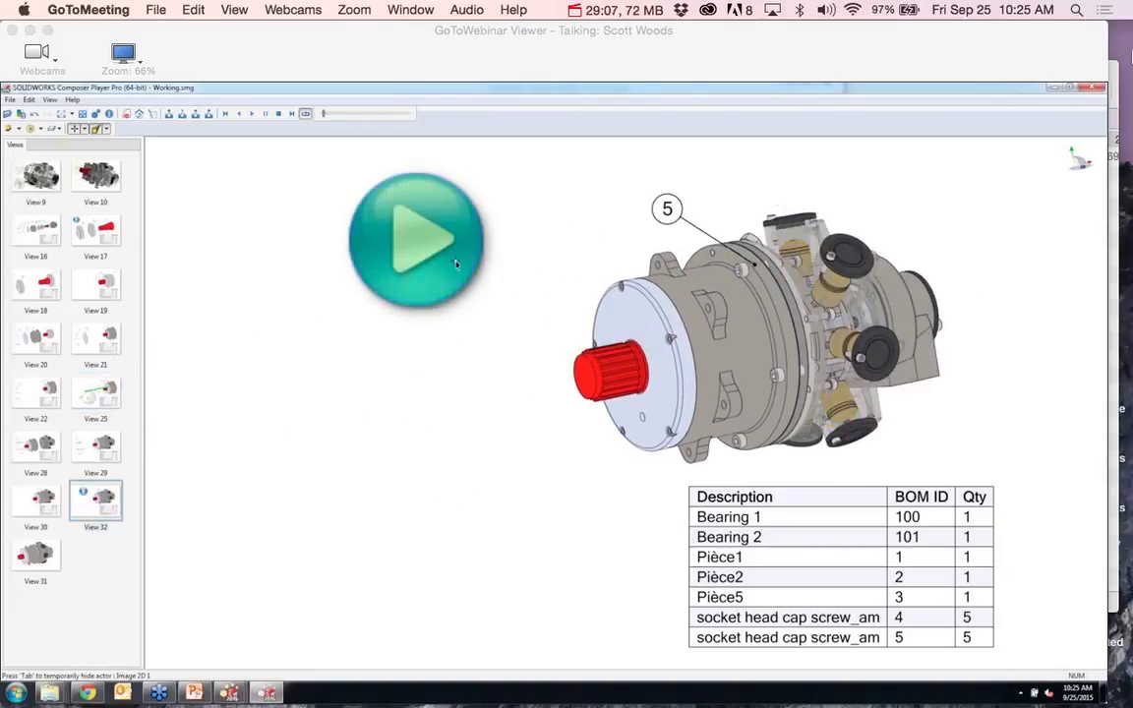
left_click(409, 238)
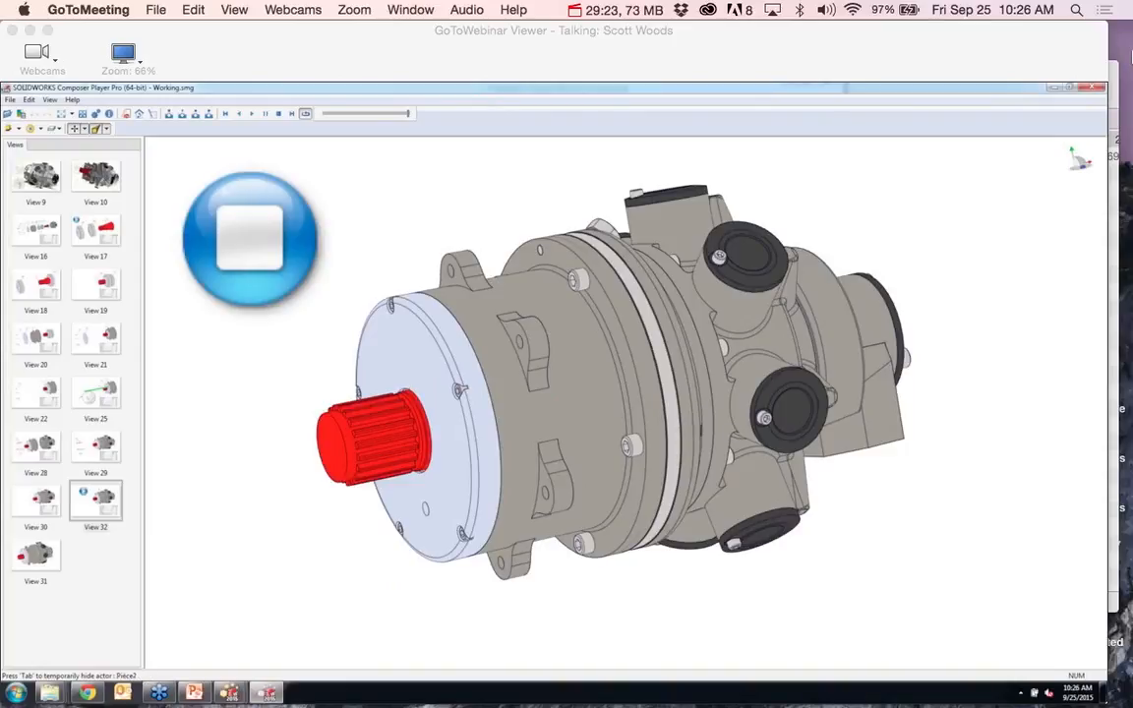
left_click(104, 473)
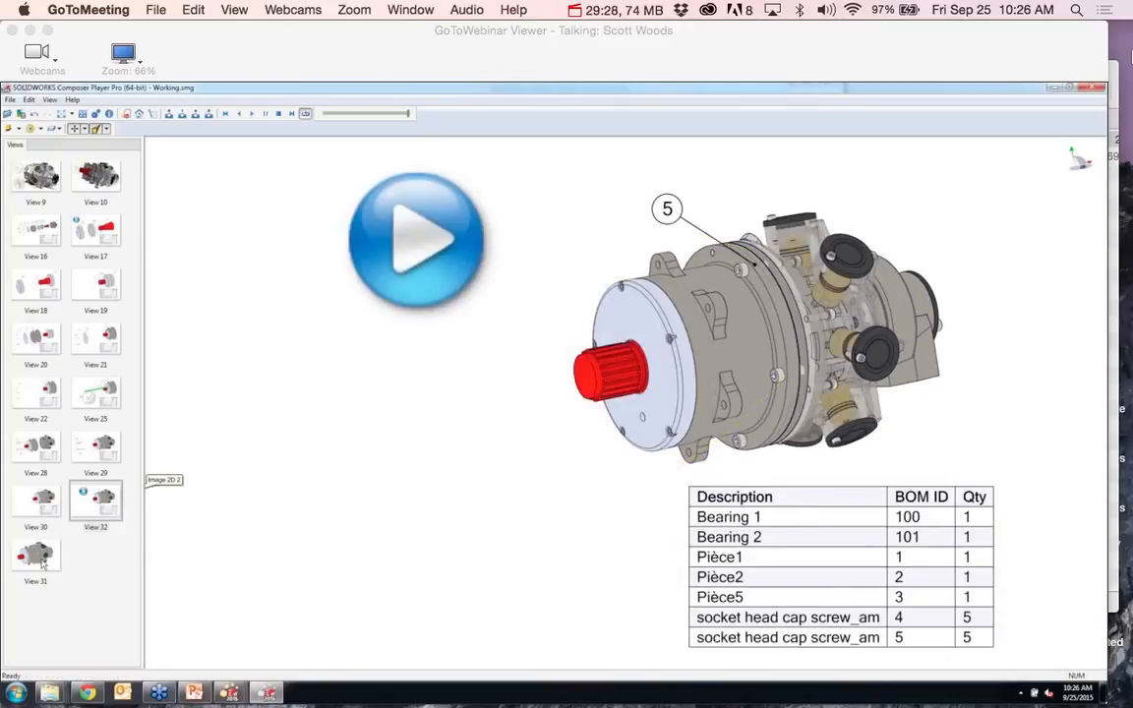
left_click(39, 557)
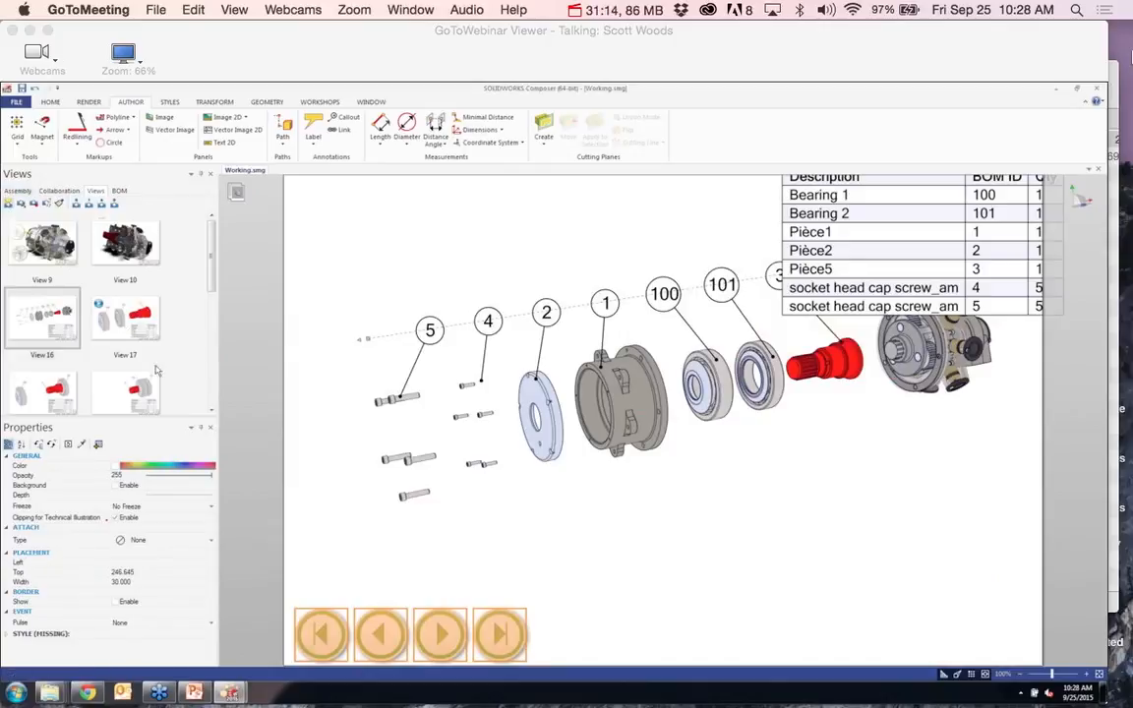
Check the button placement in View 16, restore View 32 and select its four navigation button images
scroll(211, 287, "up", 5)
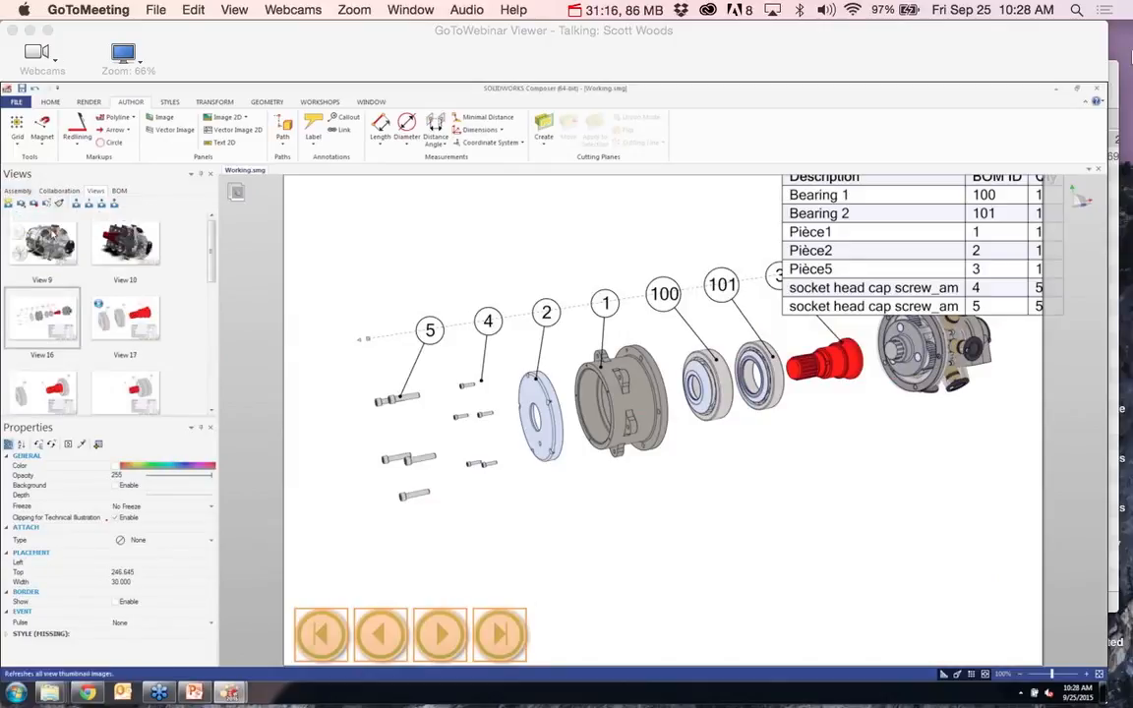
double_click(54, 309)
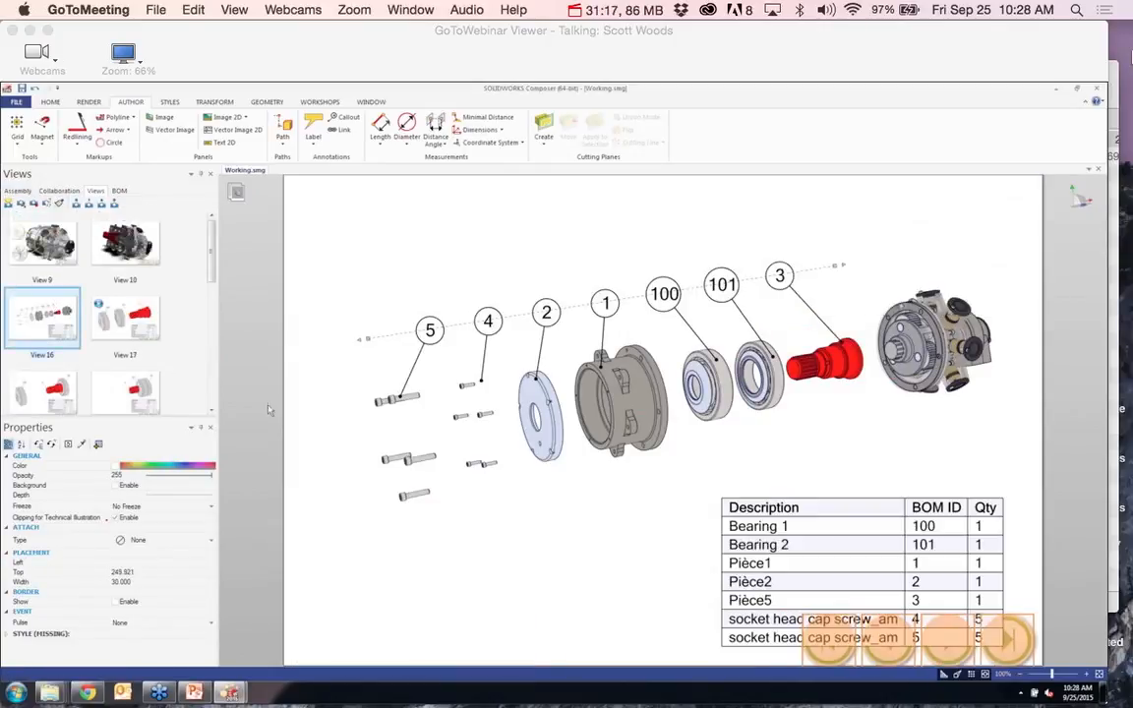
left_click(213, 367)
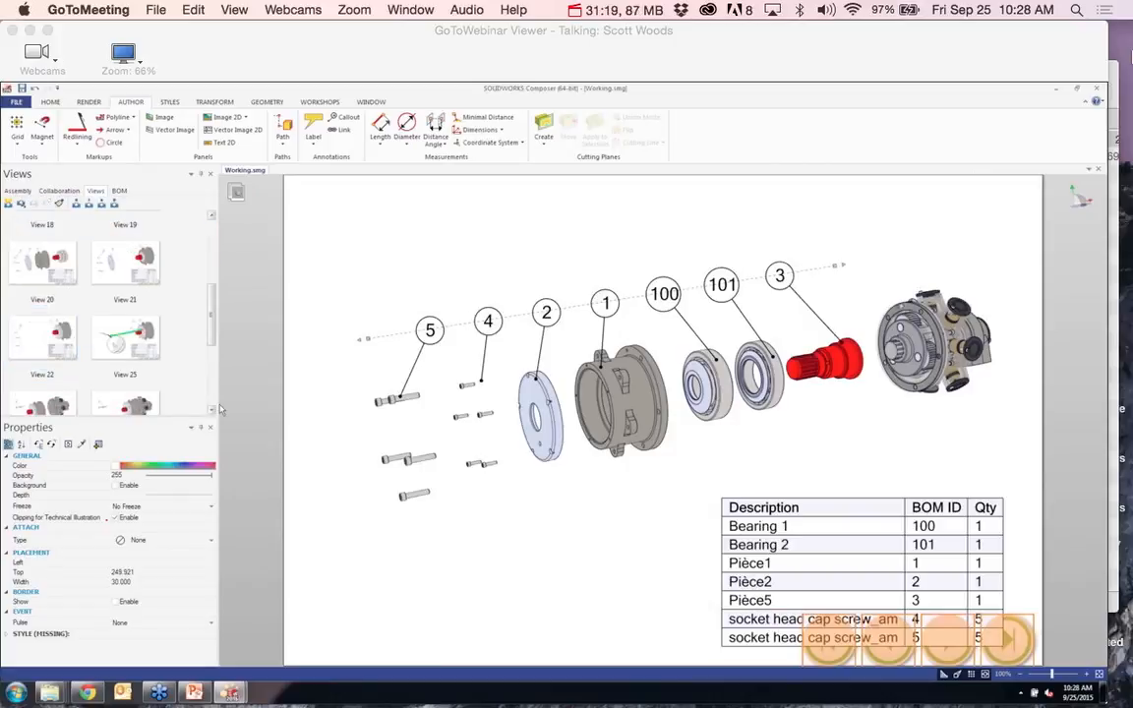
left_click(221, 407)
left_click_drag(218, 398, 216, 399)
scroll(98, 386, "down", 4)
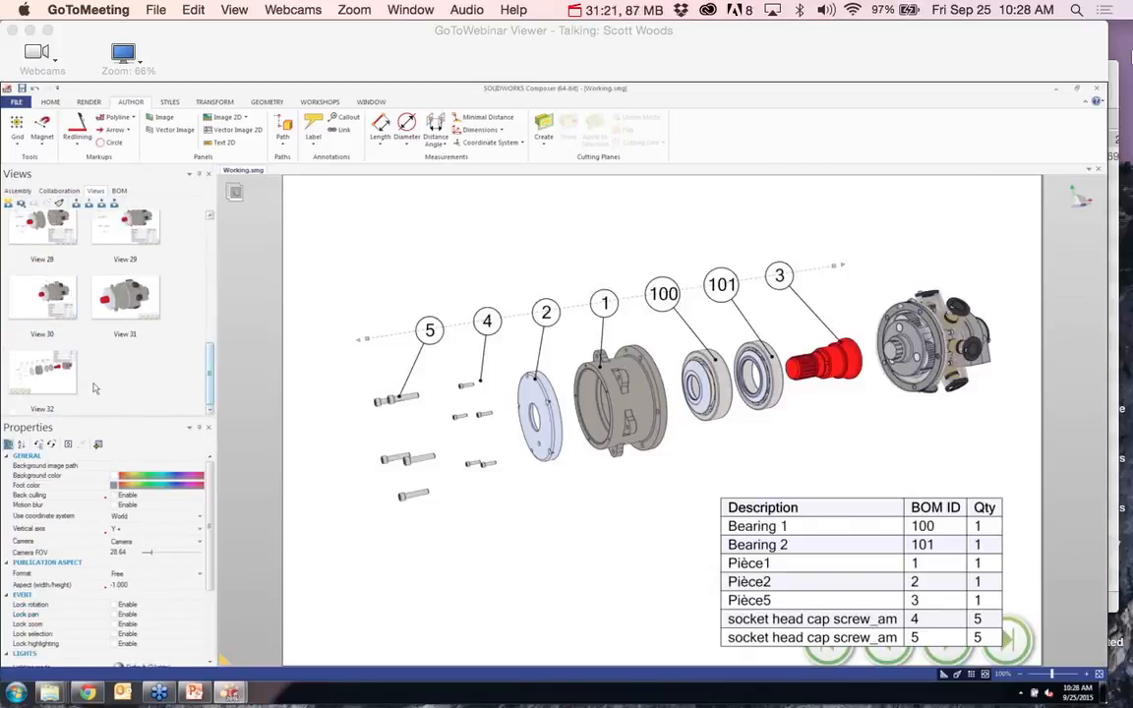
double_click(53, 384)
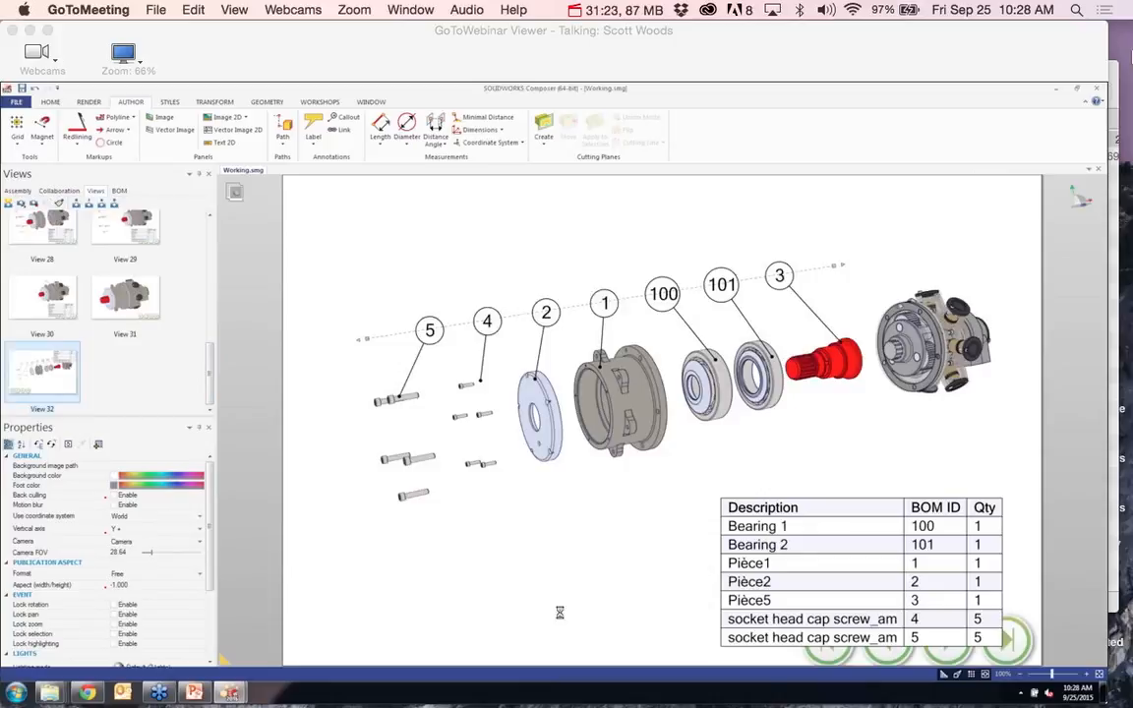
left_click_drag(287, 679, 284, 675)
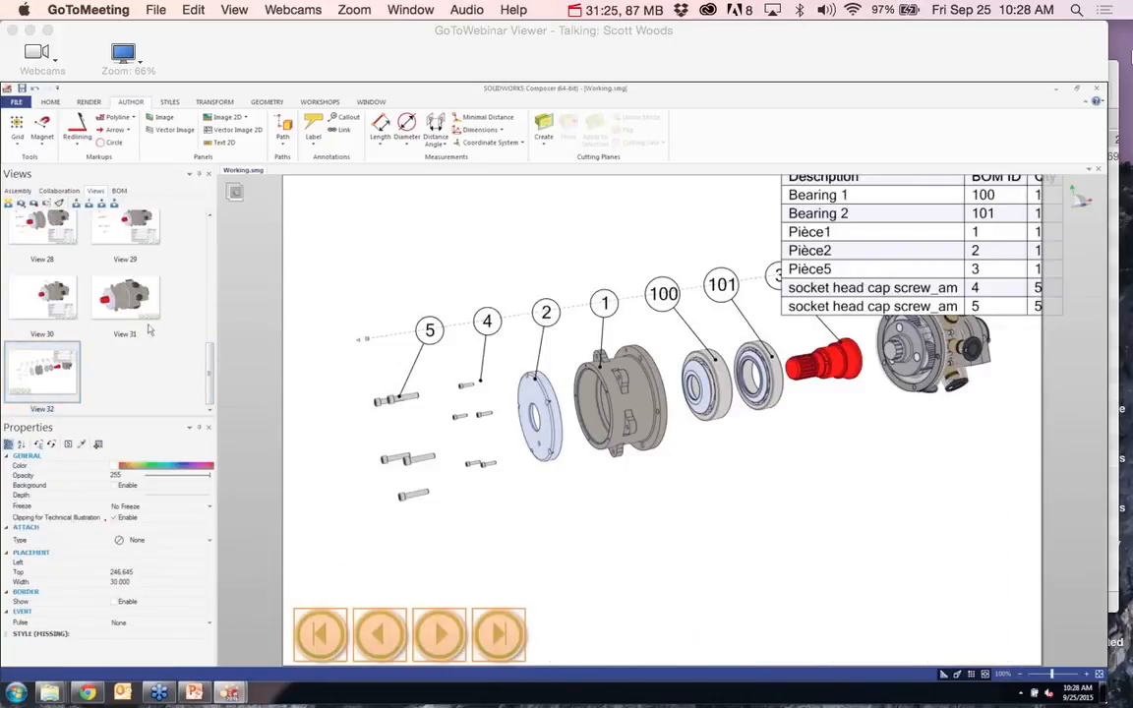
Update View 16 with the four selected navigation button images
left_click_drag(210, 365, 218, 237)
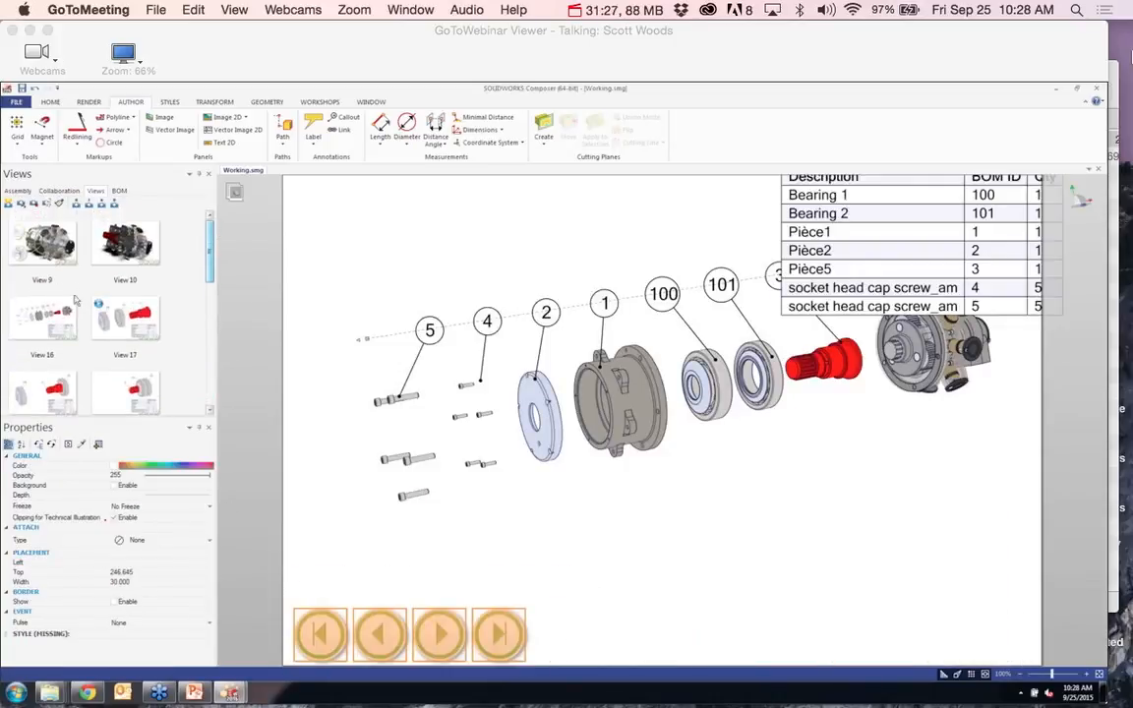
left_click(39, 295)
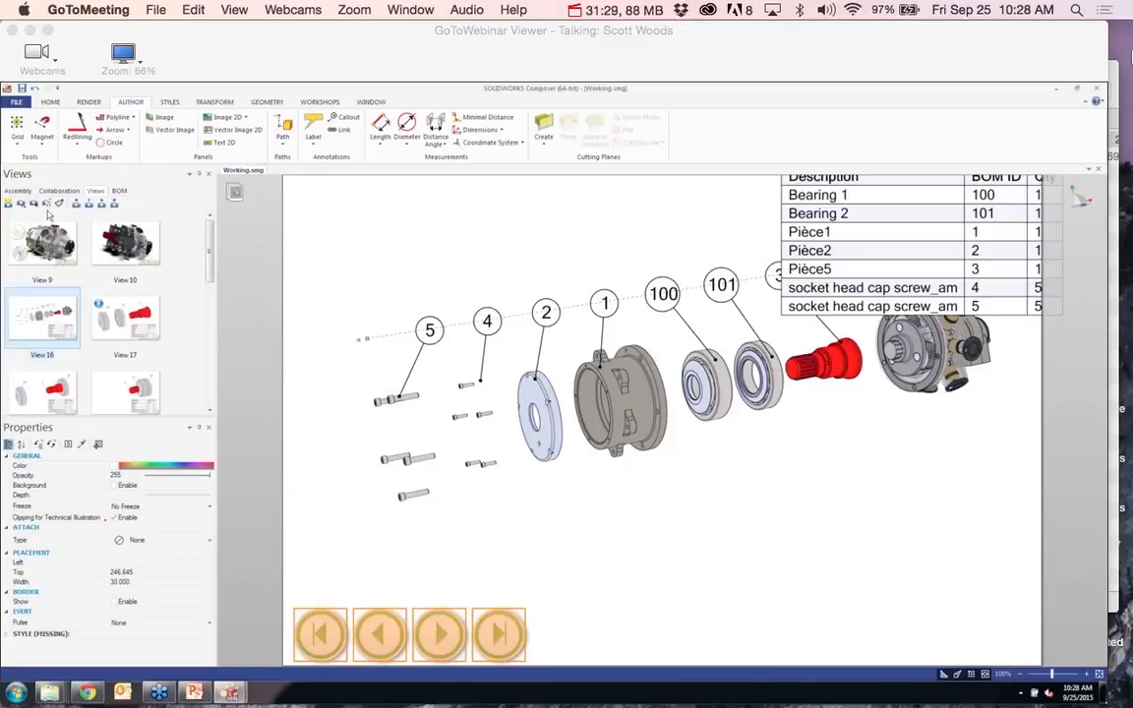
left_click(46, 204)
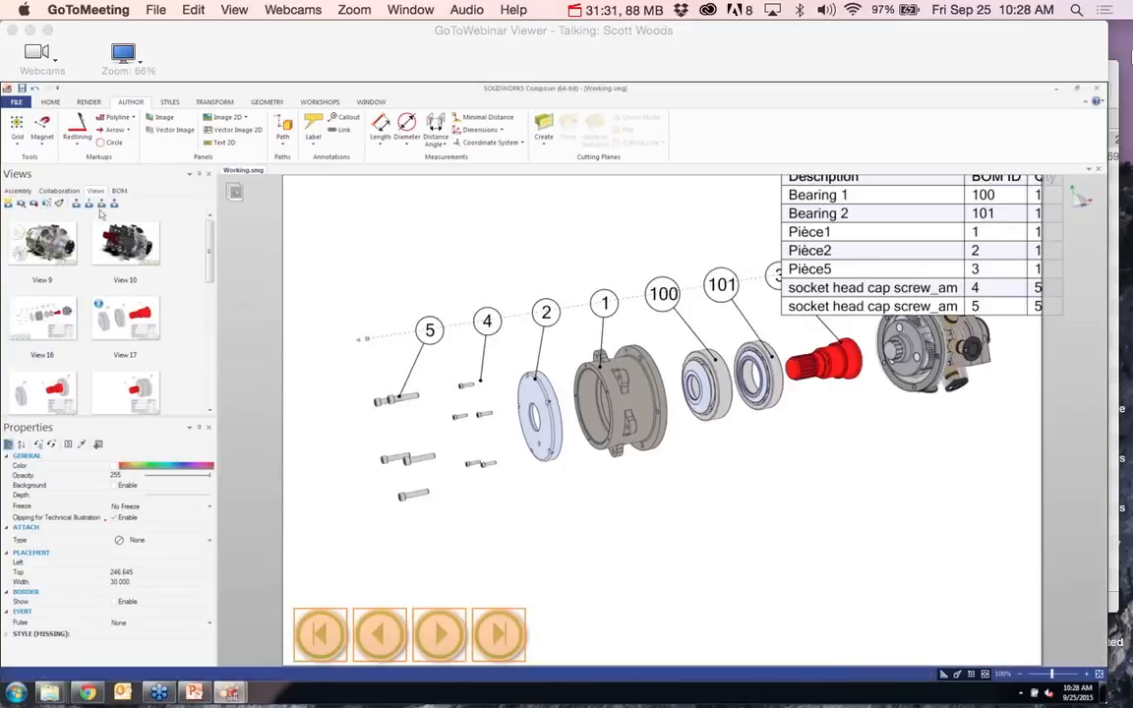
Update Views 16 through 30 together with the four selected navigation button images, and clear the selection
left_click(67, 313)
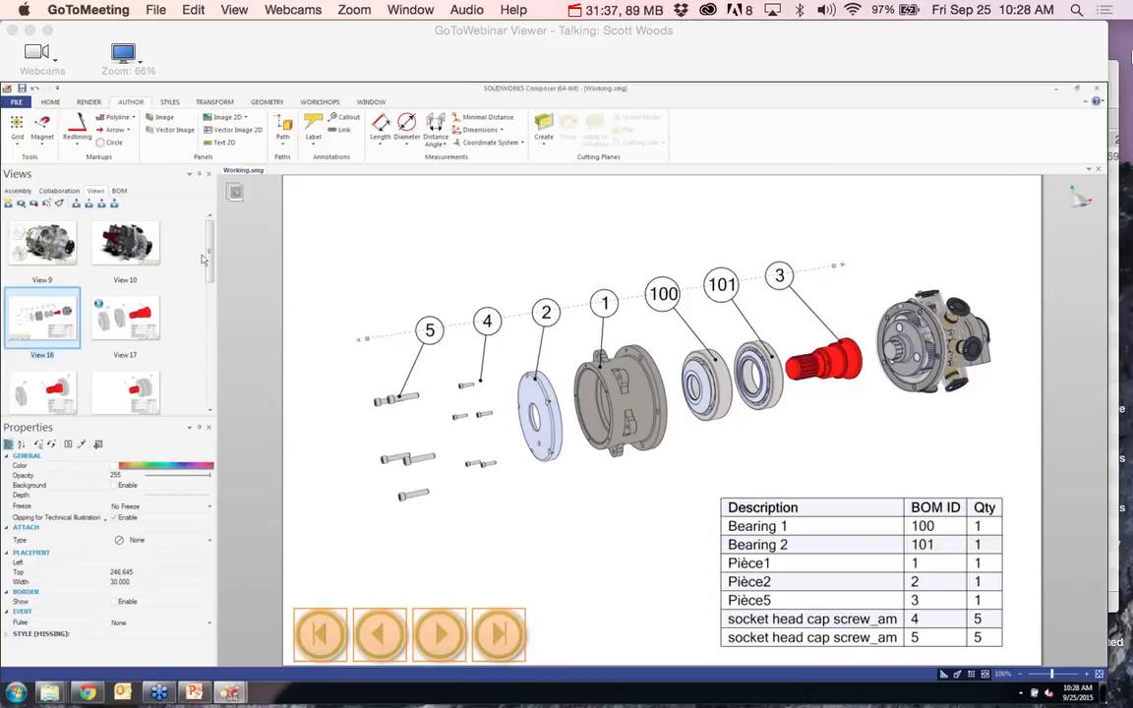
left_click_drag(209, 258, 193, 358)
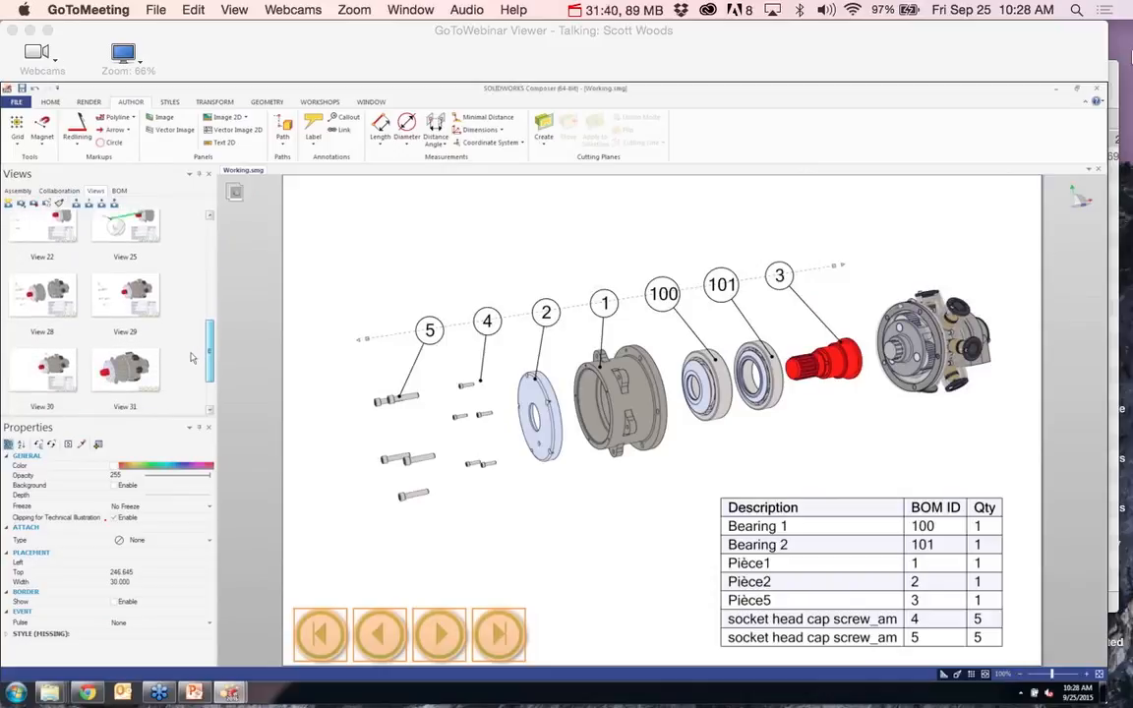
left_click(49, 349, "shift")
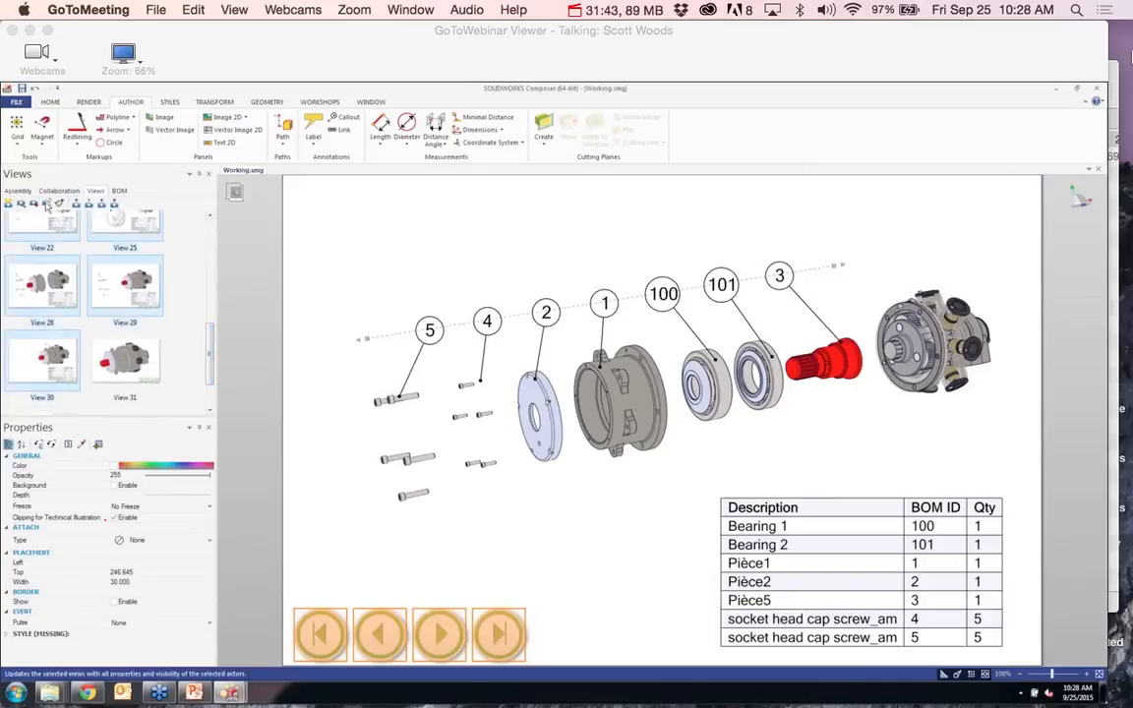
left_click(48, 203)
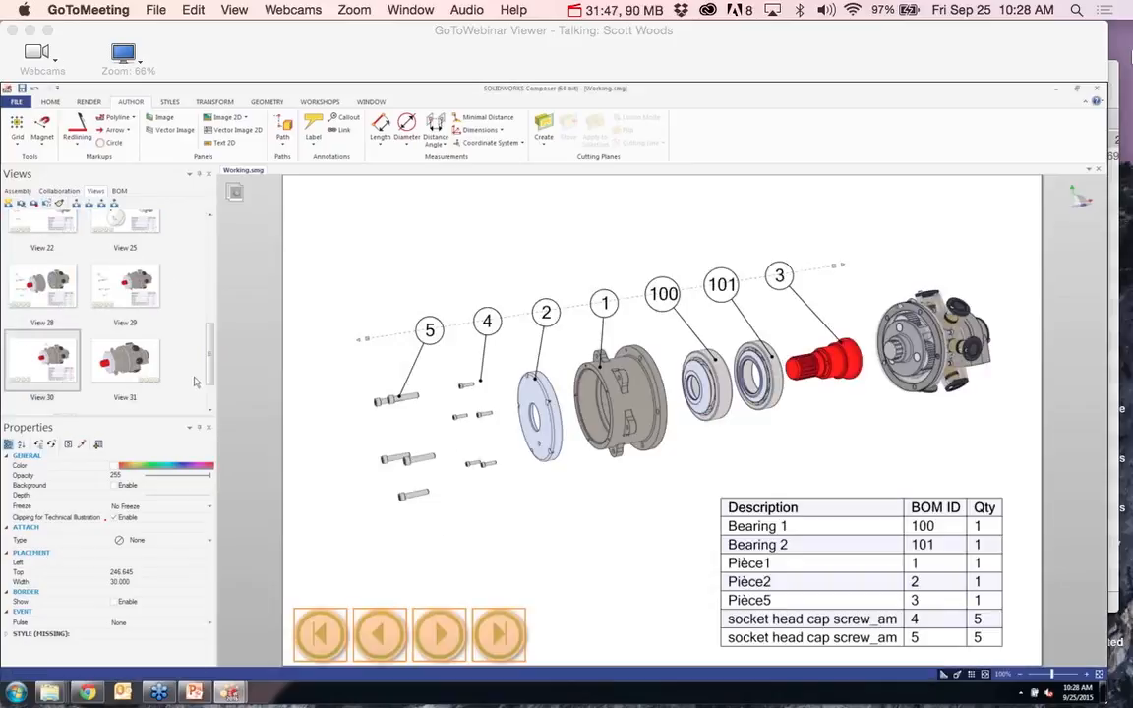
scroll(187, 335, "up", 5)
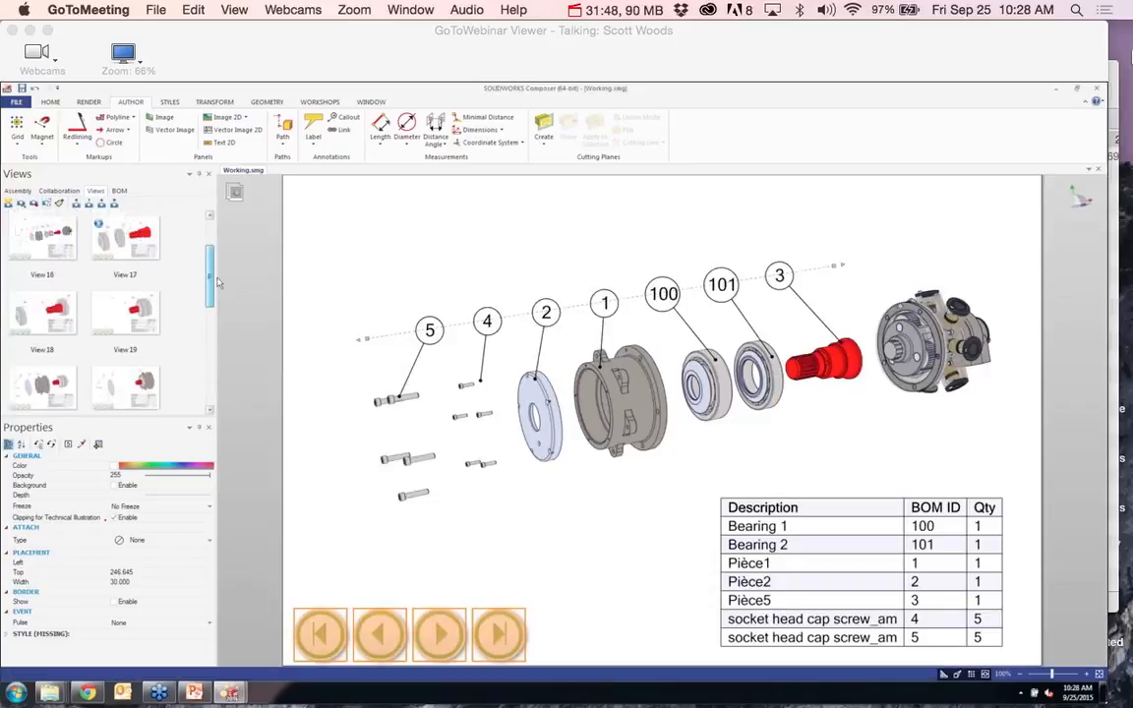
left_click(394, 248)
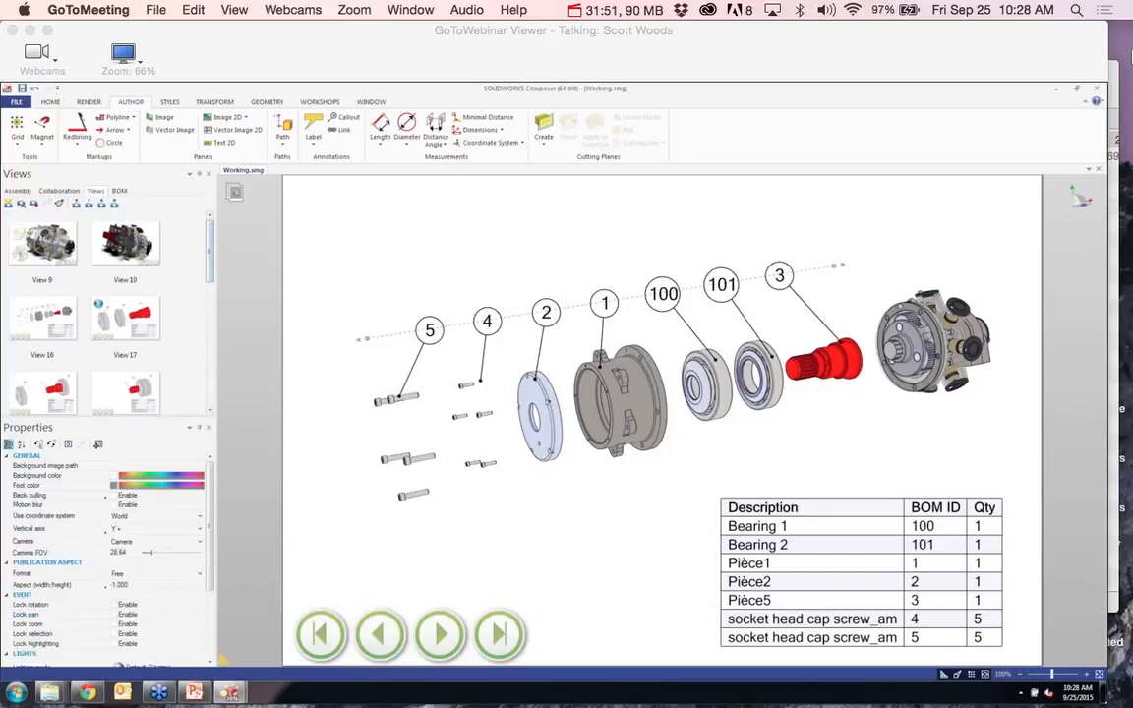
Save the publication and open Working.smg from the Part 3 folder in Composer Player
left_click(21, 88)
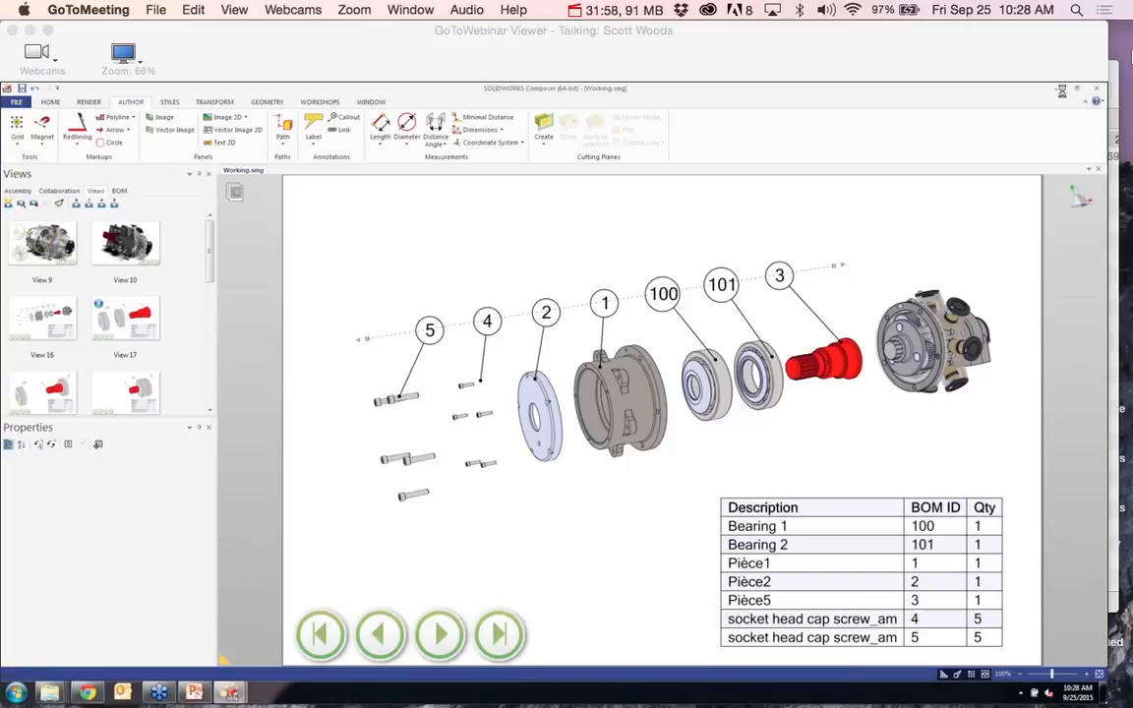
left_click(1058, 89)
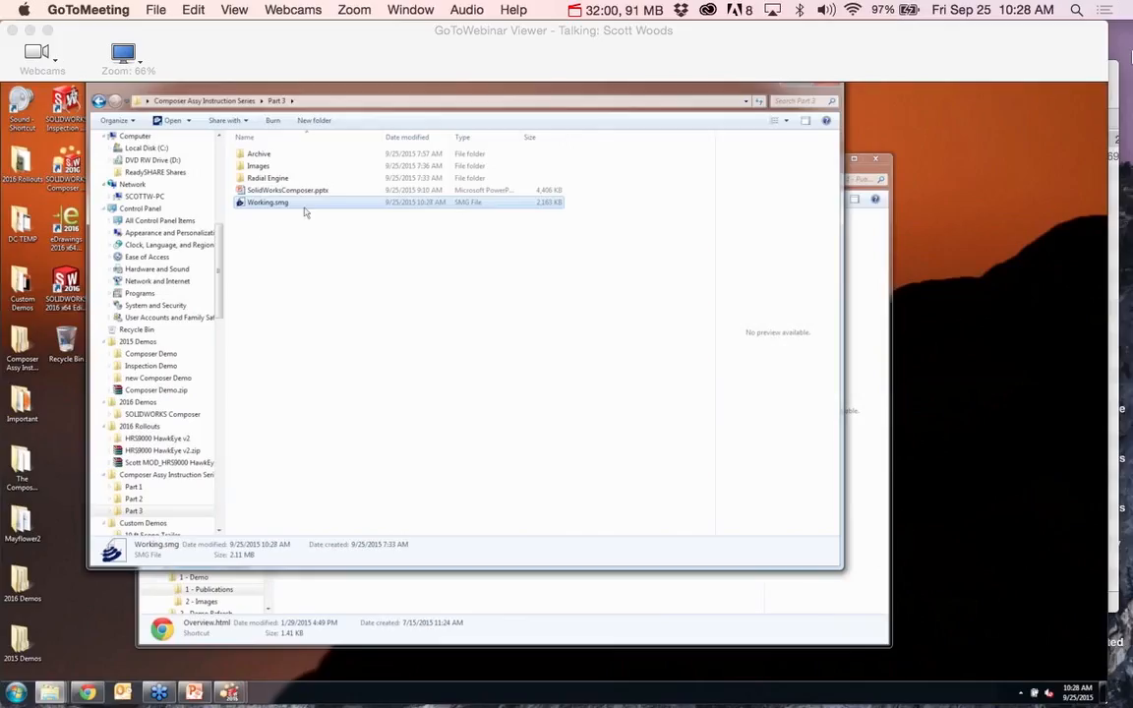
right_click(306, 207)
mouse_move(432, 272)
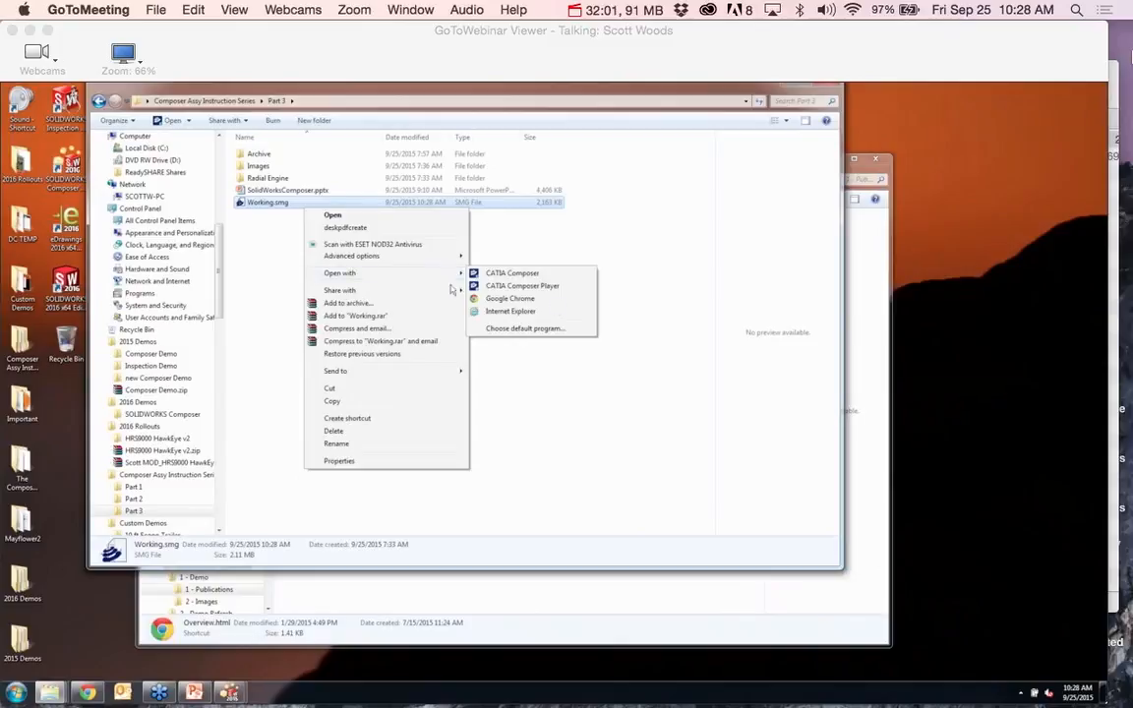
left_click(571, 286)
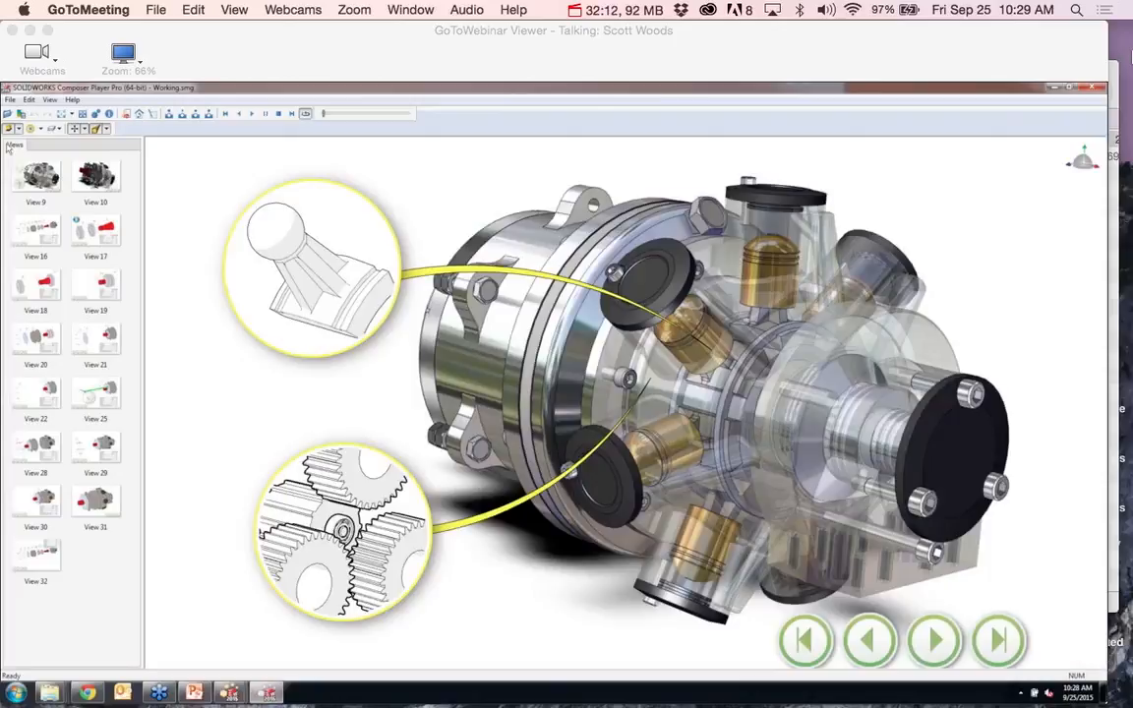
Hide the list of saved views in the player and test the next-view navigation button from the opening engine view
right_click(12, 146)
left_click(39, 199)
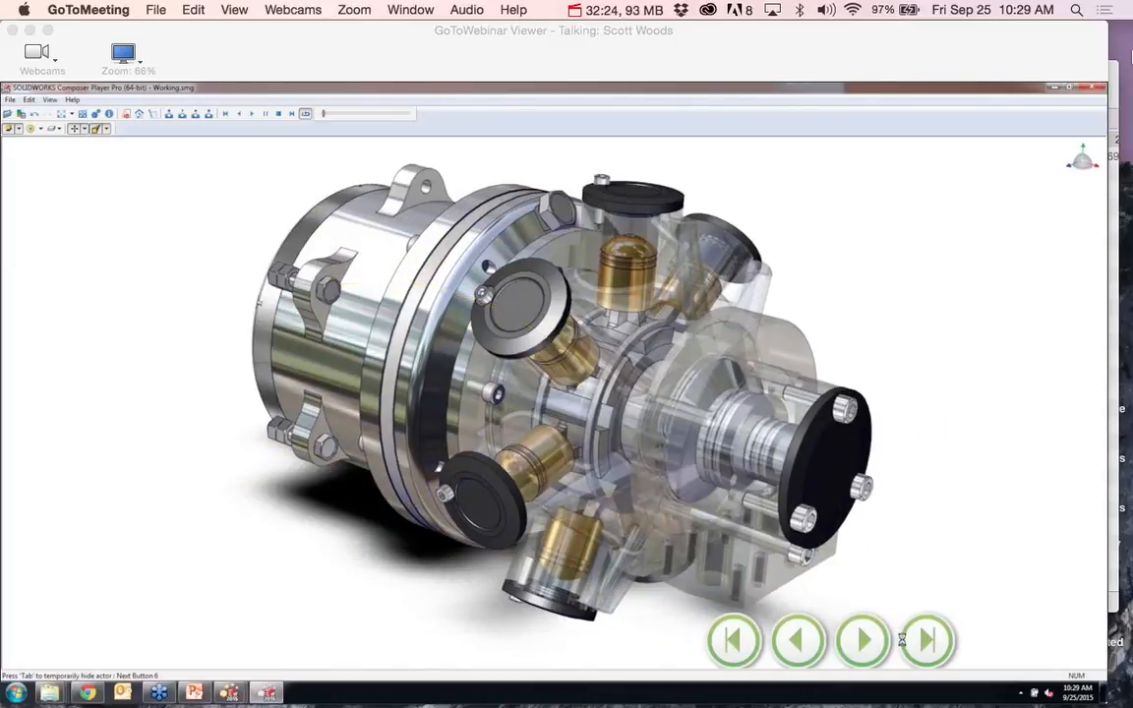
left_click(865, 641)
left_click(865, 642)
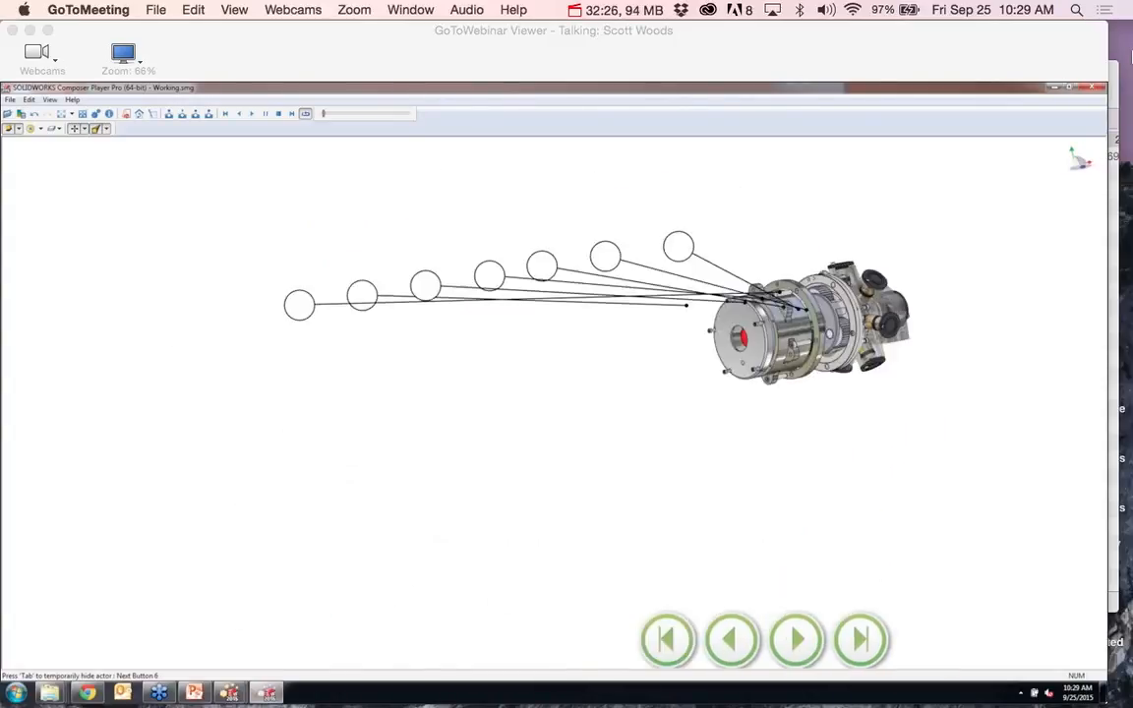